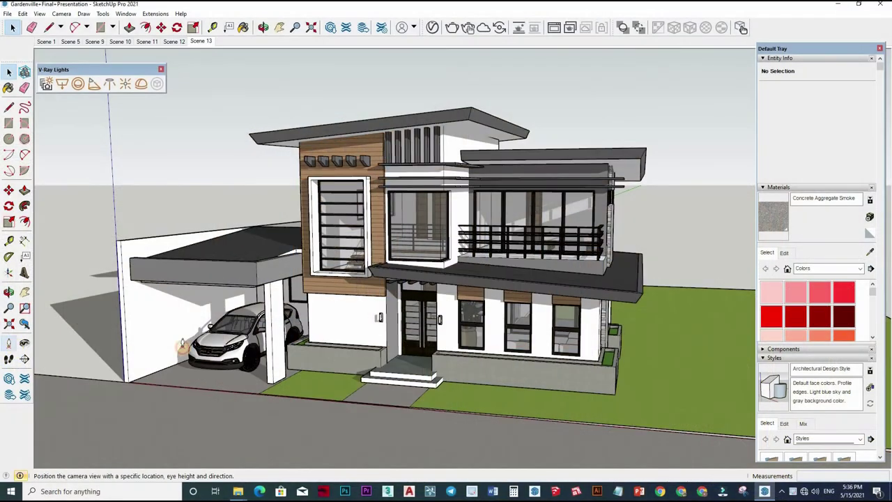
# Step: Place the camera at street level near the house and walk toward it
pyautogui.click(9, 343)
pyautogui.click(499, 396)
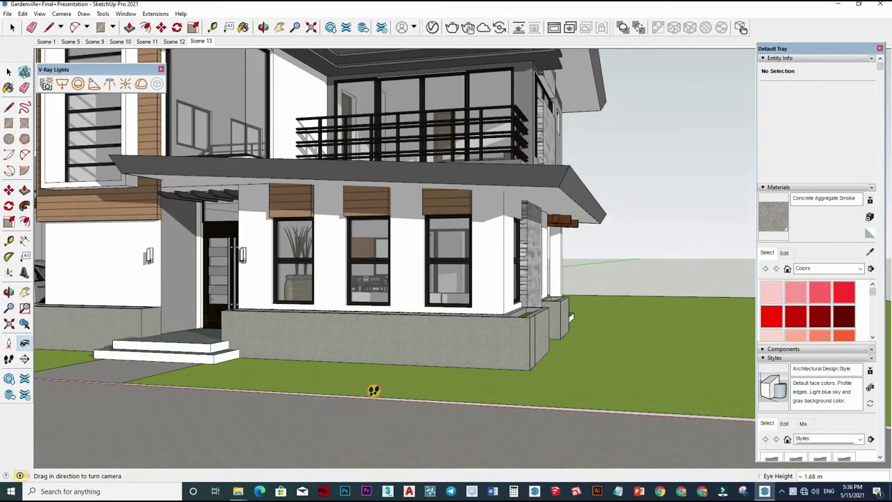
pyautogui.press('w')
pyautogui.moveTo(308, 394)
pyautogui.mouseDown()
pyautogui.moveTo(274, 384)
pyautogui.moveTo(371, 405)
pyautogui.moveTo(456, 383)
pyautogui.moveTo(451, 388)
pyautogui.moveTo(467, 407)
pyautogui.mouseUp()
pyautogui.write('2')
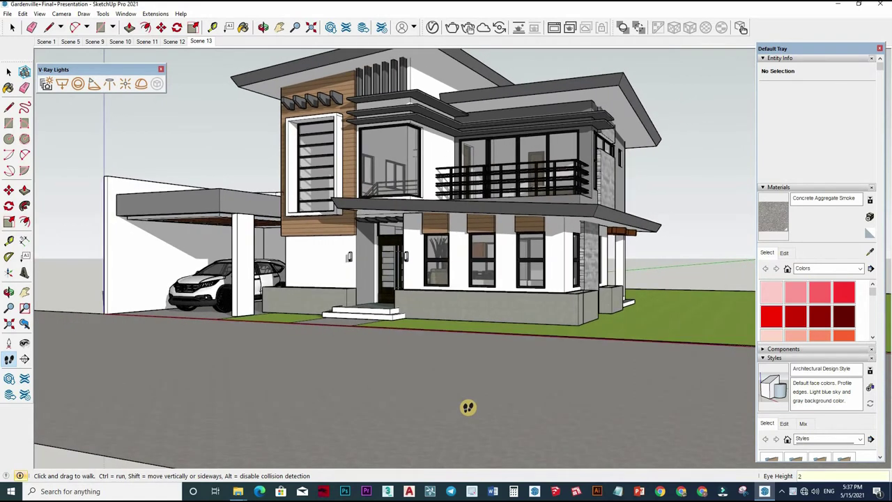
# Step: Raise the walking eye height to 3.00 m and walk forward toward the house
pyautogui.press('Return')
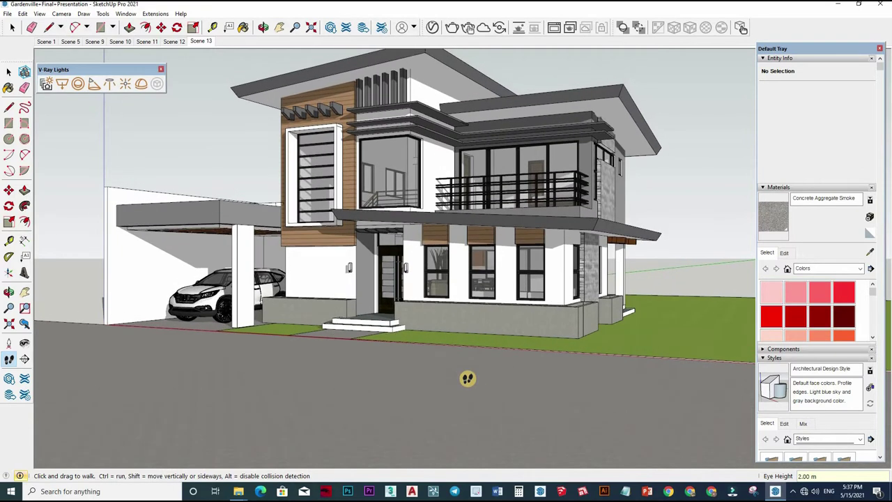
pyautogui.write('3')
pyautogui.press('Return')
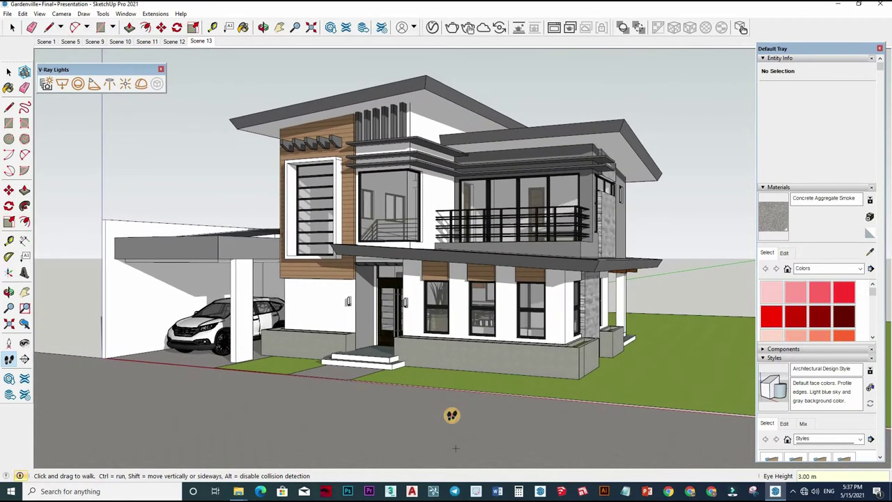
pyautogui.moveTo(453, 421)
pyautogui.mouseDown()
pyautogui.moveTo(181, 174)
pyautogui.moveTo(10, 51)
pyautogui.mouseUp()
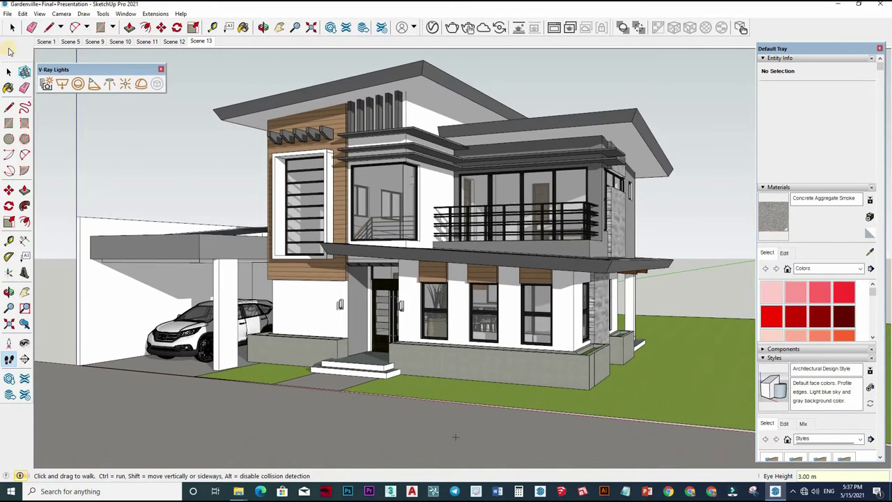
pyautogui.moveTo(40, 13); pyautogui.dragTo(64, 16)
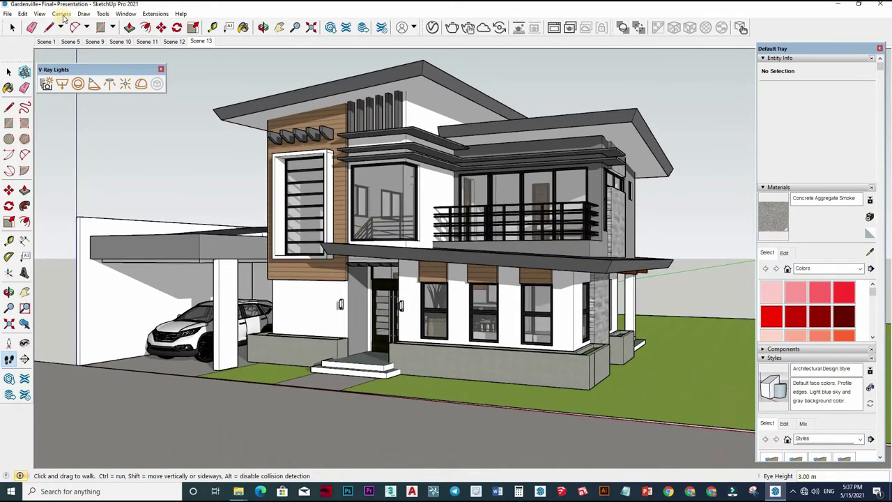
# Step: Switch the camera to two-point perspective and add a new scene from this view
pyautogui.click(61, 13)
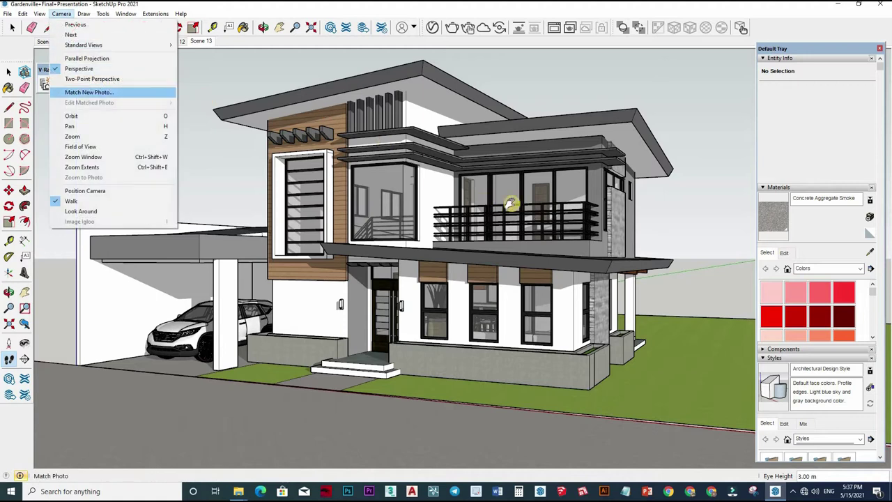
pyautogui.click(77, 79)
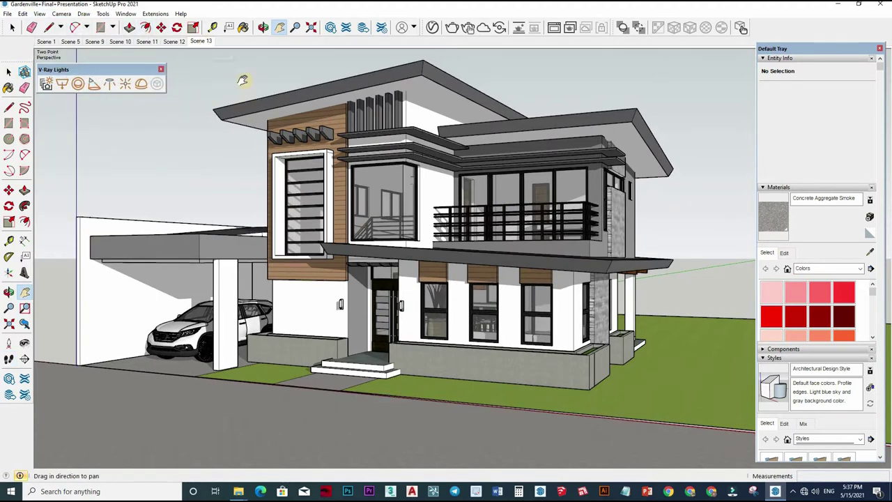
pyautogui.rightClick(207, 42)
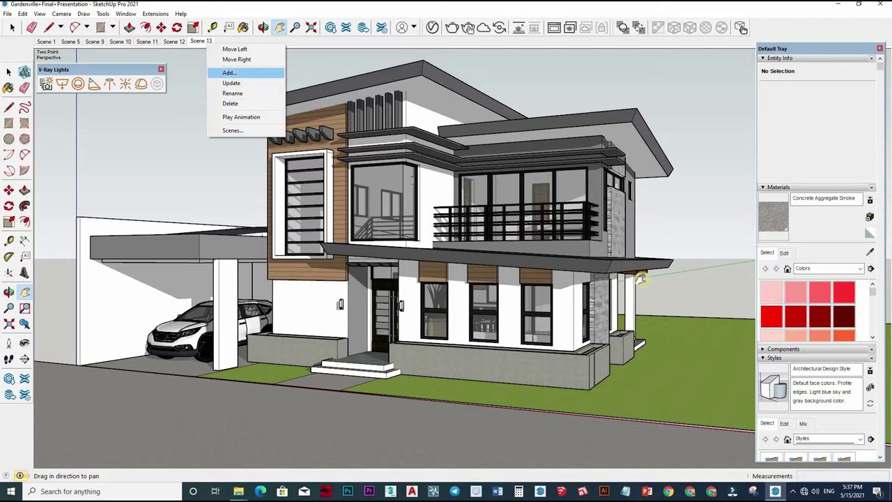
pyautogui.press('Return')
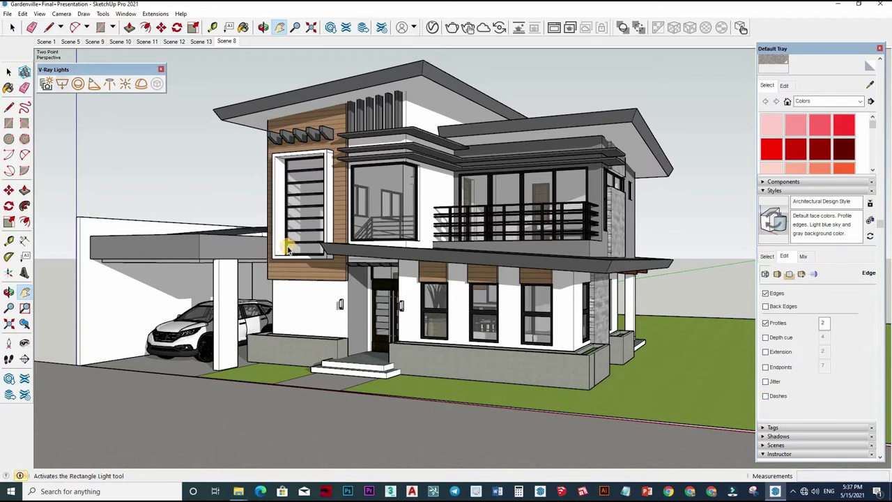
# Step: Turn off Profiles and update Scene 8, saving the style as Architectural Design Style2
pyautogui.press('space')
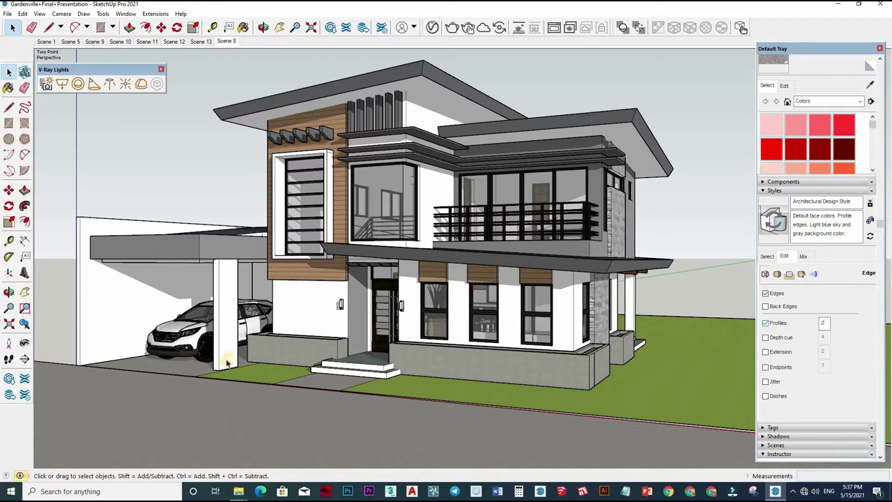
pyautogui.click(765, 323)
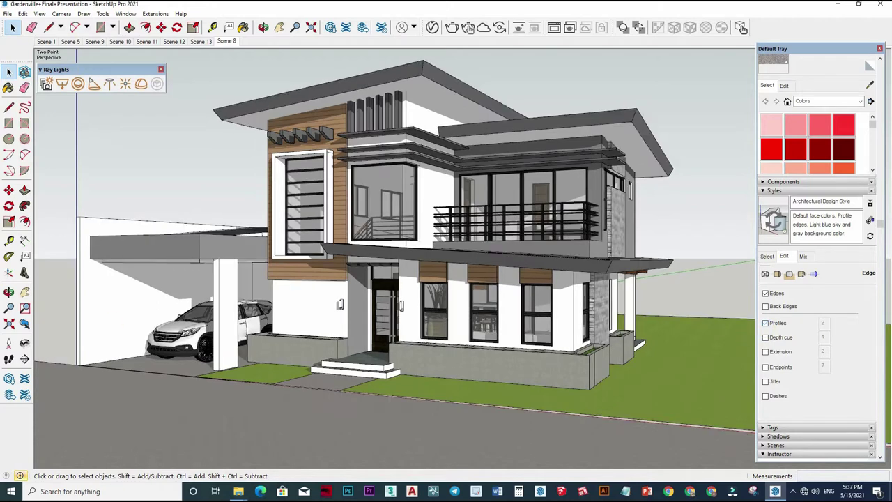
pyautogui.click(256, 79)
pyautogui.rightClick(230, 41)
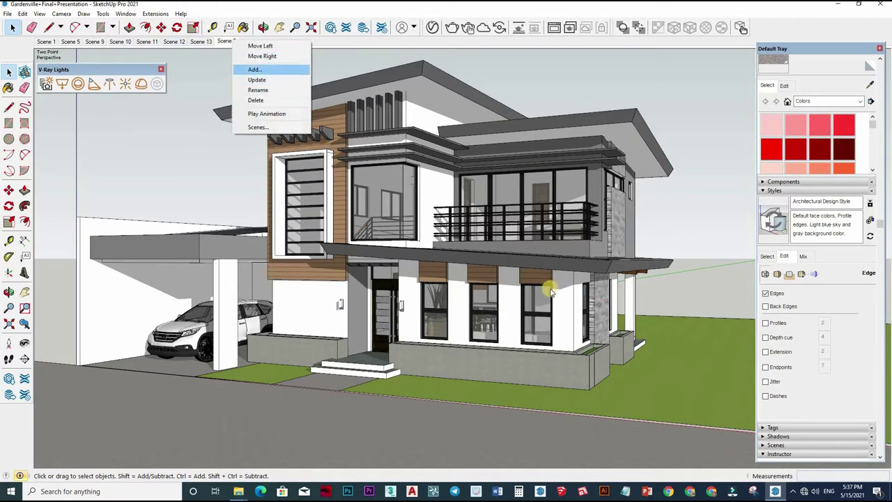
pyautogui.press('Return')
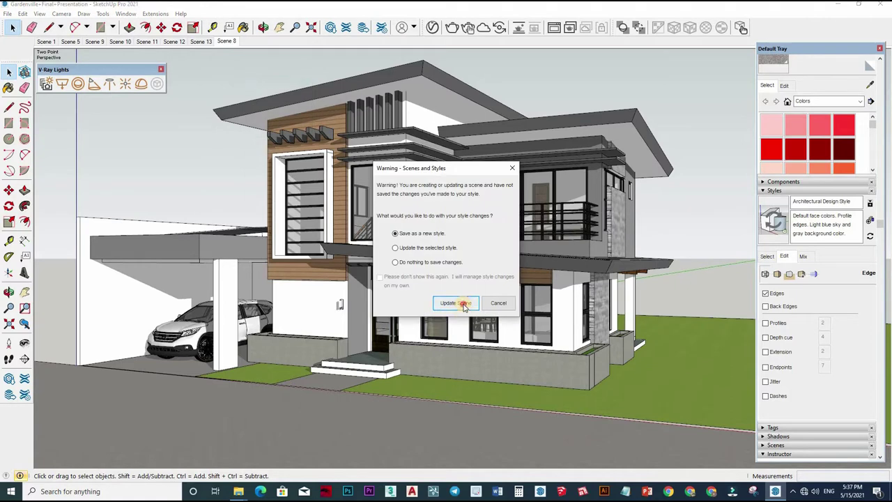
pyautogui.press('Return')
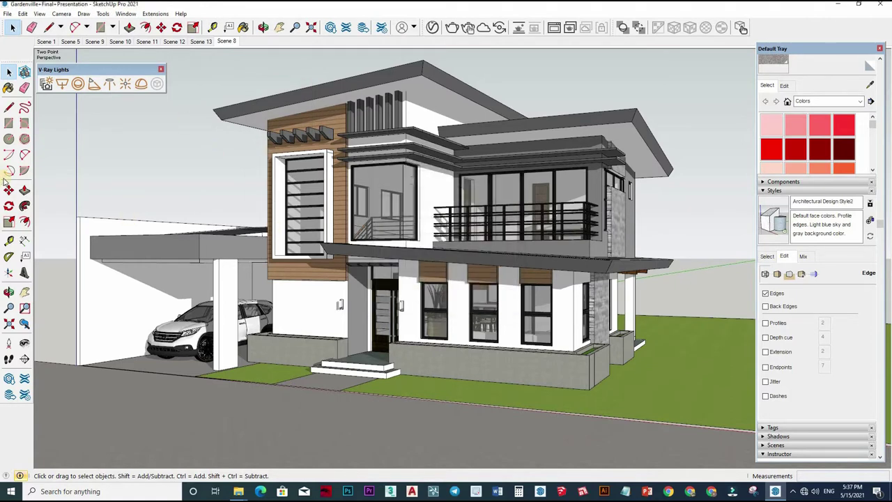
pyautogui.click(492, 320)
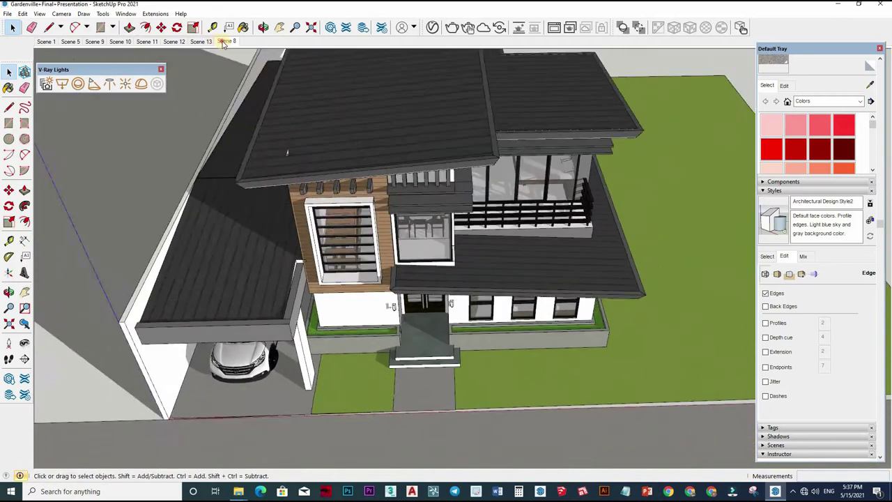
# Step: Render Scene 8 in V-Ray, orbit slightly, and re-render the front view at 800 x 450
pyautogui.click(225, 42)
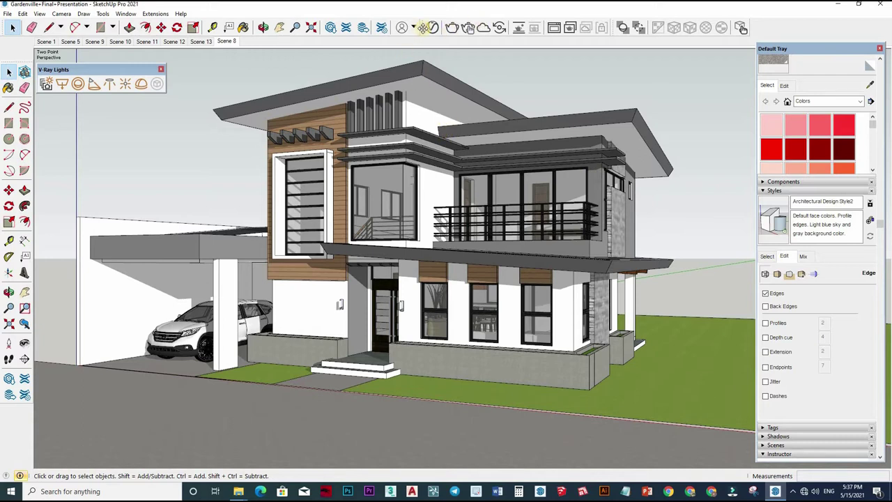
pyautogui.click(432, 28)
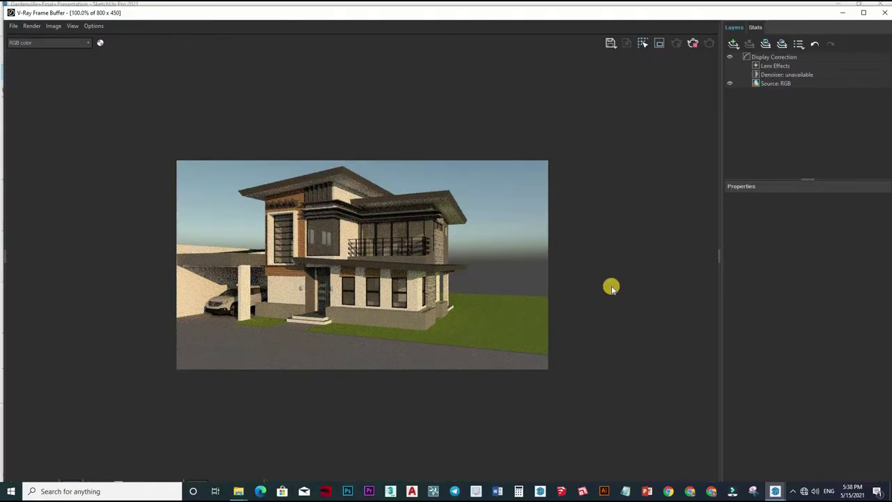
pyautogui.scroll(3, 258, 297)
pyautogui.scroll(-3, 258, 298)
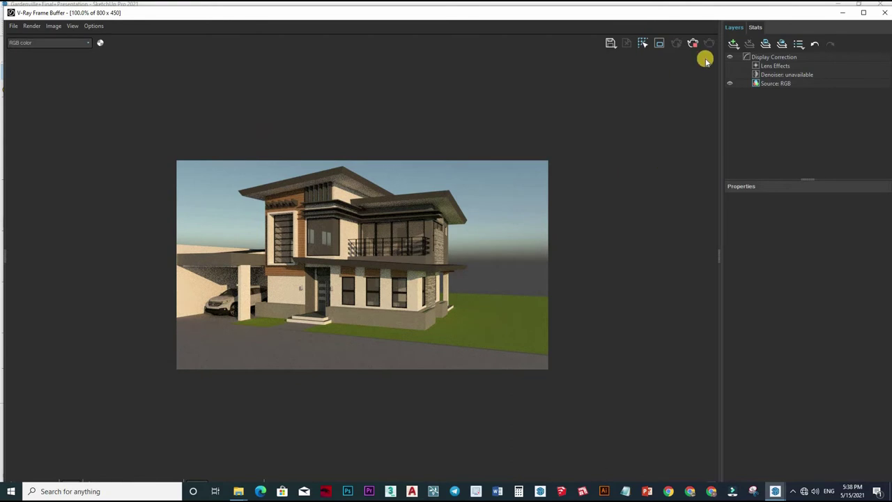
pyautogui.scroll(3, 700, 53)
pyautogui.scroll(-3, 697, 46)
pyautogui.click(621, 180)
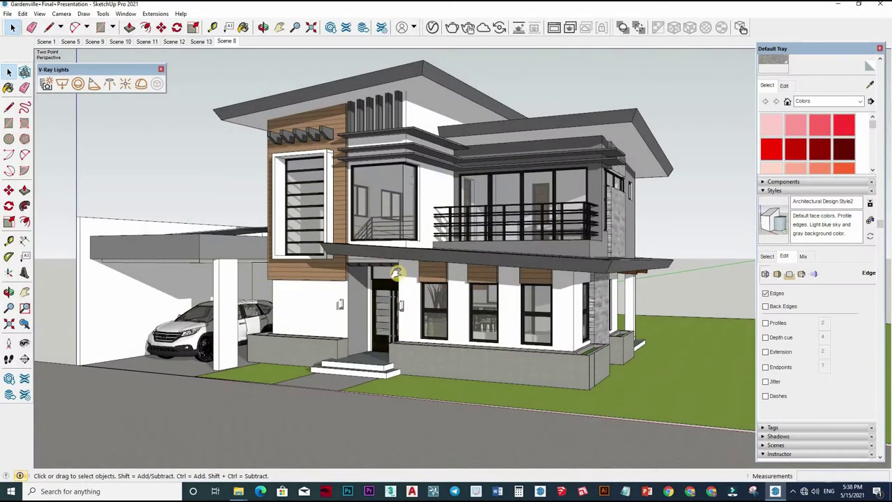
pyautogui.moveTo(428, 269); pyautogui.dragTo(369, 122, button='middle')
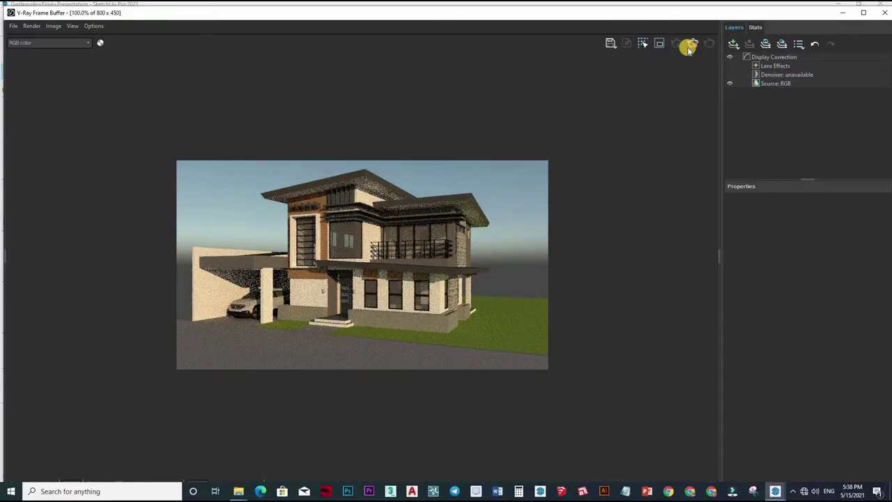
pyautogui.click(697, 50)
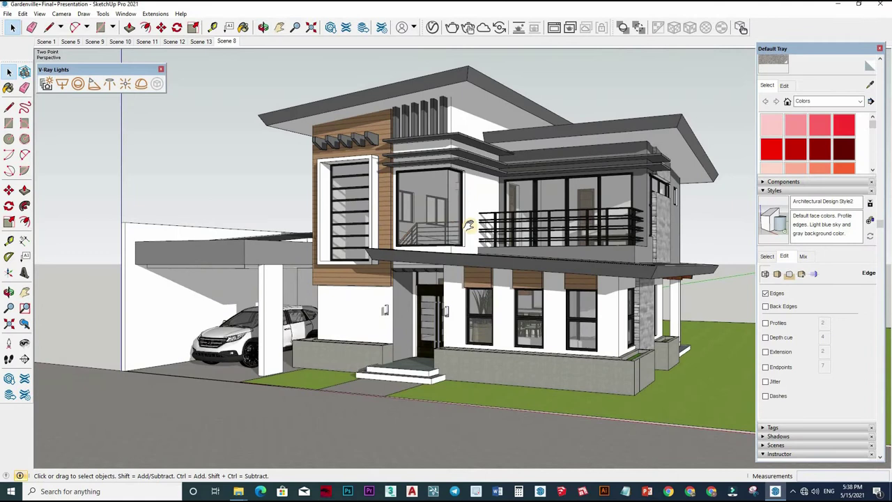
# Step: Orbit to a slightly rotated front view of the house and close the side tray
pyautogui.moveTo(467, 224); pyautogui.dragTo(463, 225, button='middle')
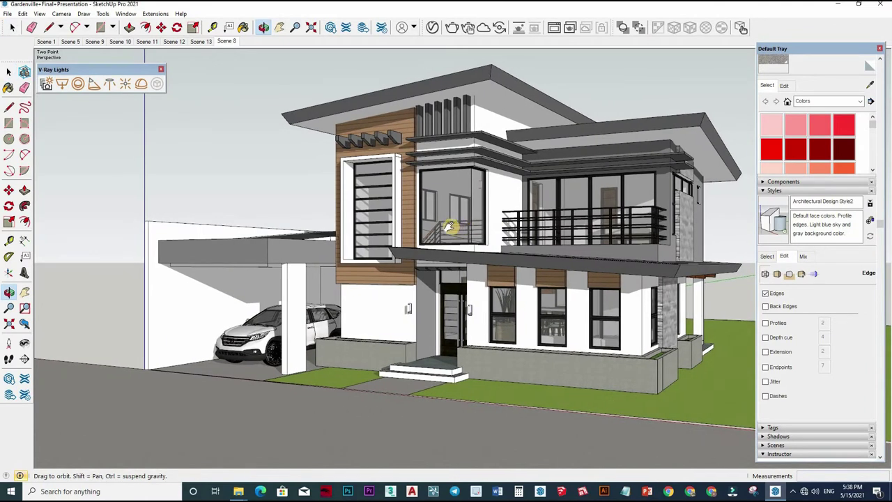
pyautogui.moveTo(450, 227); pyautogui.dragTo(538, 223)
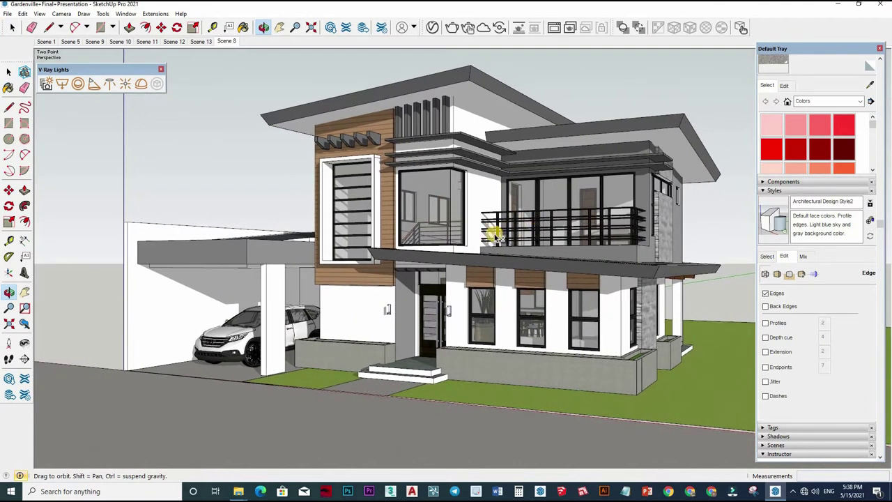
pyautogui.press('space')
pyautogui.moveTo(665, 220); pyautogui.dragTo(677, 217, button='middle')
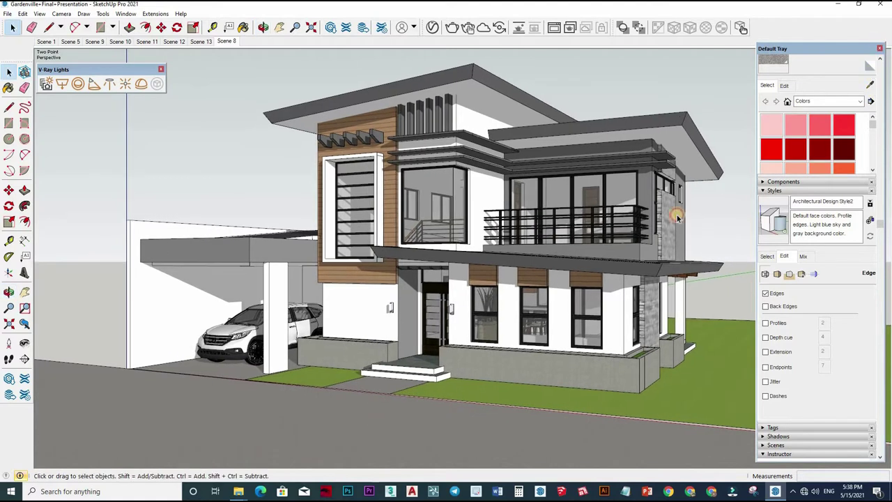
pyautogui.keyDown('shift'); pyautogui.moveTo(558, 227); pyautogui.dragTo(572, 235, button='middle'); pyautogui.keyUp('shift')
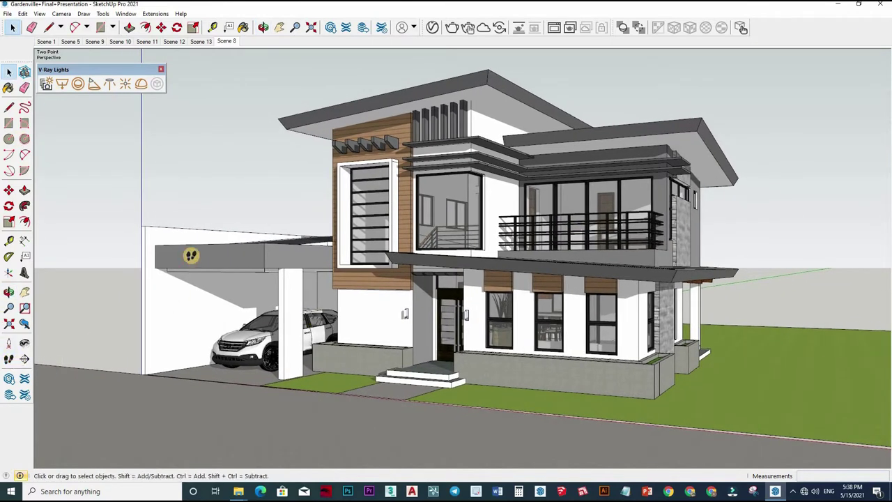
# Step: Update Scene 8 to store the new rotated front view
pyautogui.click(8, 359)
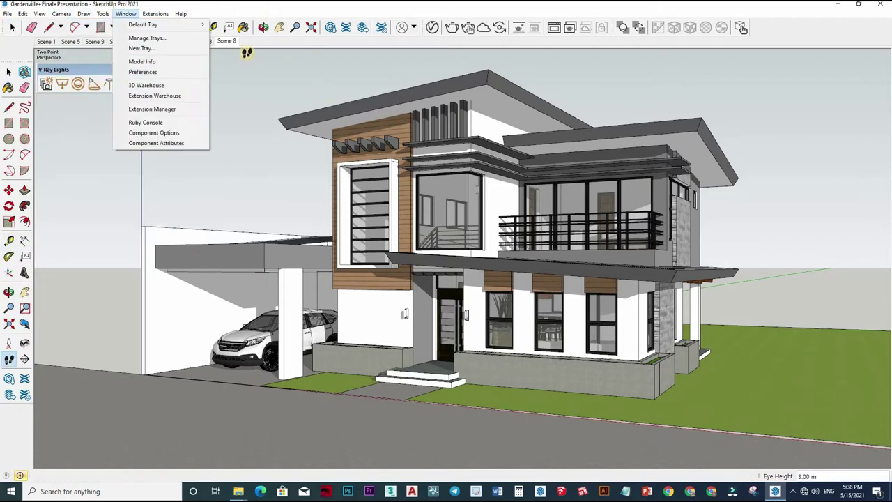
pyautogui.click(35, 109)
pyautogui.press('space')
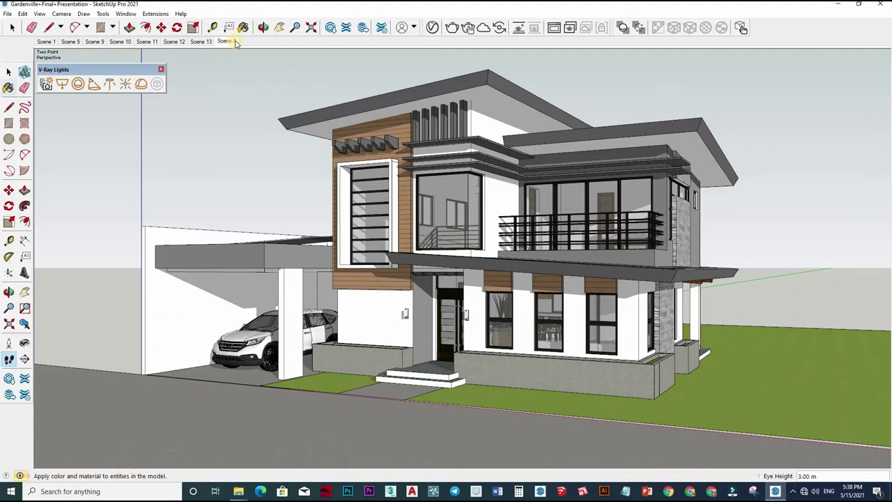
pyautogui.rightClick(233, 41)
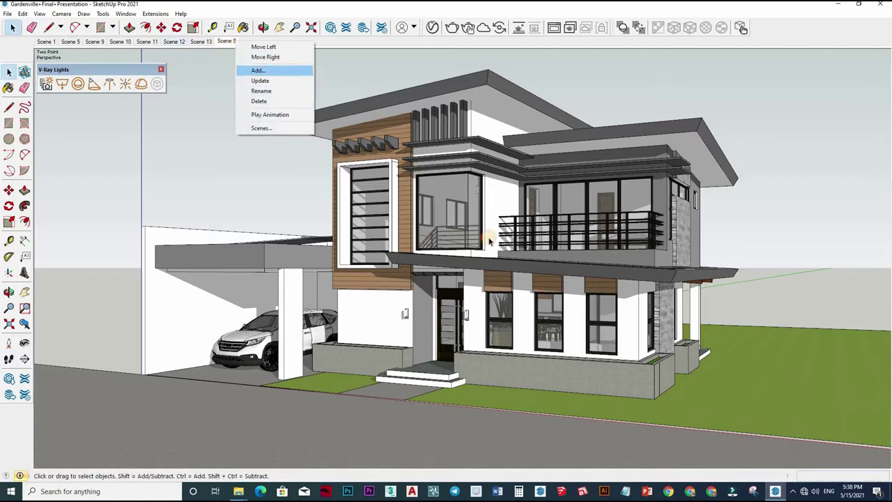
pyautogui.click(482, 255)
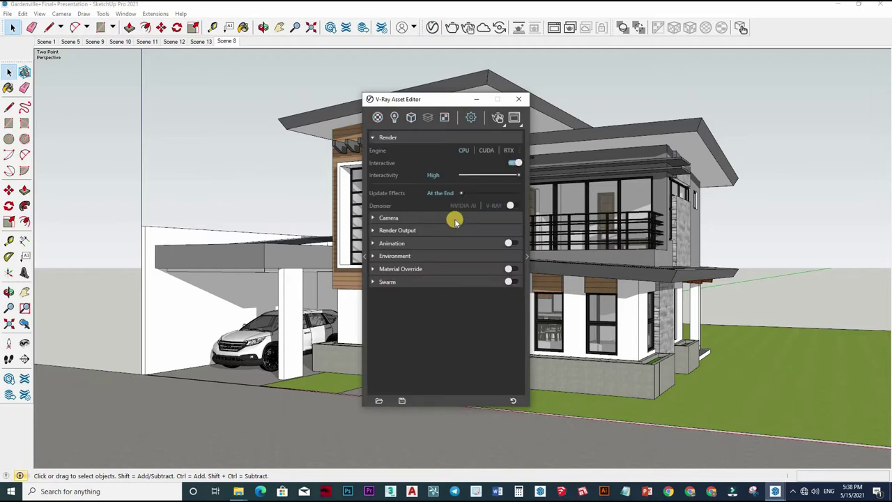
# Step: Disable stereo camera and set render output to 800 x 450 (16:9) with Safe Frame
pyautogui.click(511, 243)
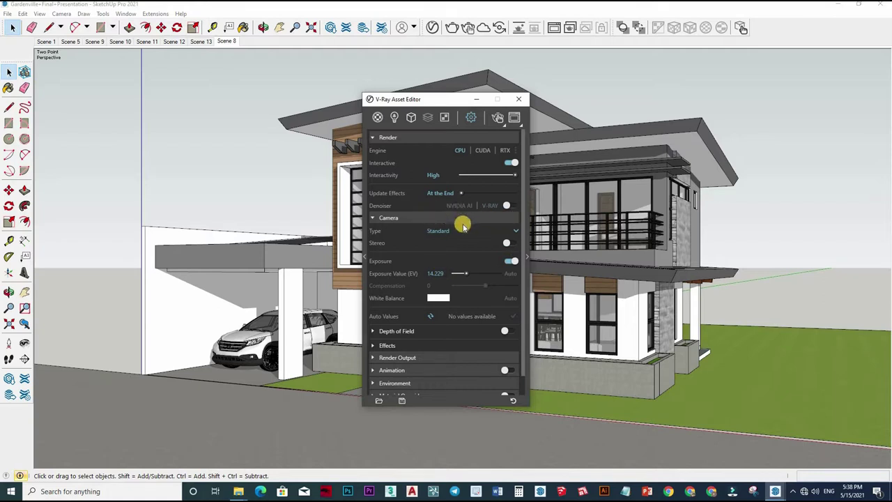
pyautogui.click(428, 359)
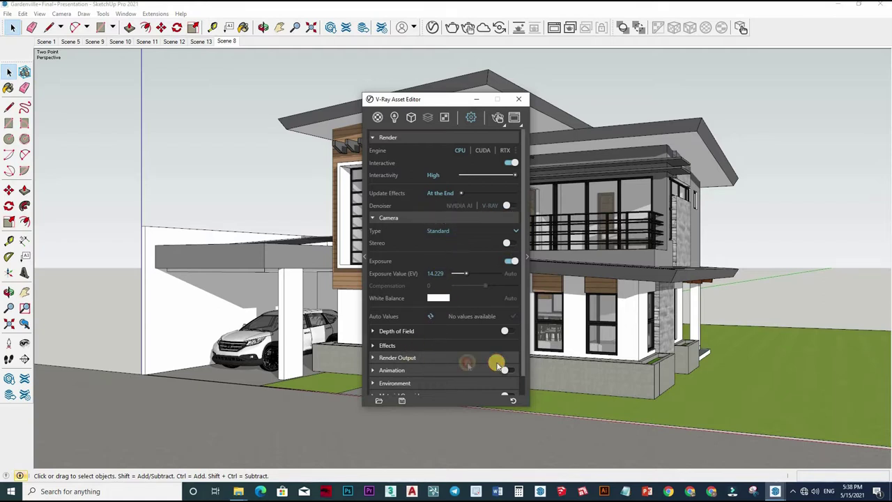
pyautogui.scroll(-1, 511, 318)
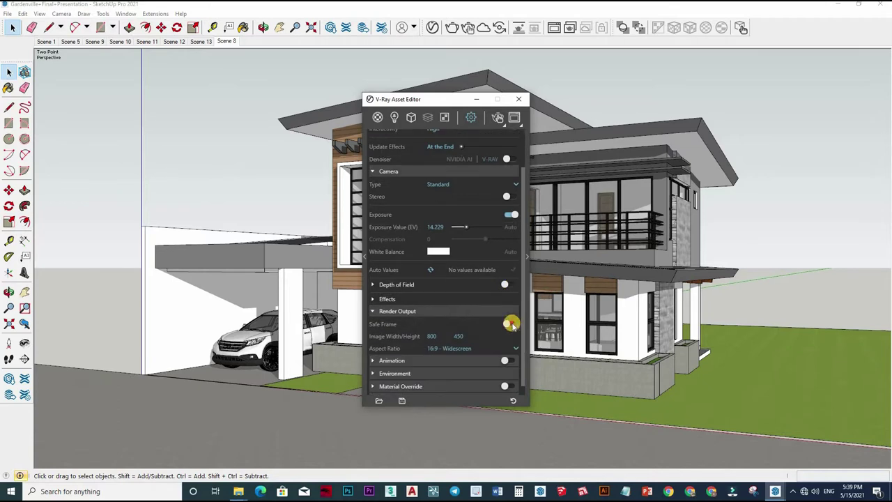
pyautogui.click(519, 99)
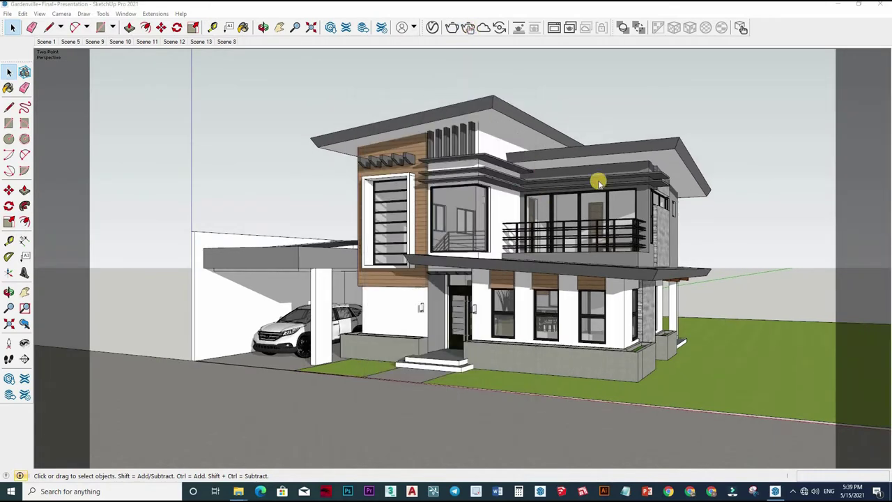
pyautogui.scroll(2, 398, 272)
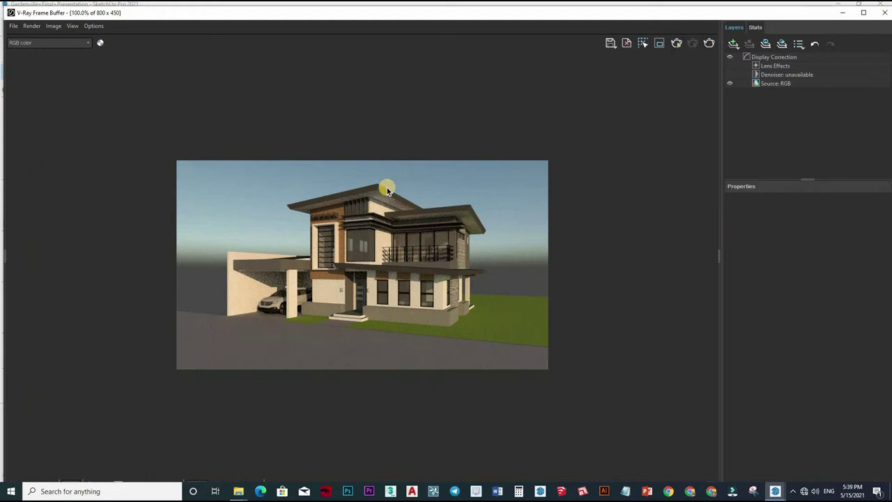
# Step: Close the test render and reopen the V-Ray Asset Editor beside the house
pyautogui.click(885, 13)
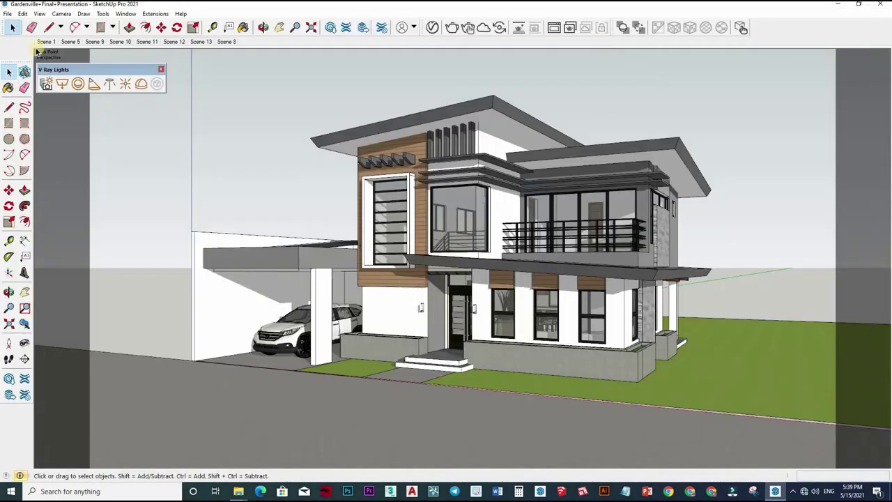
pyautogui.click(432, 27)
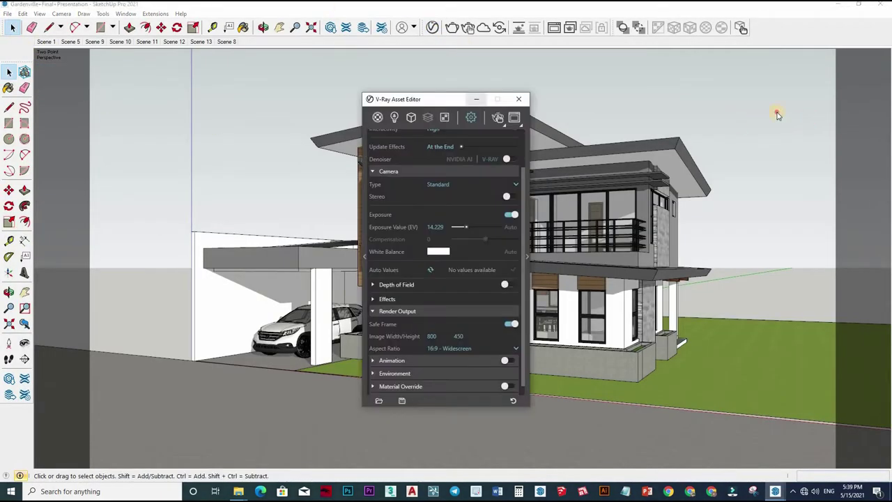
pyautogui.moveTo(446, 94); pyautogui.dragTo(778, 103)
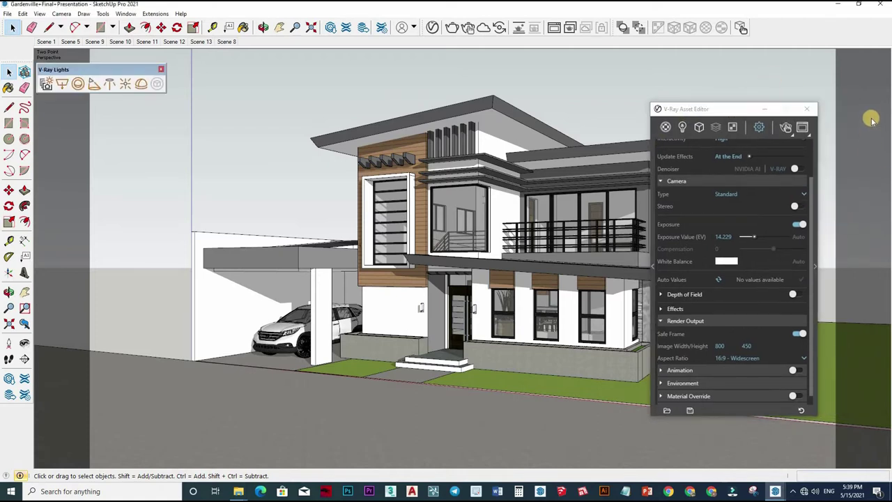
pyautogui.press('b')
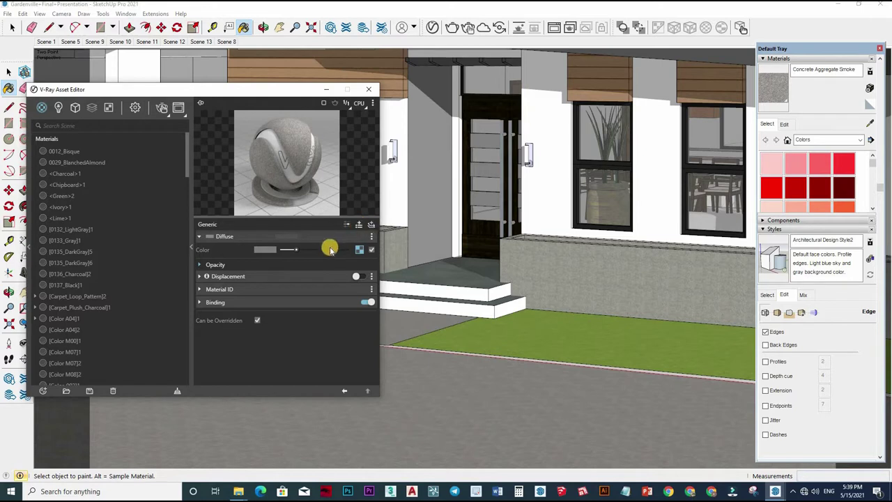
# Step: Add a grey Reflective Coat at 0.85 glossiness to Concrete Aggregate Smoke
pyautogui.click(361, 225)
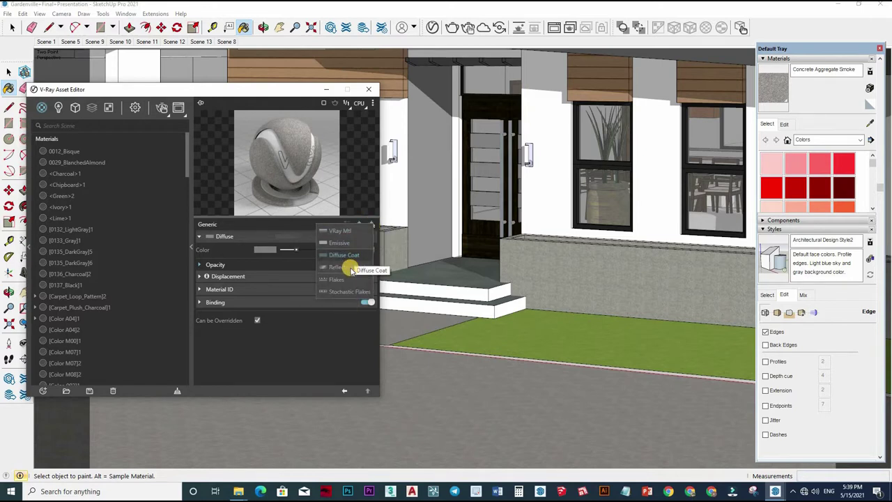
pyautogui.click(348, 266)
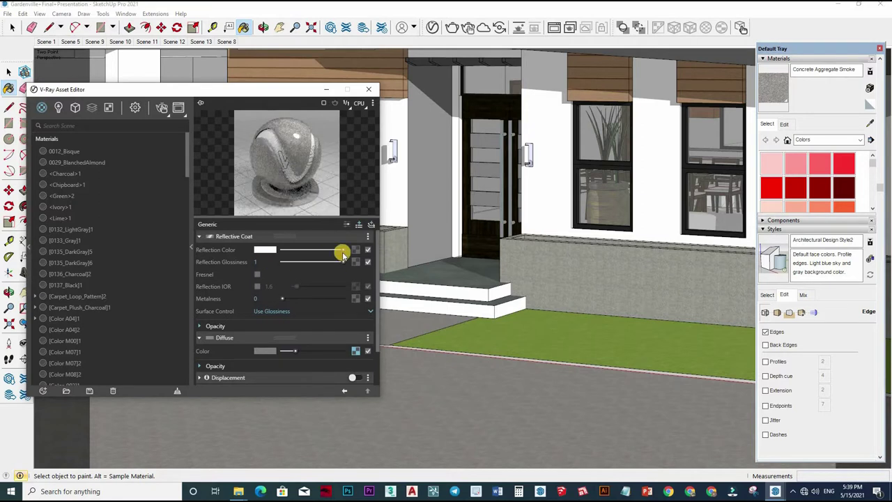
pyautogui.click(317, 253)
pyautogui.moveTo(343, 261); pyautogui.dragTo(333, 261)
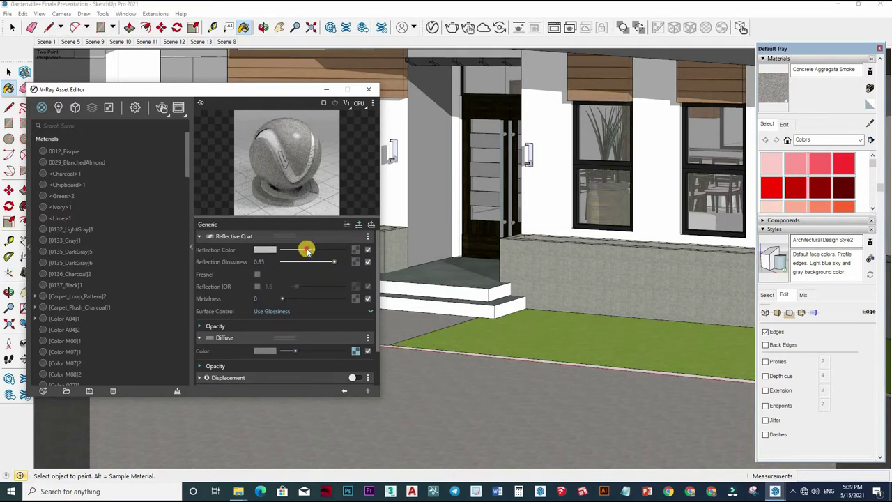
pyautogui.click(303, 251)
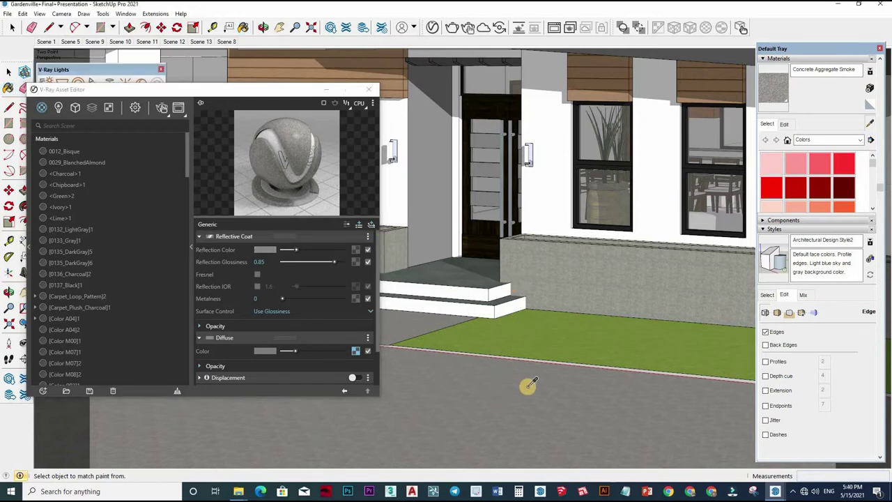
# Step: Sample Grass Light Green and add a Bump layer with a texture map
pyautogui.moveTo(527, 384)
pyautogui.mouseDown(button='middle')
pyautogui.moveTo(538, 309)
pyautogui.moveTo(446, 293)
pyautogui.mouseUp(button='middle')
pyautogui.keyDown('alt'); pyautogui.click(446, 292); pyautogui.keyUp('alt')
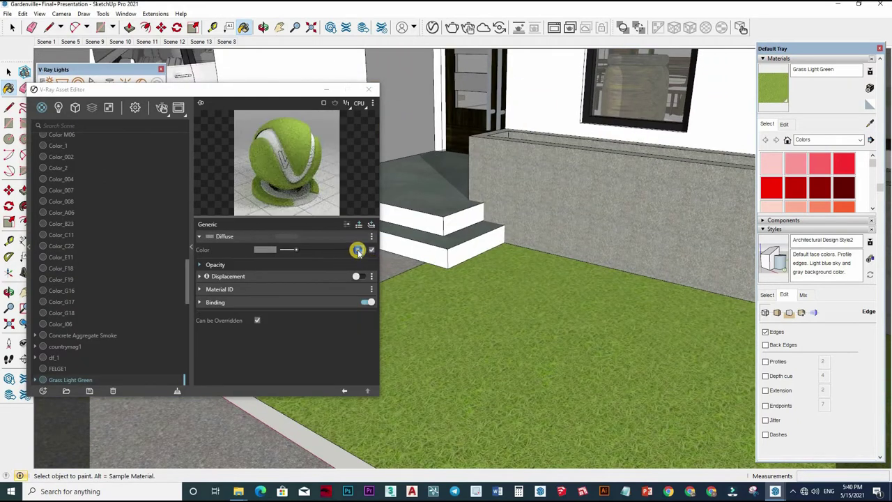
pyautogui.click(340, 284)
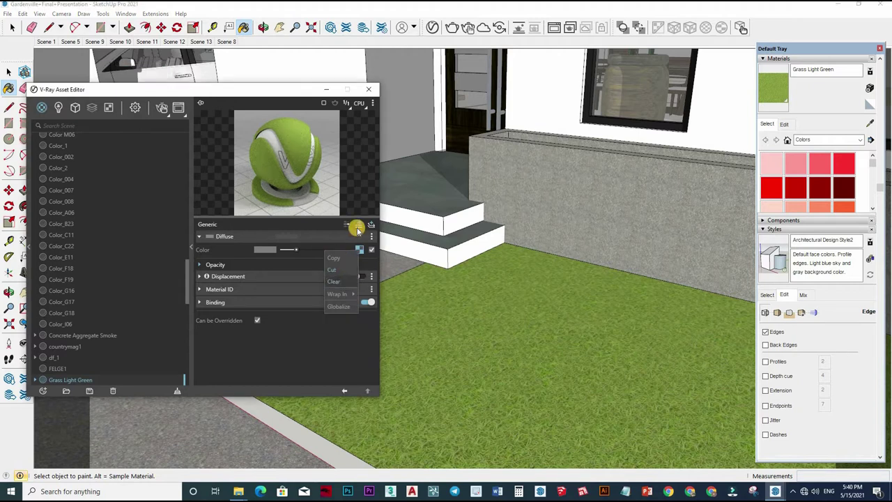
pyautogui.rightClick(320, 244)
pyautogui.click(265, 272)
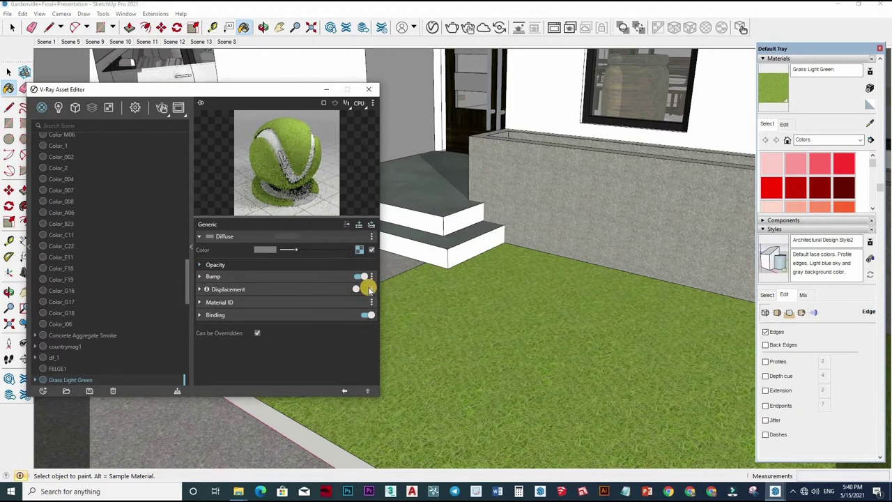
pyautogui.click(369, 290)
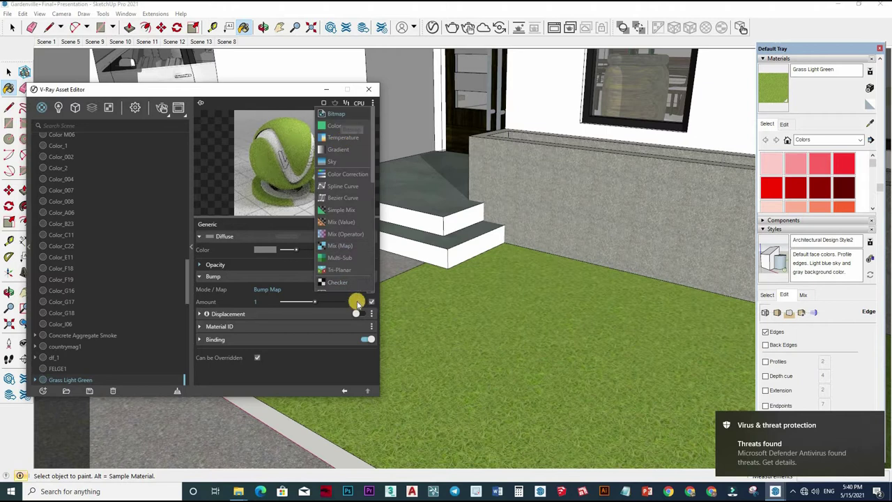
pyautogui.click(369, 290)
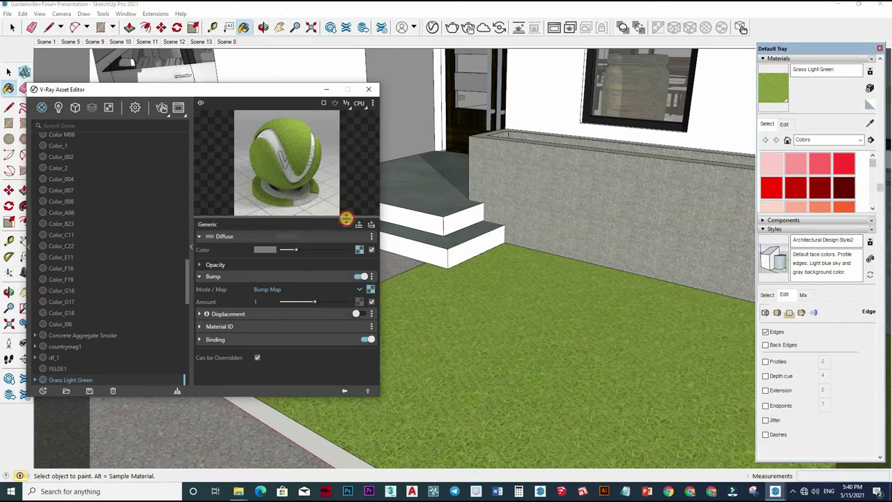
# Step: Give Grass Light Green a black Reflective Coat at 0.9 glossiness
pyautogui.rightClick(343, 237)
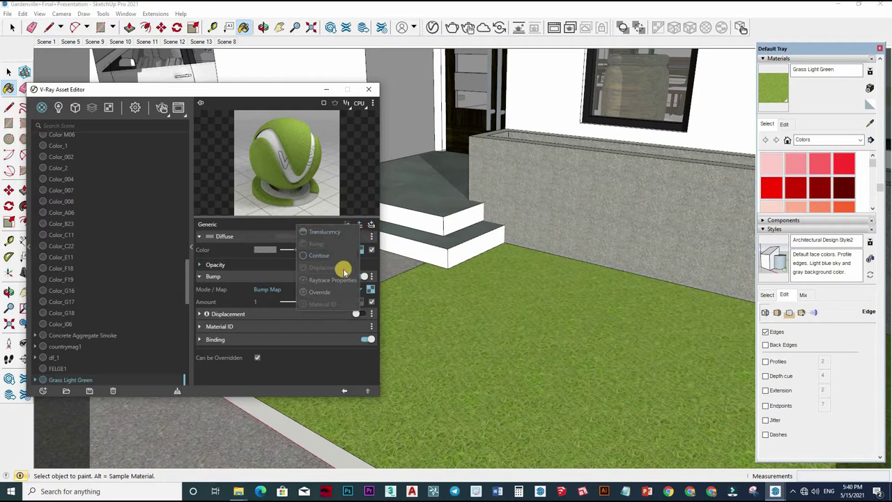
pyautogui.click(340, 259)
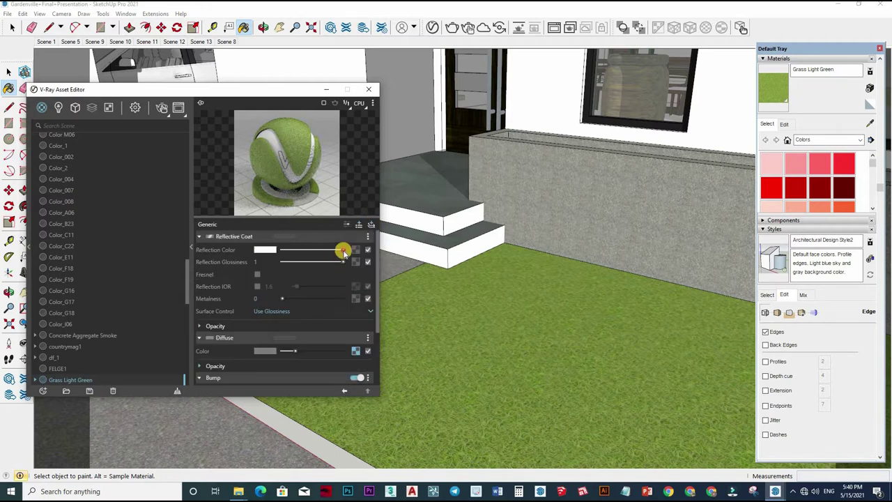
pyautogui.moveTo(343, 250); pyautogui.dragTo(265, 290)
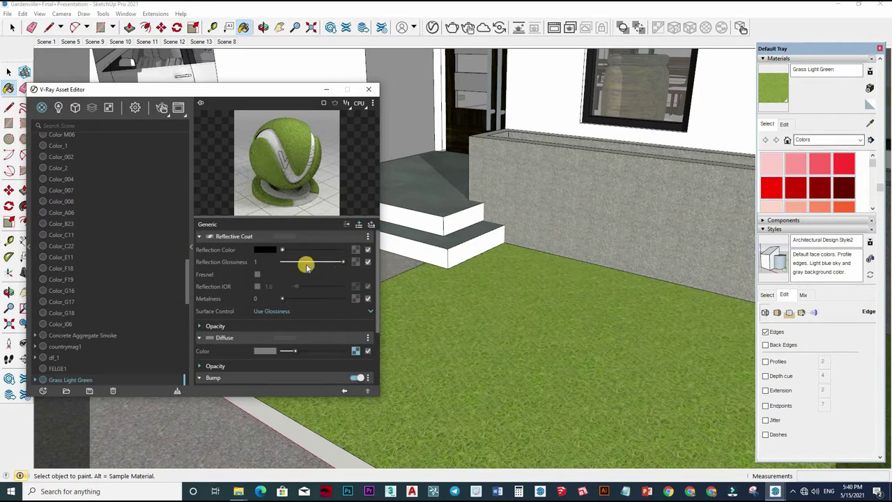
pyautogui.click(337, 262)
pyautogui.moveTo(501, 272); pyautogui.dragTo(529, 341, button='middle')
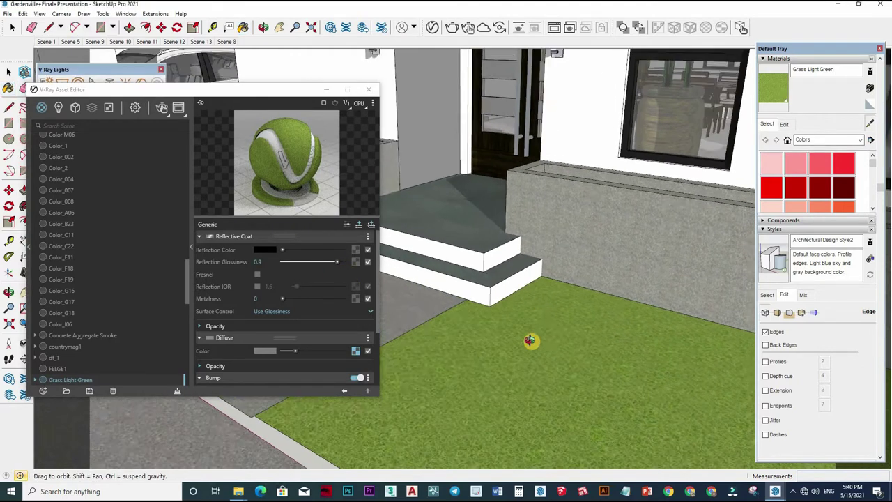
pyautogui.scroll(3, 384, 314)
# Step: Sample Slate and set its reflection colour to grey with 0.8 glossiness
pyautogui.keyDown('alt'); pyautogui.click(384, 314); pyautogui.keyUp('alt')
pyautogui.click(254, 278)
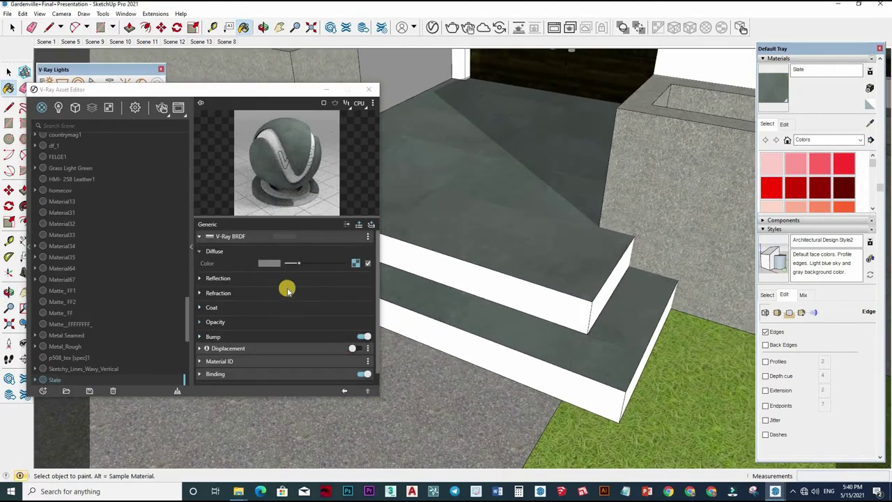
pyautogui.click(287, 290)
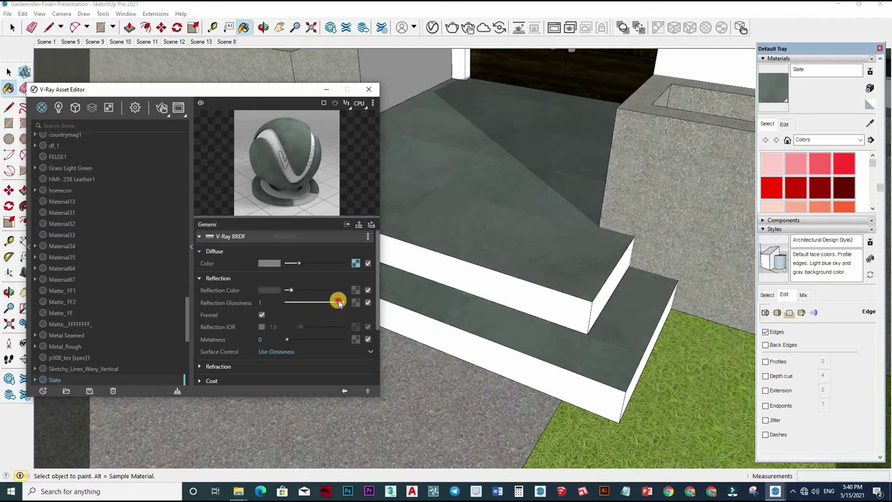
pyautogui.click(332, 302)
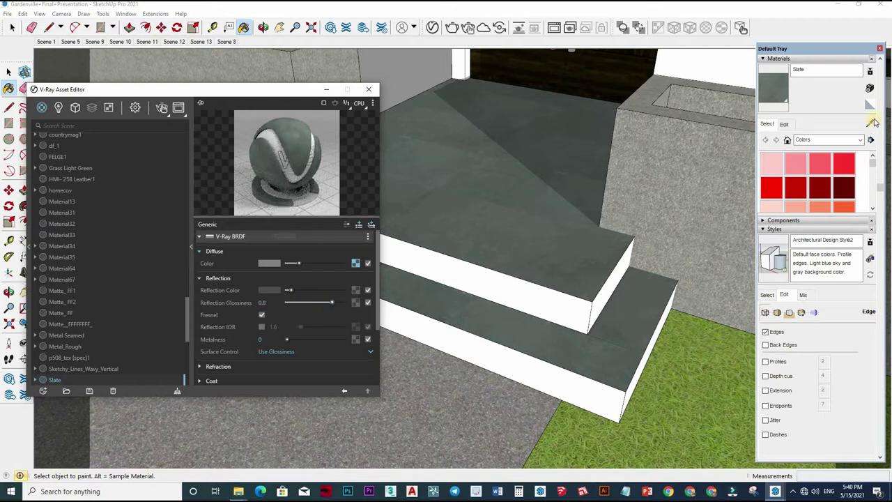
# Step: Sample Wood_Bamboo_Dark and add a dark Reflective Coat at 0.9 glossiness
pyautogui.moveTo(639, 291)
pyautogui.mouseDown(button='middle')
pyautogui.moveTo(500, 295)
pyautogui.moveTo(464, 325)
pyautogui.moveTo(488, 307)
pyautogui.mouseUp(button='middle')
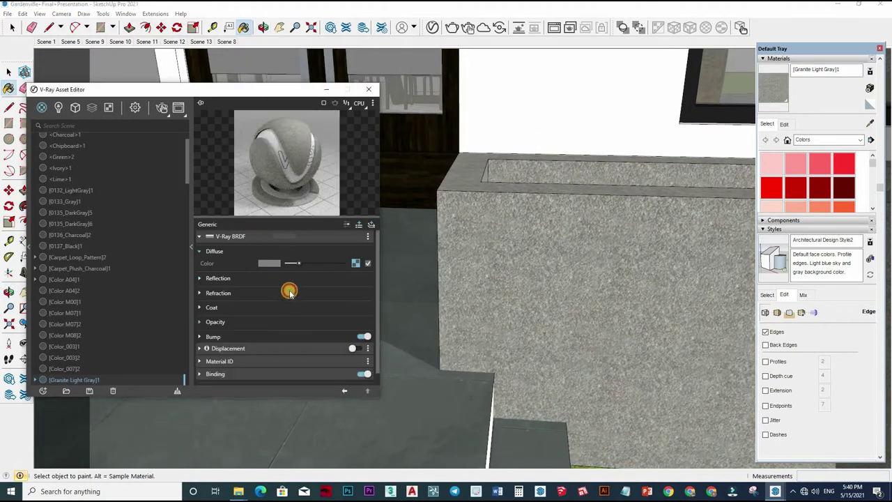
pyautogui.click(290, 291)
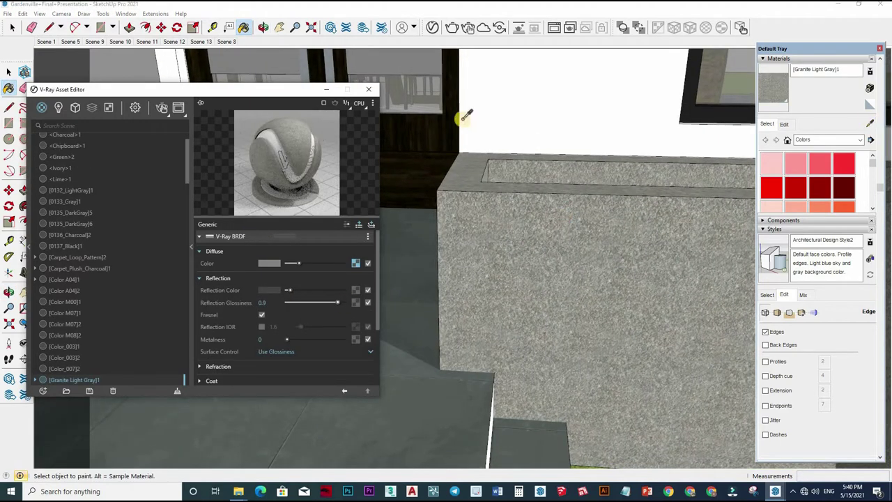
pyautogui.moveTo(478, 193); pyautogui.dragTo(517, 189, button='middle')
pyautogui.keyDown('alt'); pyautogui.click(518, 189); pyautogui.keyUp('alt')
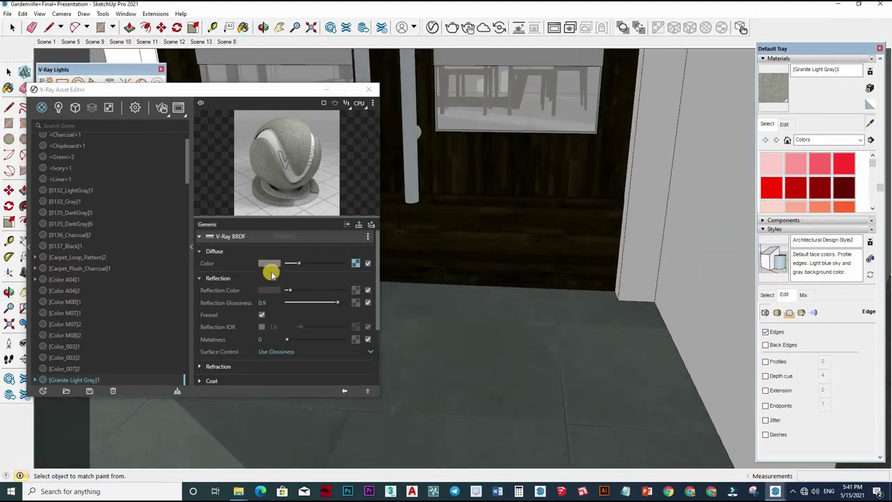
pyautogui.click(359, 225)
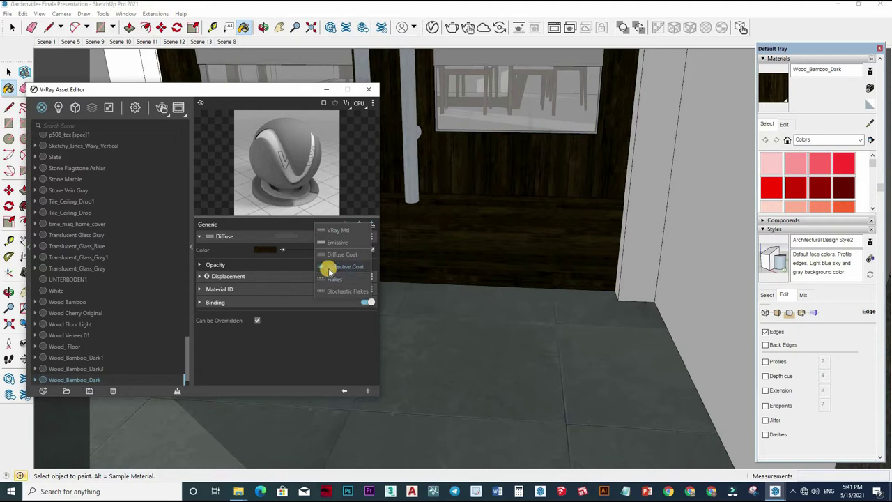
pyautogui.click(331, 268)
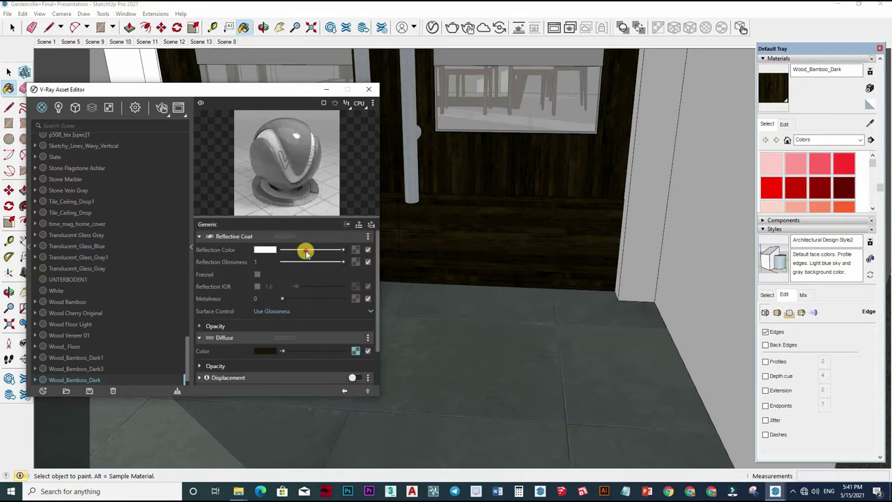
pyautogui.moveTo(343, 250); pyautogui.dragTo(271, 253)
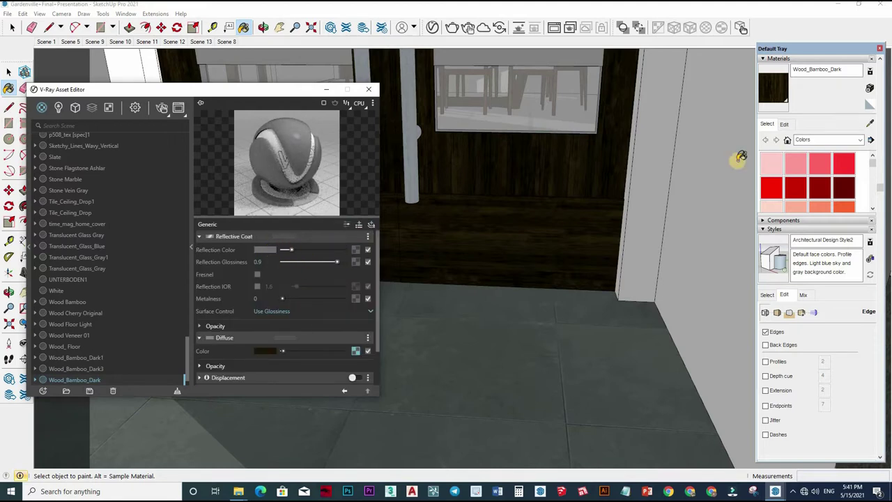
pyautogui.scroll(-4, 504, 149)
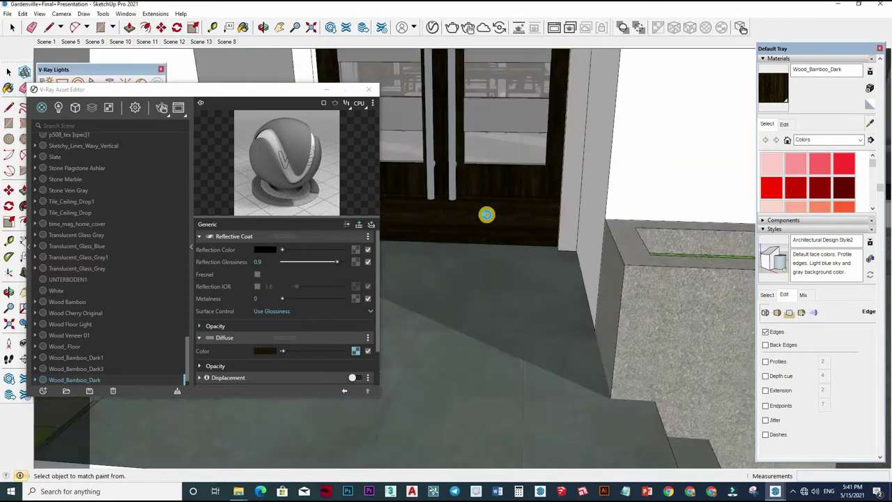
pyautogui.scroll(-2, 486, 213)
pyautogui.scroll(1, 492, 230)
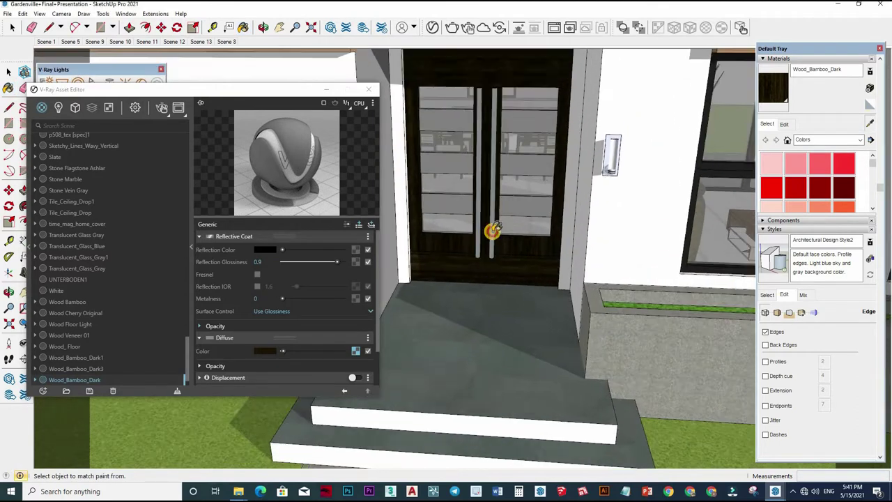
# Step: Add a Reflective Coat at 0.85 glossiness to the anodized aluminium material
pyautogui.click(371, 224)
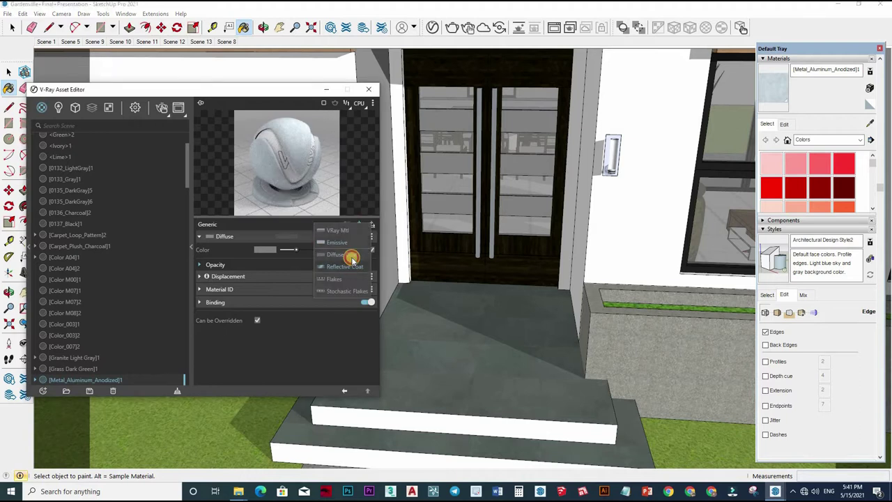
pyautogui.click(343, 266)
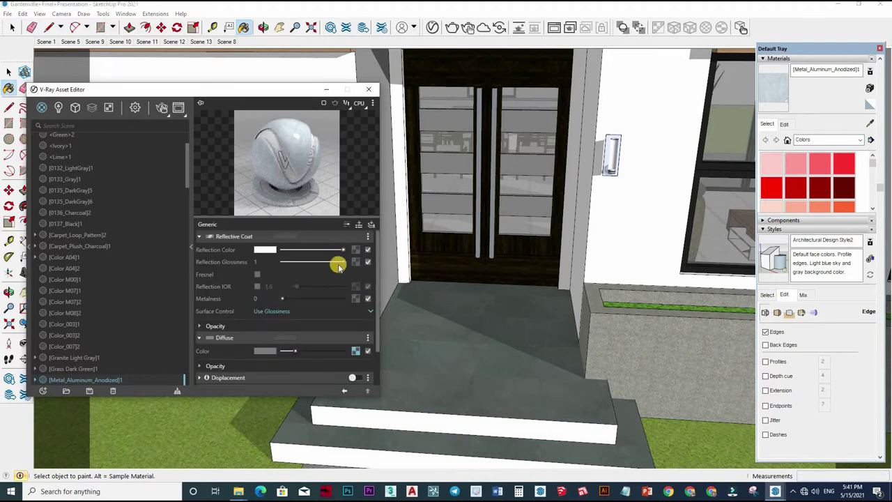
pyautogui.moveTo(336, 264); pyautogui.dragTo(334, 262)
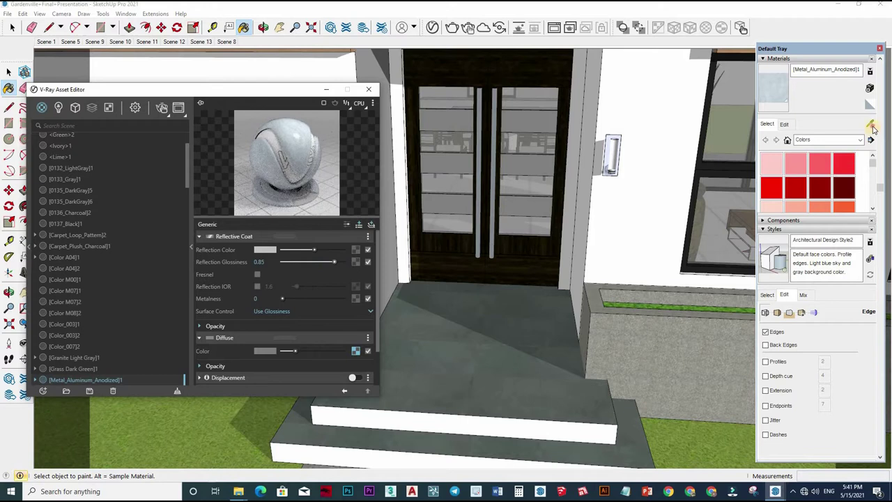
pyautogui.scroll(5, 575, 313)
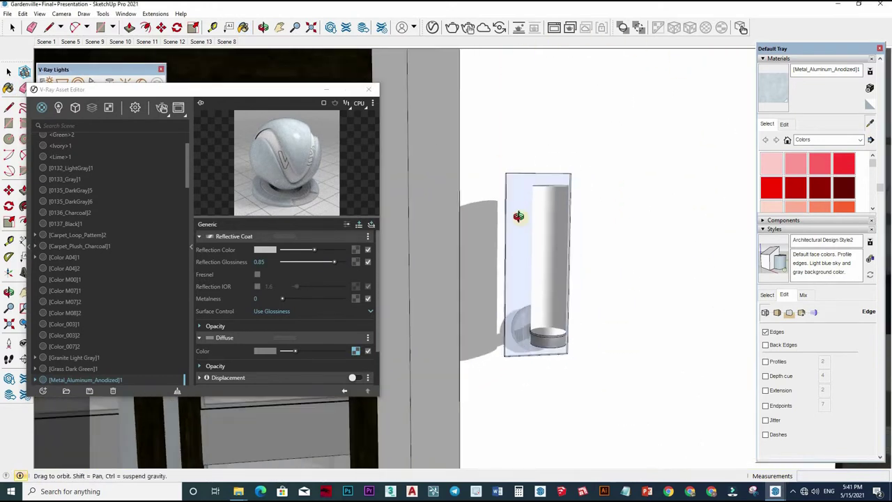
# Step: Sample the light fixture's Translucent_Glass_Blue and add a Reflective Coat with lowered glossiness
pyautogui.moveTo(514, 216)
pyautogui.mouseDown(button='middle')
pyautogui.moveTo(524, 278)
pyautogui.moveTo(378, 319)
pyautogui.mouseUp(button='middle')
pyautogui.press('b')
pyautogui.keyDown('alt'); pyautogui.click(540, 265); pyautogui.keyUp('alt')
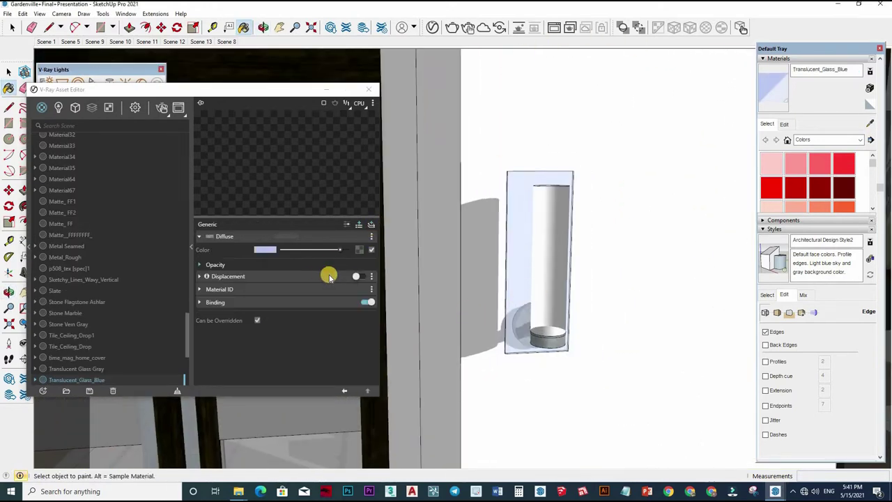
pyautogui.click(359, 224)
pyautogui.click(338, 273)
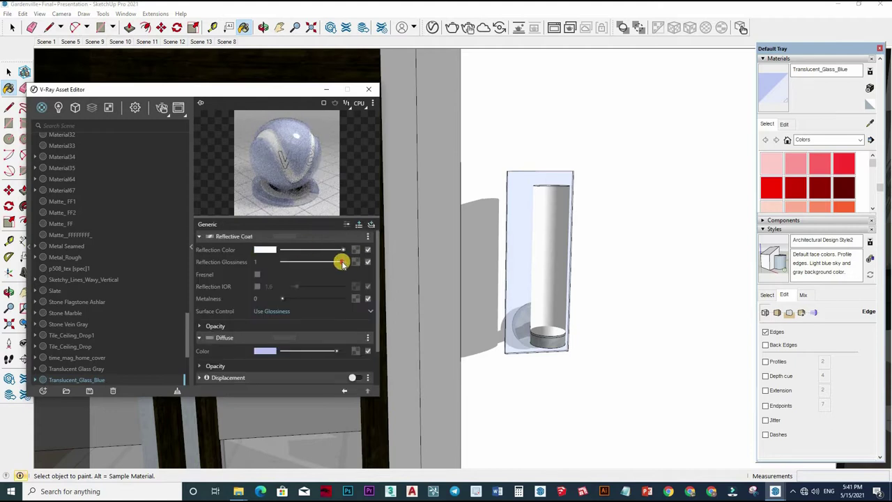
pyautogui.moveTo(278, 262); pyautogui.dragTo(318, 263)
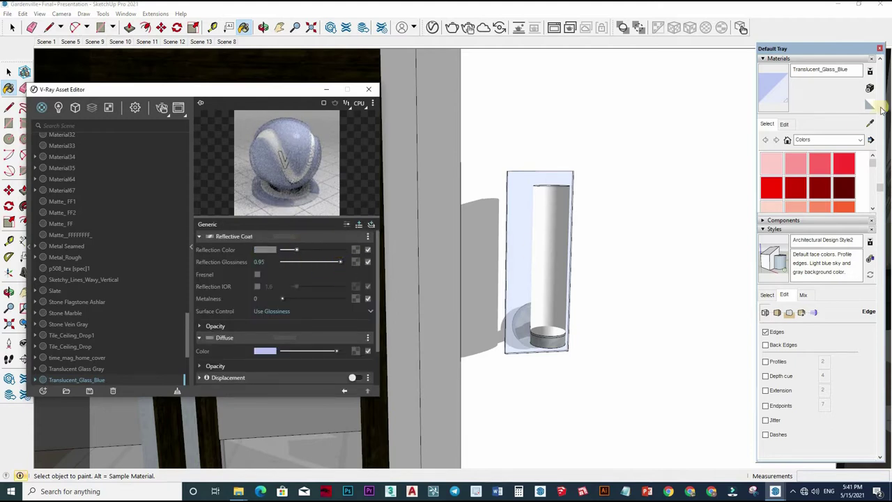
# Step: Give the door frame's Color M06 a grey Reflective Coat at 0.85 glossiness
pyautogui.keyDown('alt'); pyautogui.click(563, 234); pyautogui.keyUp('alt')
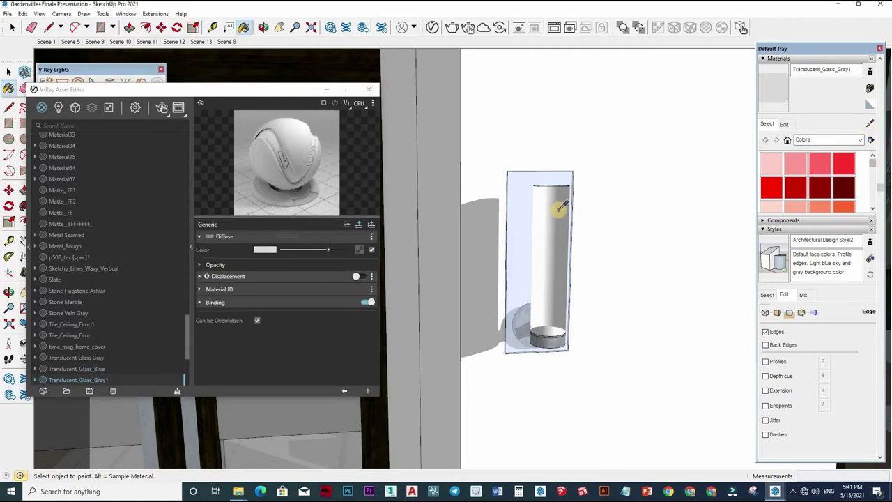
pyautogui.scroll(-5, 568, 284)
pyautogui.moveTo(542, 200); pyautogui.dragTo(550, 164, button='middle')
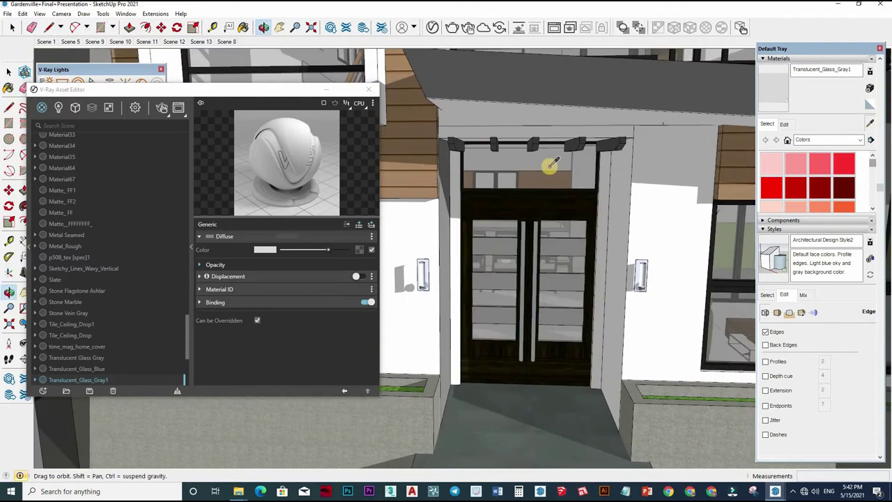
pyautogui.scroll(4, 550, 164)
pyautogui.keyDown('alt'); pyautogui.click(547, 163); pyautogui.keyUp('alt')
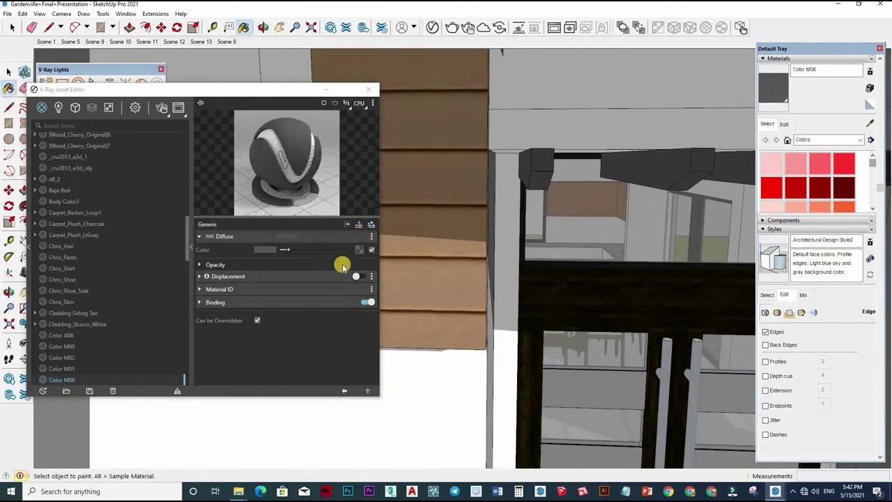
pyautogui.click(347, 224)
pyautogui.click(345, 270)
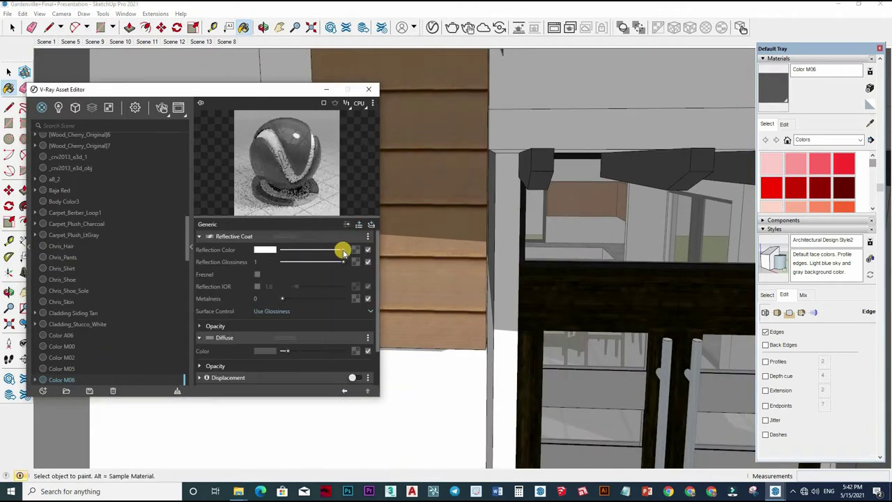
pyautogui.moveTo(332, 263); pyautogui.dragTo(339, 262)
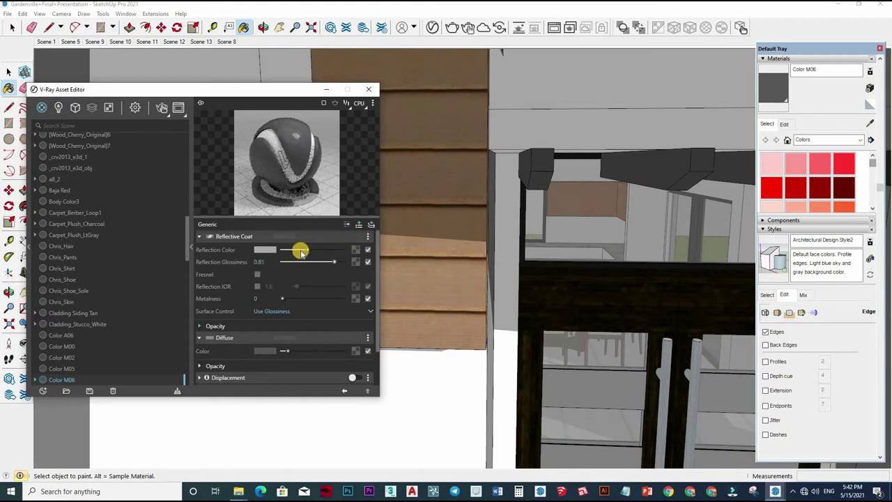
pyautogui.moveTo(331, 262); pyautogui.dragTo(334, 261)
pyautogui.moveTo(543, 190); pyautogui.dragTo(390, 230, button='middle')
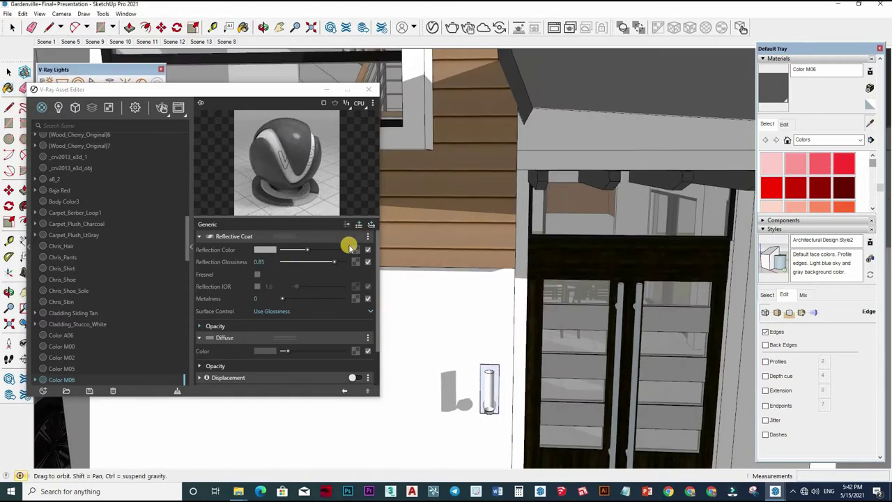
pyautogui.keyDown('alt'); pyautogui.click(391, 230); pyautogui.keyUp('alt')
# Step: Add Bump and Reflective Coat layers to Cladding Siding Tan, with glossiness 0.8
pyautogui.click(358, 225)
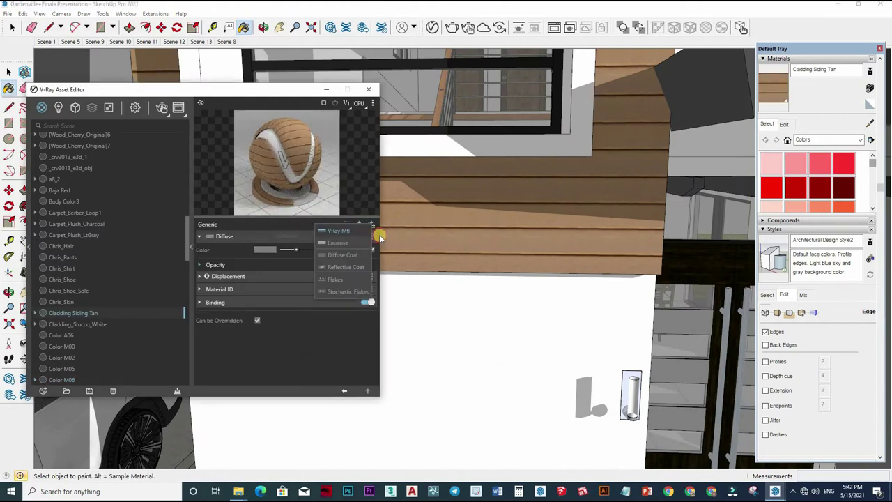
pyautogui.click(357, 235)
pyautogui.click(355, 249)
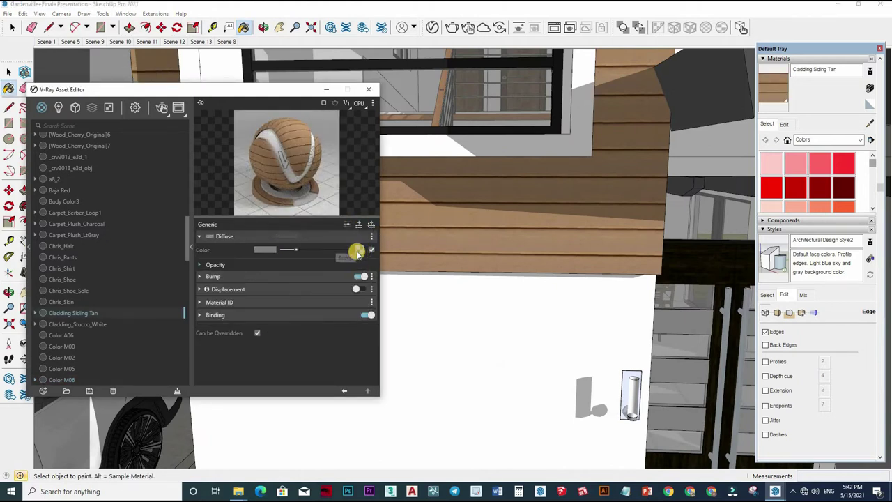
pyautogui.click(359, 290)
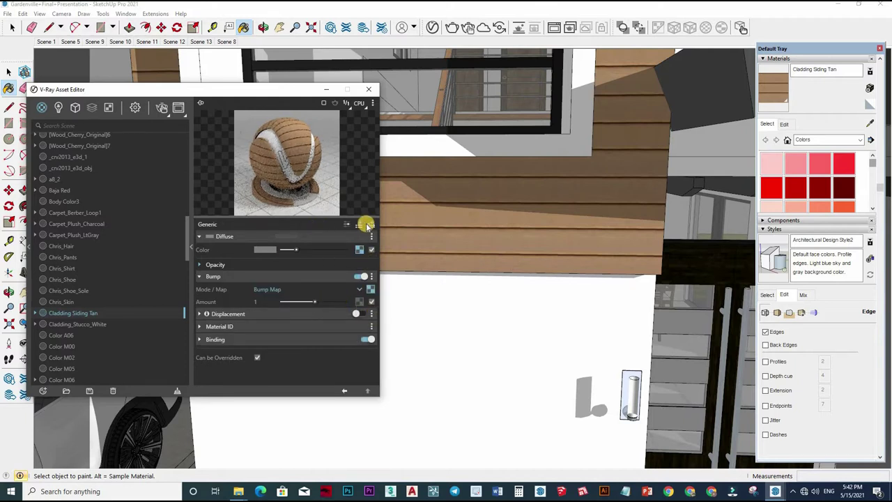
pyautogui.click(358, 224)
pyautogui.click(342, 267)
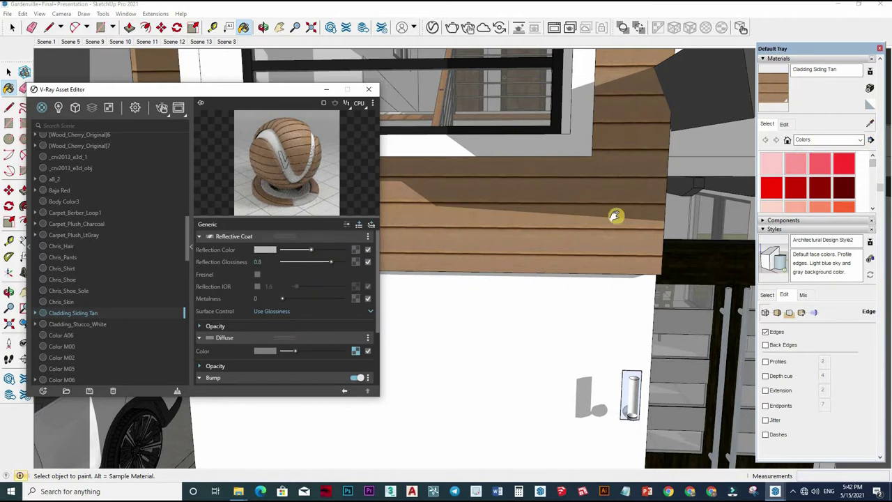
pyautogui.scroll(-5, 615, 216)
pyautogui.scroll(5, 514, 216)
# Step: Add a Reflective Coat at 0.85 glossiness to the window's Translucent Glass Gray
pyautogui.keyDown('alt'); pyautogui.click(438, 268); pyautogui.keyUp('alt')
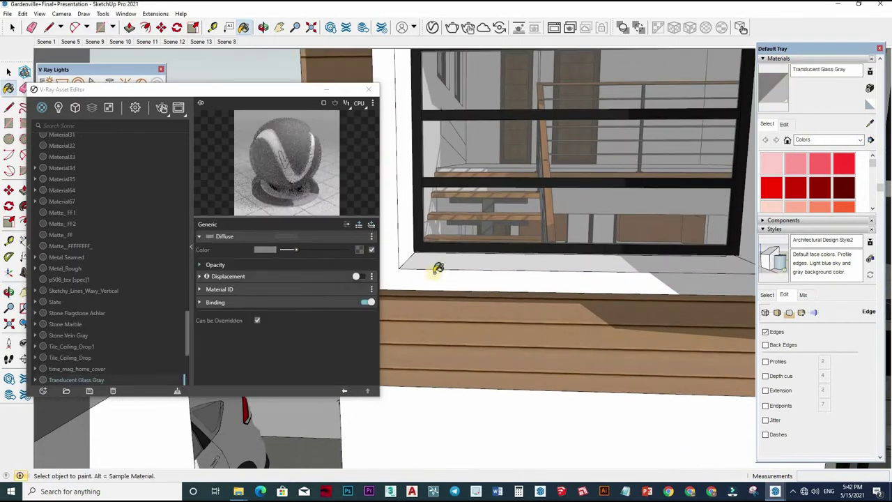
pyautogui.click(349, 268)
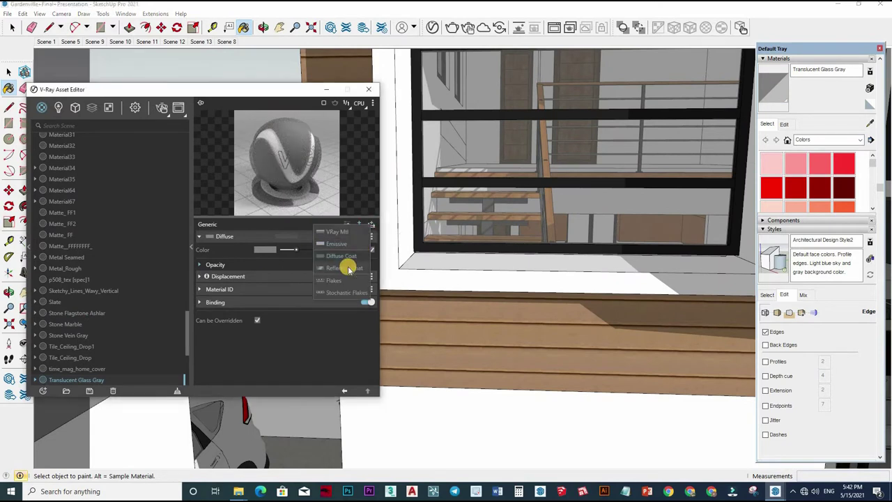
pyautogui.click(318, 269)
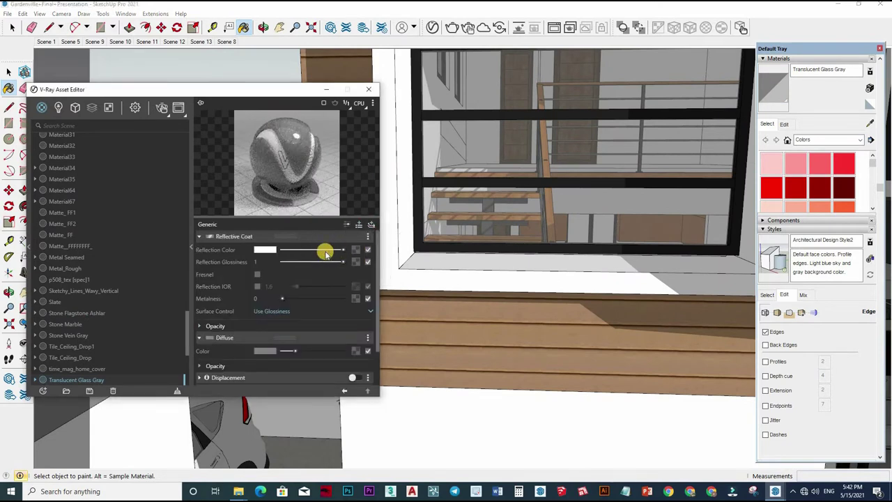
pyautogui.click(336, 263)
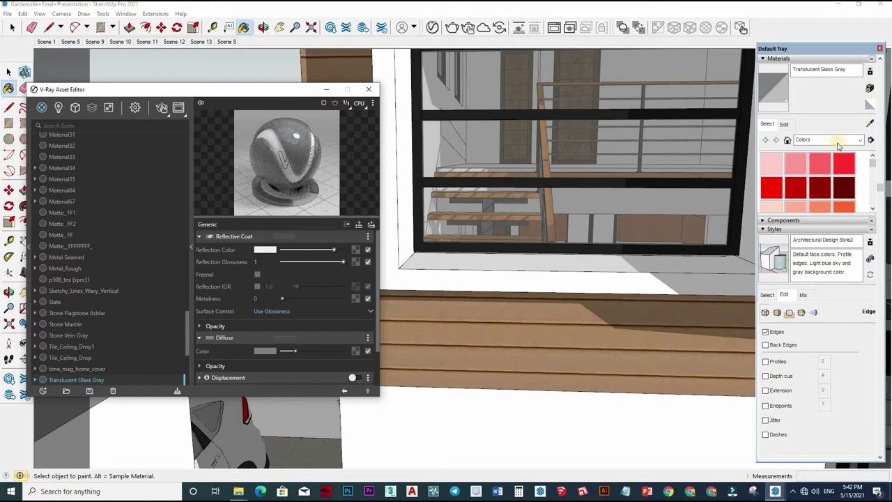
# Step: Orbit past the balcony railing down to the carport and car
pyautogui.moveTo(593, 200)
pyautogui.mouseDown(button='middle')
pyautogui.moveTo(627, 175)
pyautogui.moveTo(643, 179)
pyautogui.moveTo(597, 235)
pyautogui.moveTo(608, 239)
pyautogui.mouseUp(button='middle')
pyautogui.press('space')
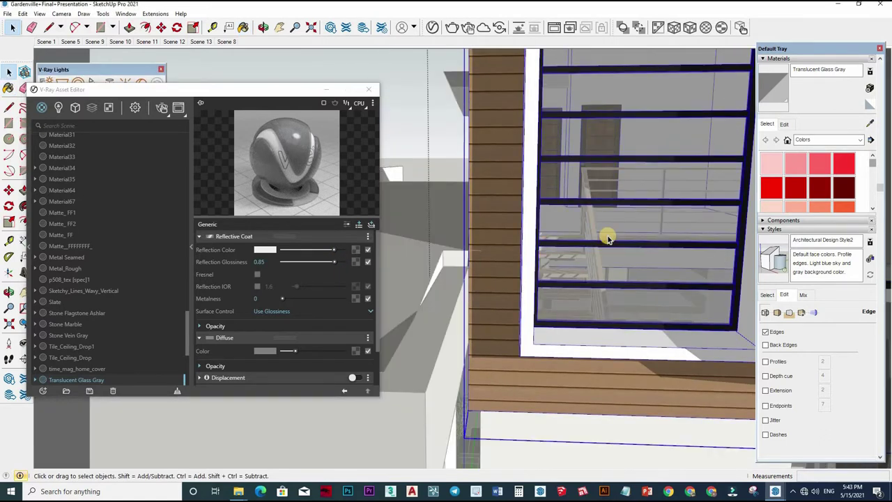
pyautogui.scroll(-1, 636, 193)
pyautogui.scroll(-1, 605, 263)
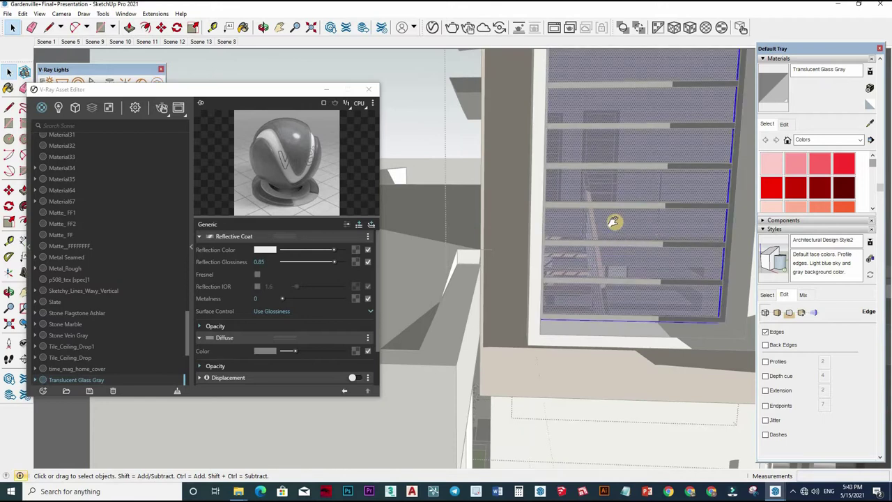
pyautogui.scroll(-3, 577, 263)
pyautogui.scroll(-2, 577, 272)
pyautogui.scroll(5, 578, 275)
pyautogui.moveTo(578, 274)
pyautogui.mouseDown(button='middle')
pyautogui.moveTo(433, 273)
pyautogui.moveTo(557, 244)
pyautogui.moveTo(463, 63)
pyautogui.mouseUp(button='middle')
pyautogui.scroll(-3, 574, 223)
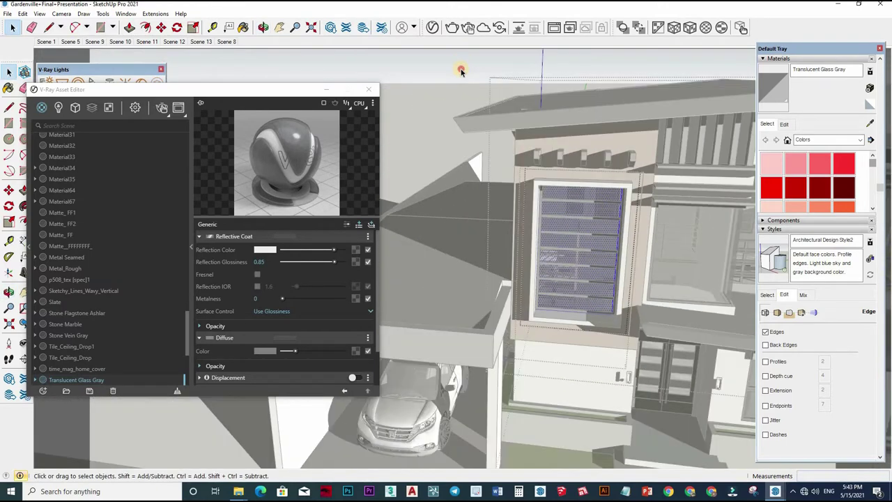
pyautogui.scroll(-3, 664, 268)
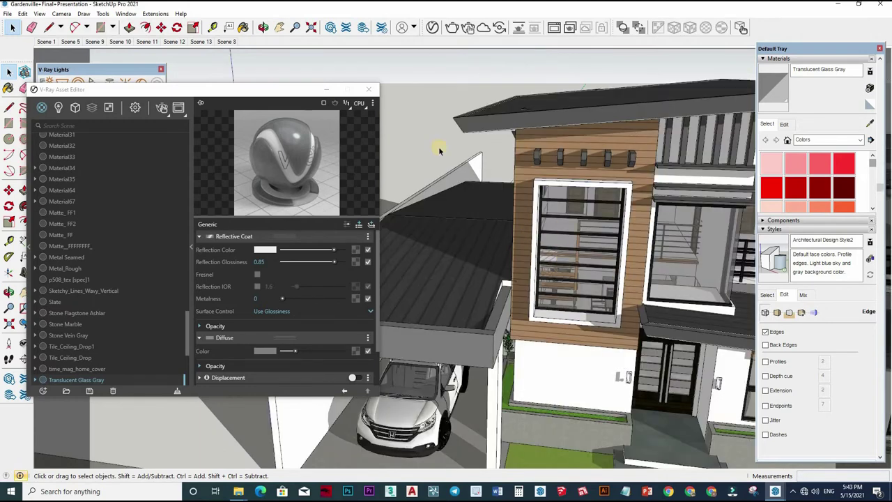
pyautogui.scroll(2, 497, 202)
pyautogui.scroll(-2, 556, 244)
pyautogui.moveTo(555, 244); pyautogui.dragTo(627, 159, button='middle')
pyautogui.scroll(4, 603, 179)
pyautogui.scroll(-3, 602, 179)
pyautogui.scroll(5, 613, 167)
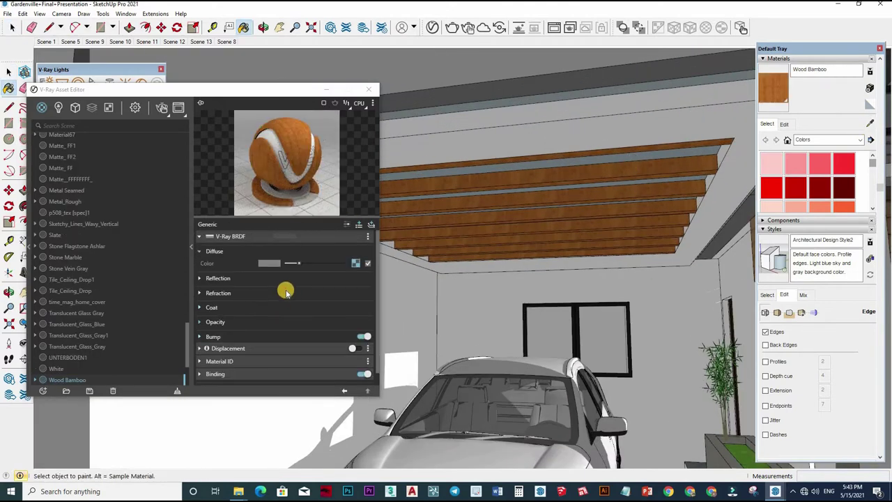
# Step: Lighten Wood Bamboo's reflection colour slightly at 0.75 glossiness and view the whole house
pyautogui.moveTo(298, 288); pyautogui.dragTo(335, 303)
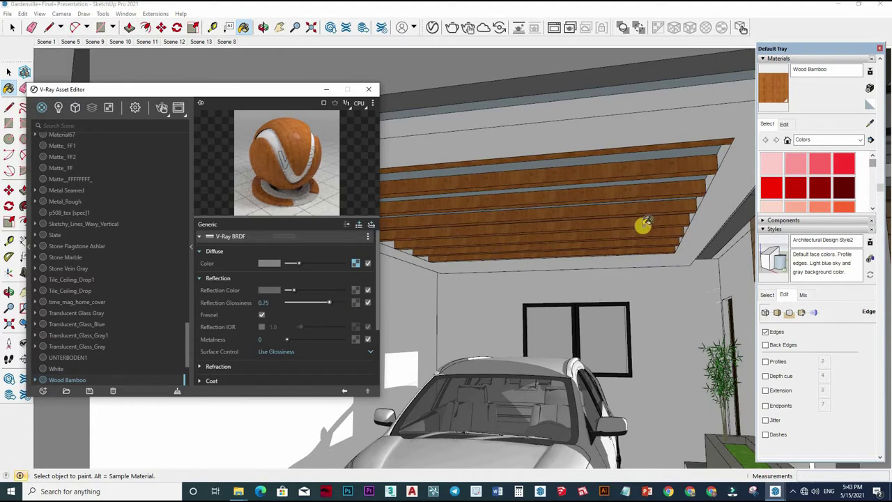
pyautogui.scroll(-10, 619, 318)
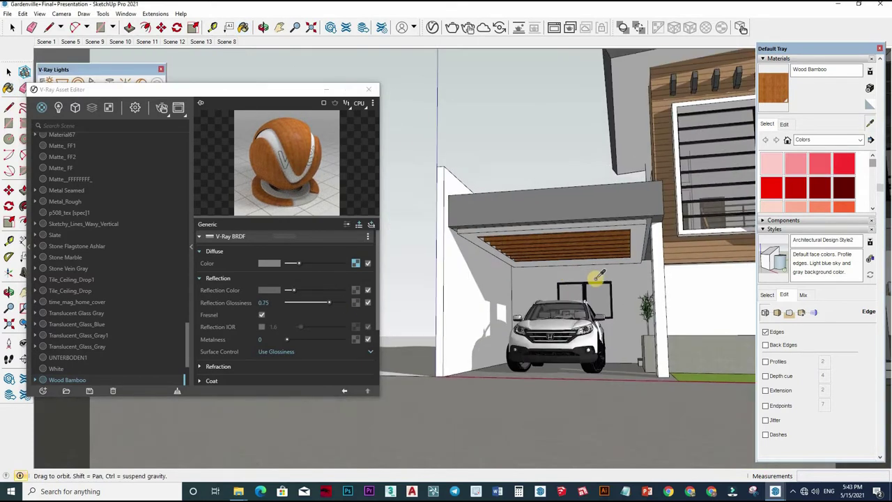
pyautogui.moveTo(619, 318)
pyautogui.mouseDown(button='middle')
pyautogui.moveTo(634, 249)
pyautogui.moveTo(570, 221)
pyautogui.moveTo(516, 223)
pyautogui.mouseUp(button='middle')
pyautogui.press('b')
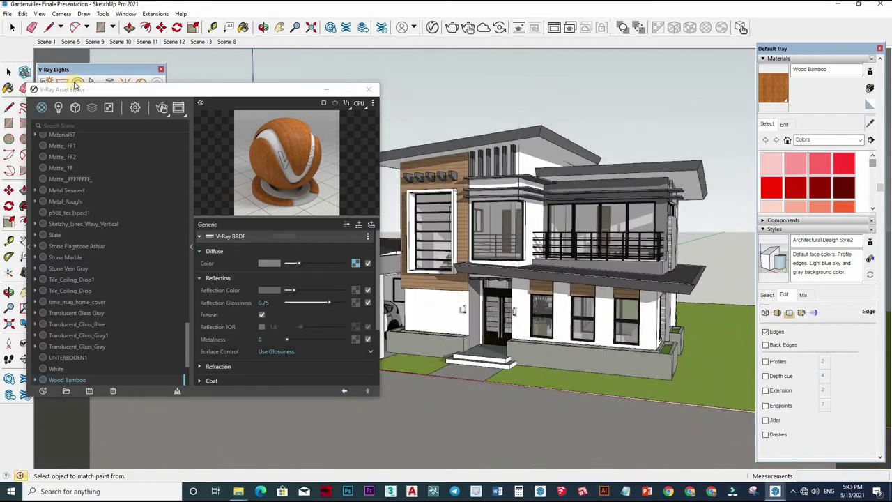
# Step: Render the house in V-Ray and zoom in and out on the Frame Buffer image
pyautogui.click(467, 28)
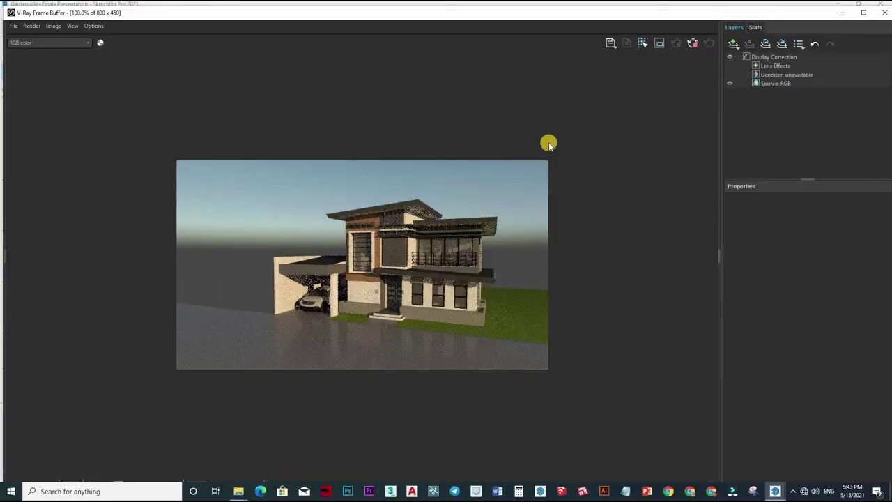
pyautogui.scroll(3, 444, 261)
pyautogui.scroll(-2, 466, 249)
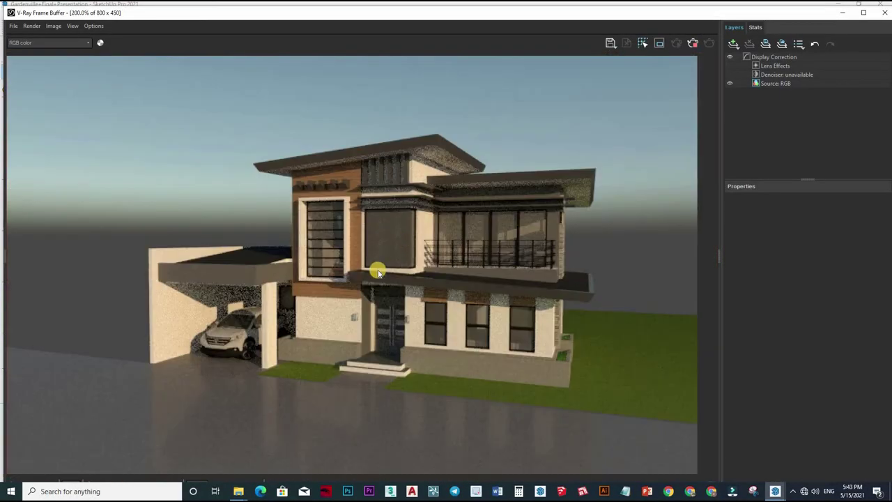
pyautogui.scroll(1, 457, 262)
pyautogui.scroll(-1, 362, 240)
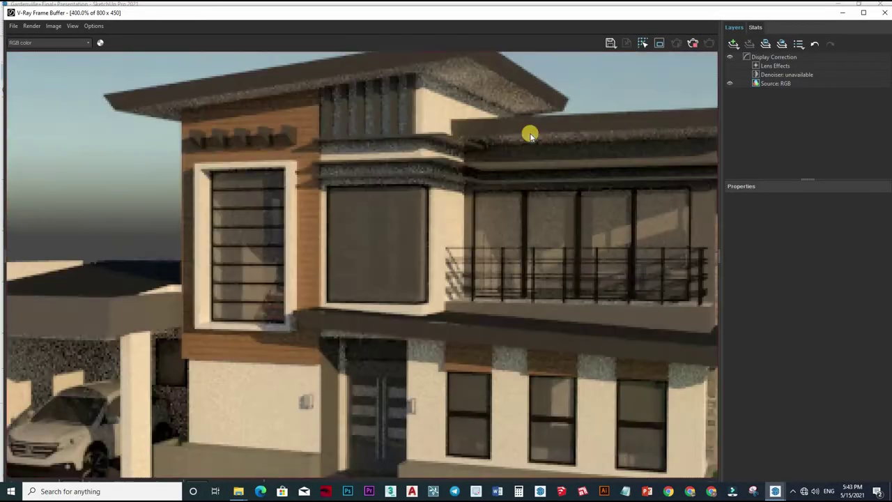
pyautogui.scroll(-2, 530, 131)
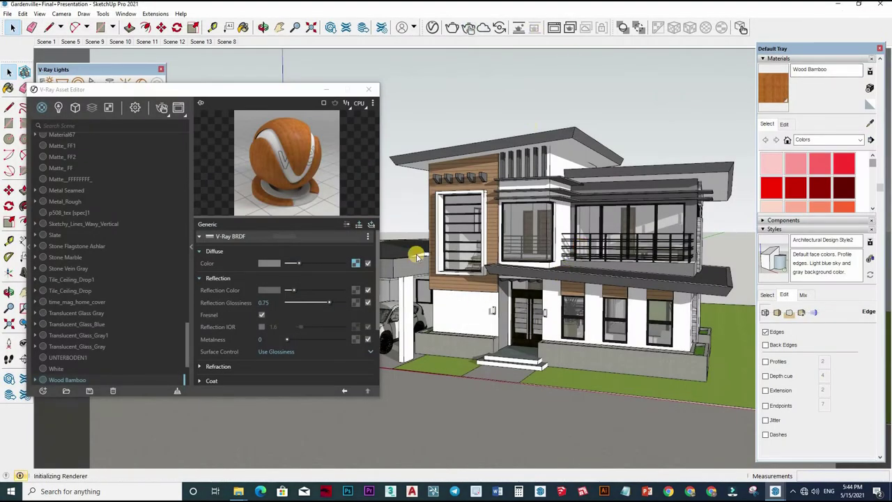
# Step: Sample Translucent Glass Gray from the upper window, raise its Reflective Coat glossiness to 0.9, and select the house
pyautogui.scroll(6, 412, 279)
pyautogui.scroll(-3, 413, 279)
pyautogui.scroll(-1, 387, 245)
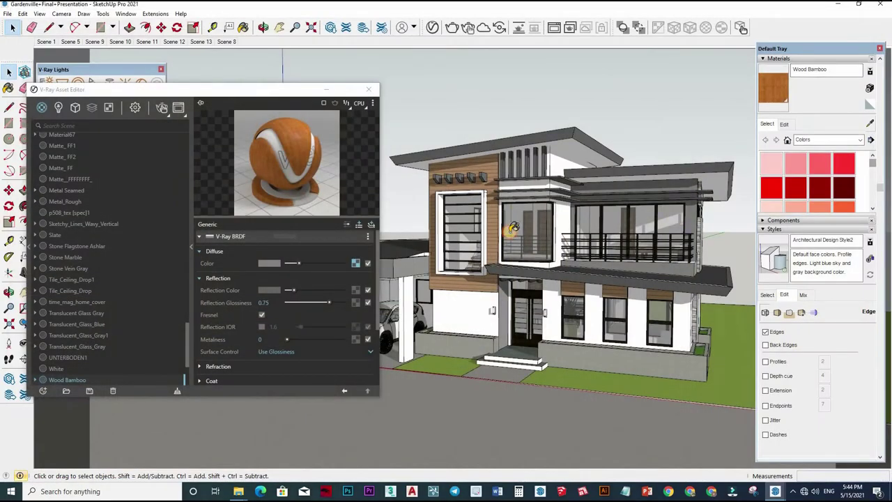
pyautogui.keyDown('alt'); pyautogui.click(512, 226); pyautogui.keyUp('alt')
pyautogui.moveTo(318, 261); pyautogui.dragTo(338, 262)
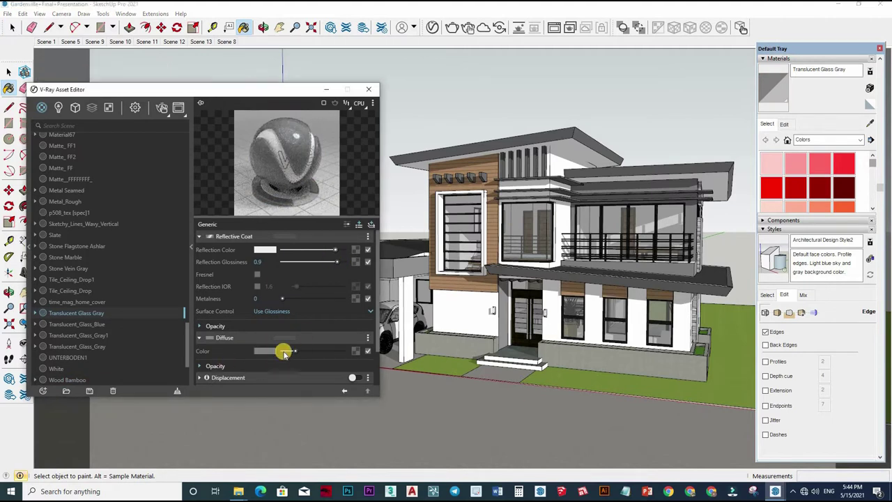
pyautogui.scroll(-2, 293, 349)
pyautogui.scroll(2, 303, 340)
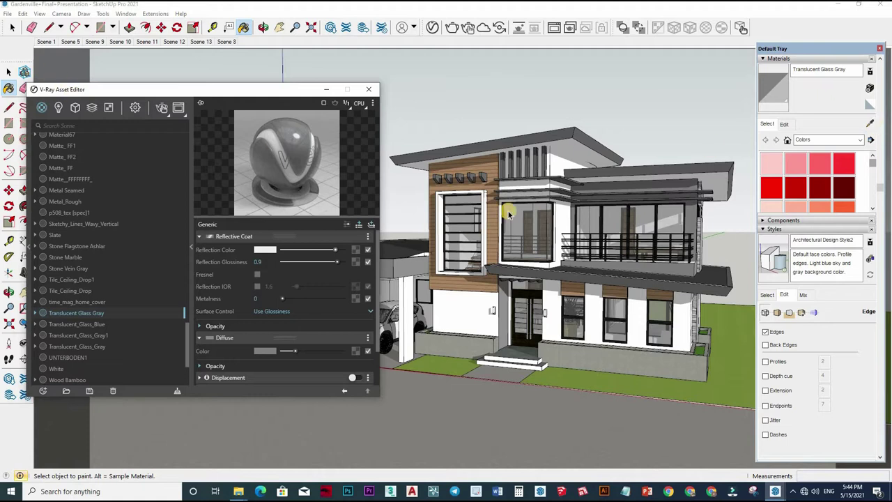
pyautogui.press('space')
pyautogui.click(525, 215)
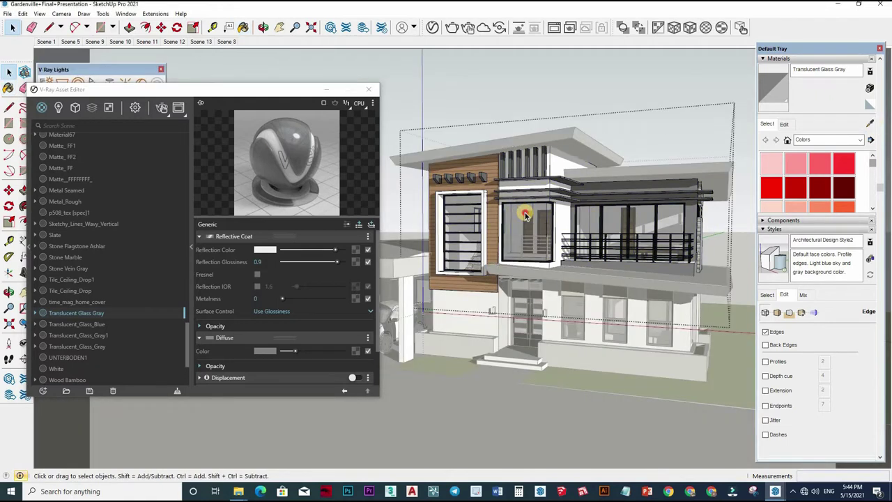
# Step: Enter the house component and upper-floor group and select the upper window's glass face
pyautogui.doubleClick(525, 215)
pyautogui.doubleClick(525, 215)
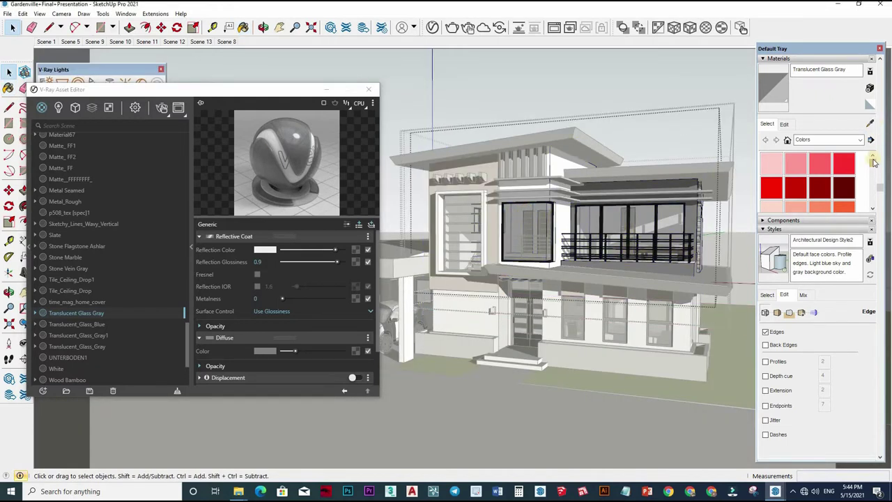
pyautogui.click(525, 215)
pyautogui.scroll(-3, 859, 144)
pyautogui.scroll(-3, 860, 144)
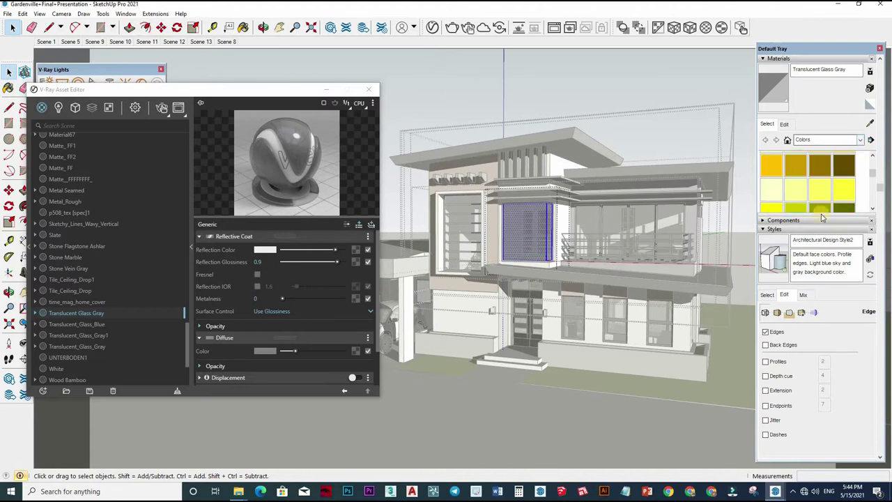
# Step: Paint the window glass Translucent Glass Blue from Glass and Mirrors, then repaint it Translucent Glass Gray
pyautogui.click(860, 140)
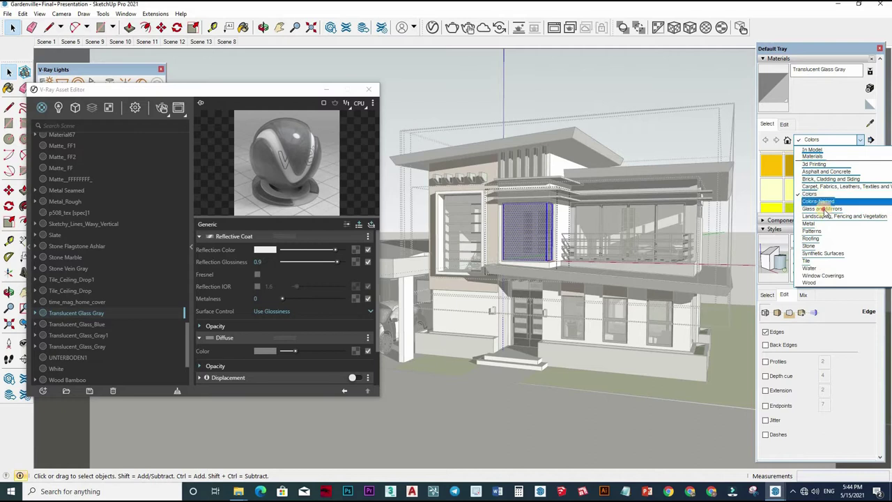
pyautogui.click(823, 208)
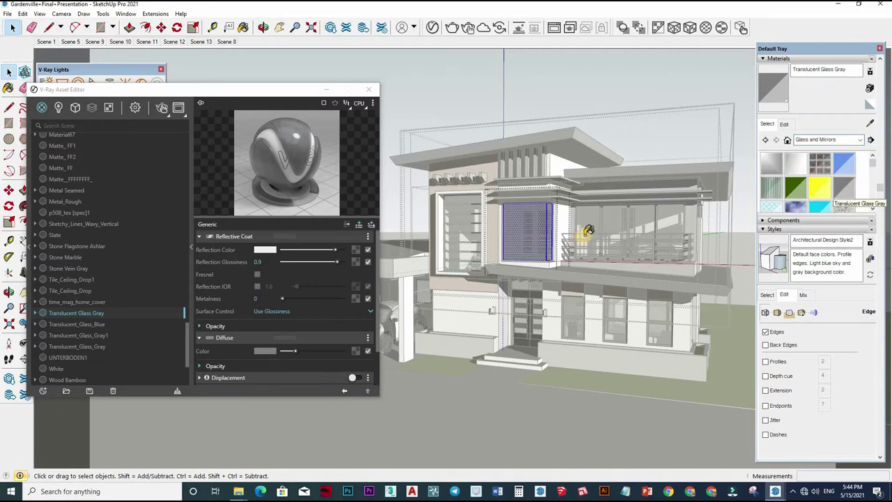
pyautogui.click(843, 187)
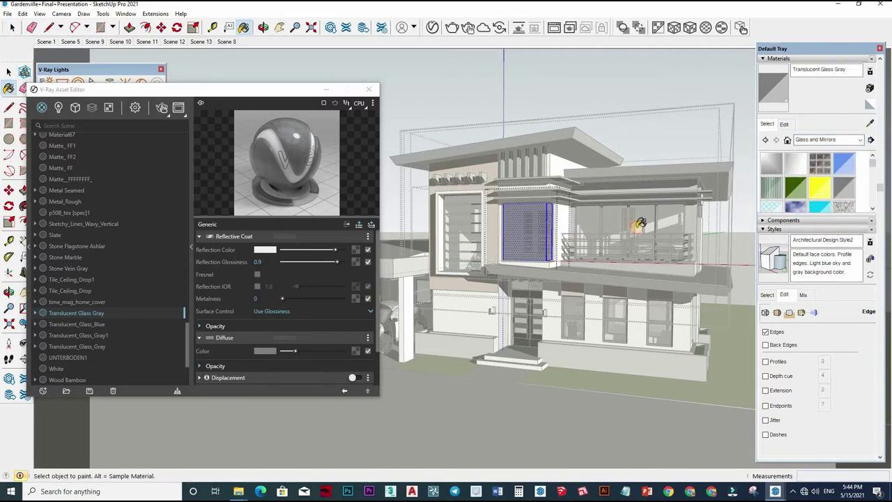
pyautogui.click(541, 241)
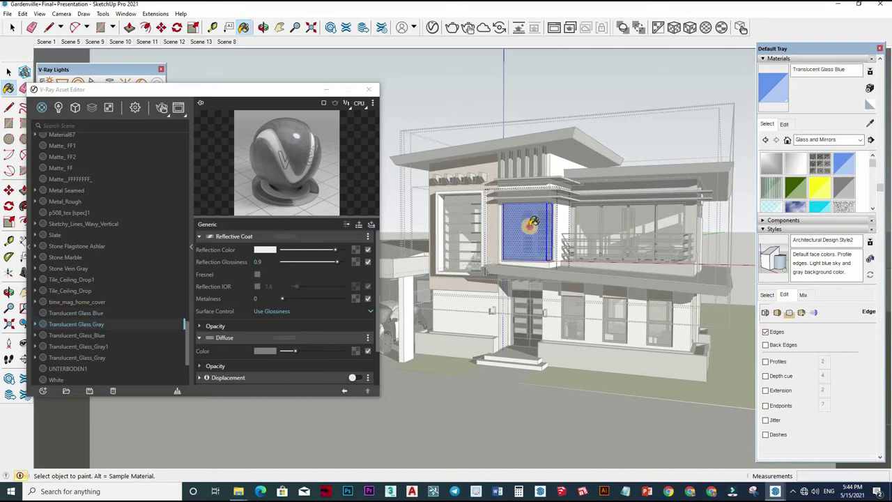
pyautogui.click(543, 235)
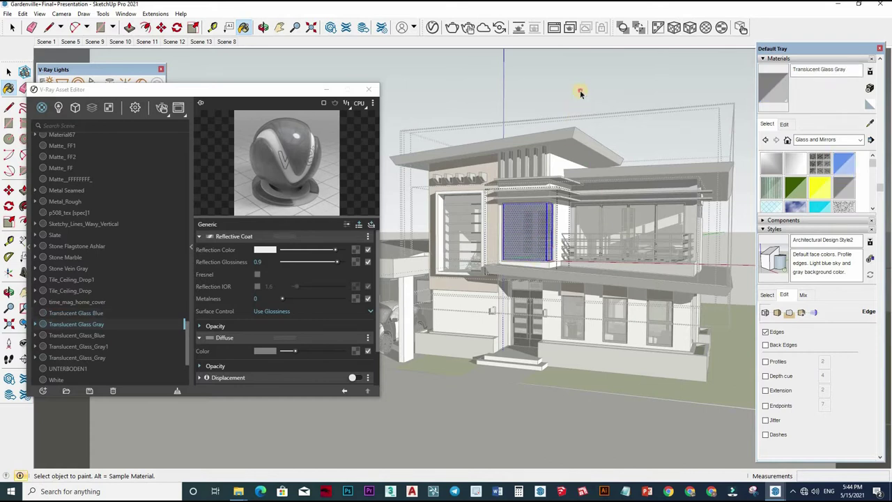
pyautogui.press('space')
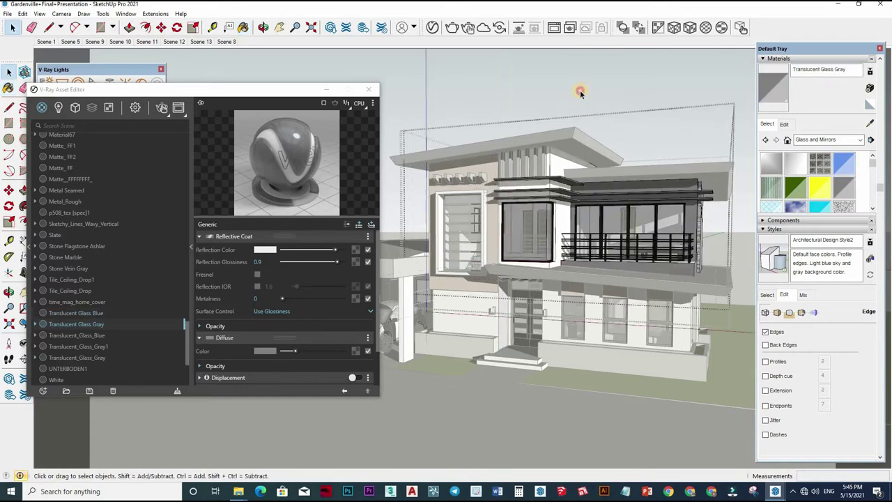
# Step: Close the group, reset the current material to Default, and move the material editor aside
pyautogui.click(870, 125)
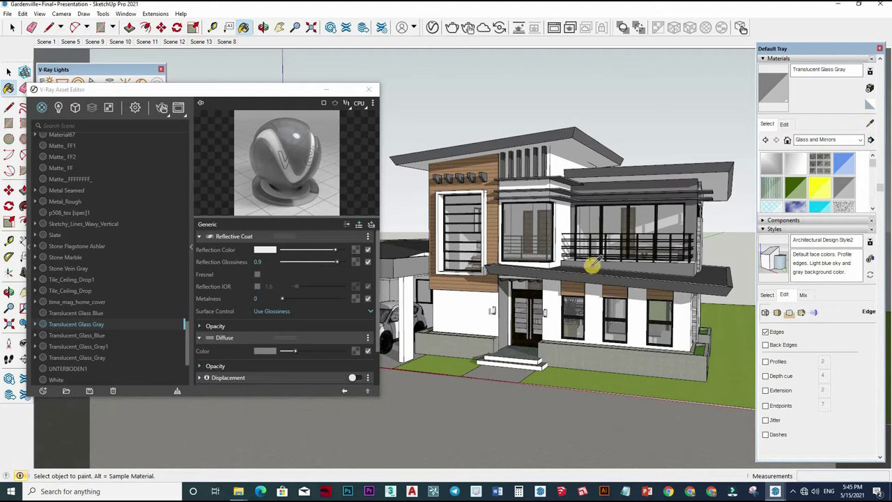
pyautogui.keyDown('alt'); pyautogui.click(613, 260); pyautogui.keyUp('alt')
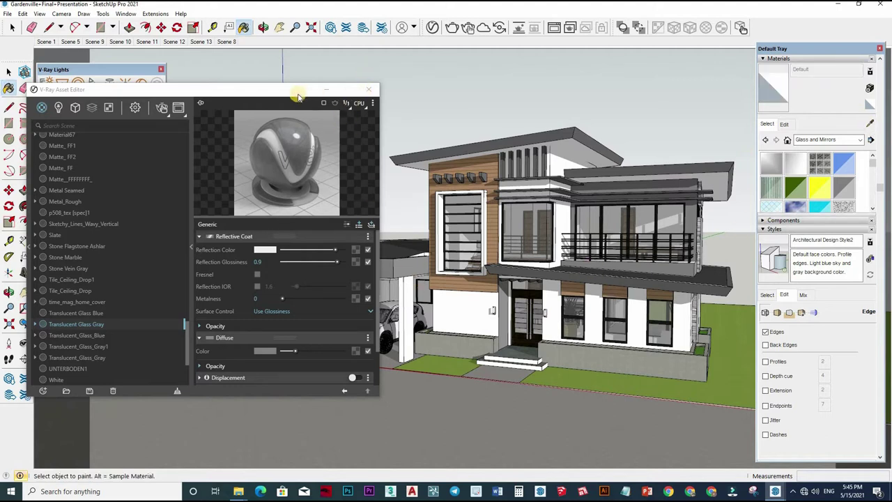
pyautogui.moveTo(352, 87); pyautogui.dragTo(413, 78)
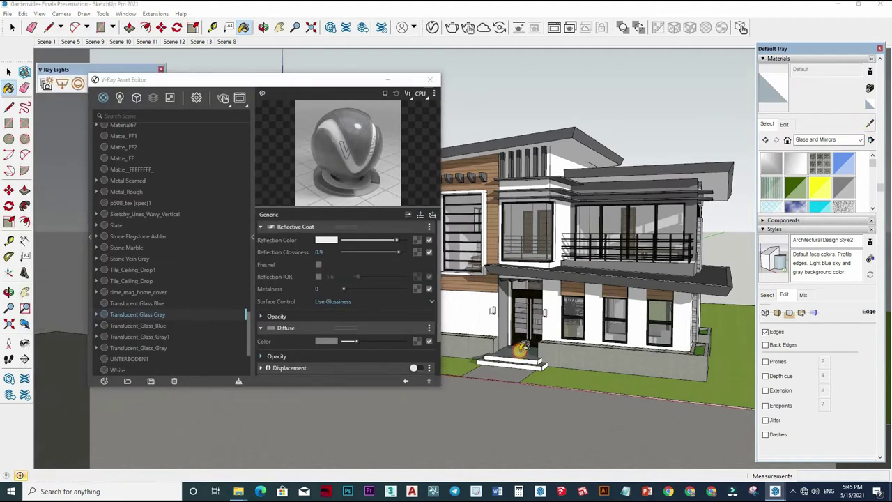
pyautogui.scroll(3, 491, 258)
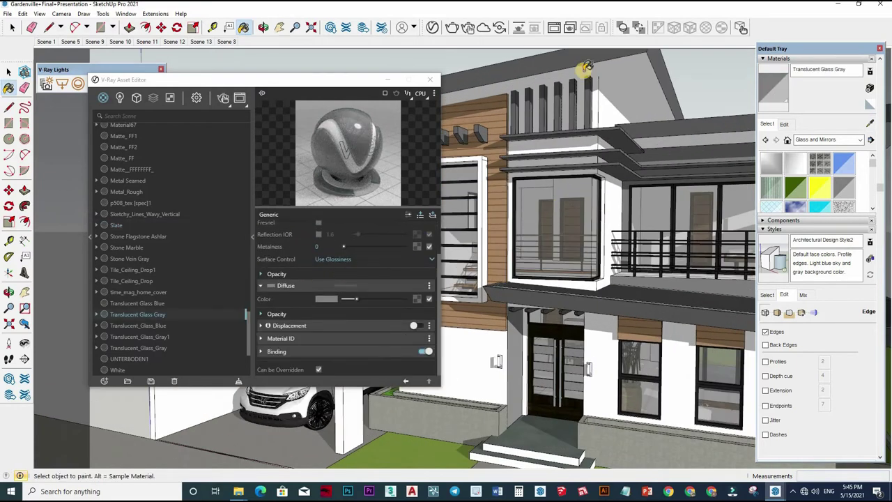
pyautogui.moveTo(591, 332); pyautogui.dragTo(557, 298, button='middle')
pyautogui.press('space')
pyautogui.scroll(5, 557, 298)
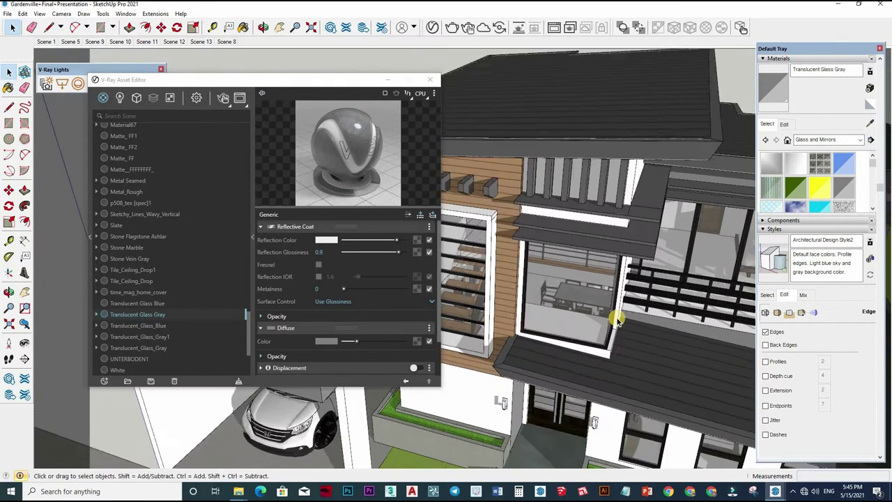
pyautogui.scroll(5, 617, 313)
pyautogui.keyDown('shift'); pyautogui.moveTo(643, 269); pyautogui.dragTo(612, 265, button='middle'); pyautogui.keyUp('shift')
pyautogui.scroll(-5, 613, 266)
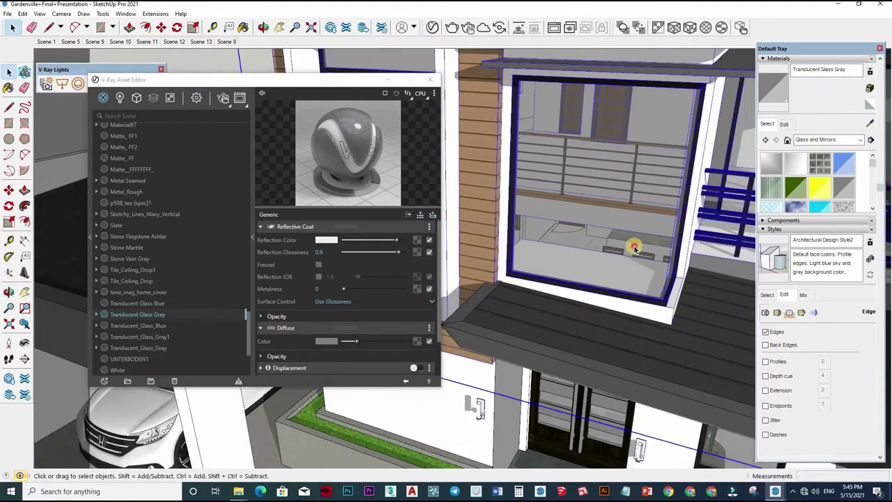
pyautogui.scroll(3, 632, 245)
pyautogui.click(644, 268)
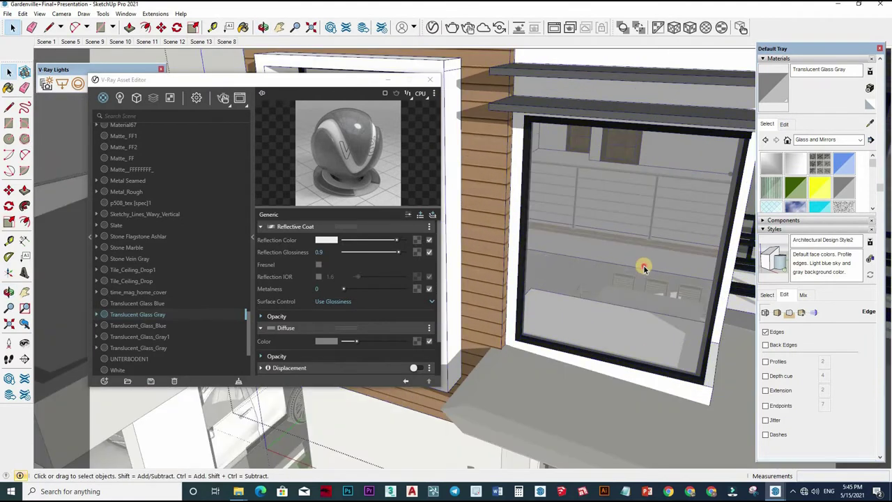
pyautogui.doubleClick(660, 281)
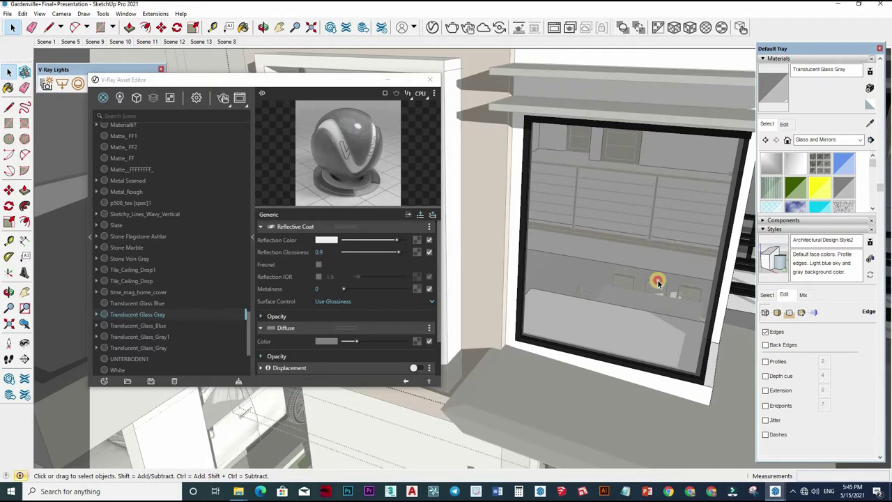
pyautogui.click(657, 281)
pyautogui.doubleClick(657, 282)
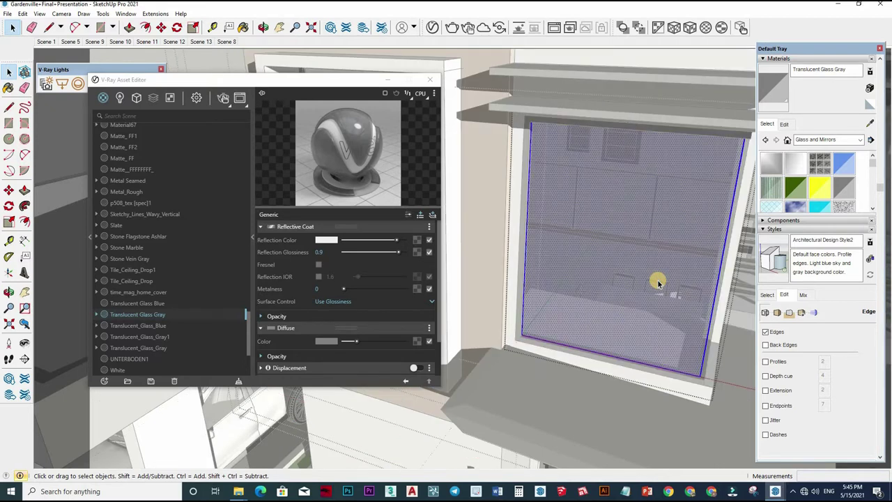
pyautogui.moveTo(673, 350)
pyautogui.mouseDown(button='middle')
pyautogui.moveTo(681, 363)
pyautogui.moveTo(641, 342)
pyautogui.moveTo(636, 356)
pyautogui.mouseUp(button='middle')
pyautogui.click(681, 353)
pyautogui.press('r')
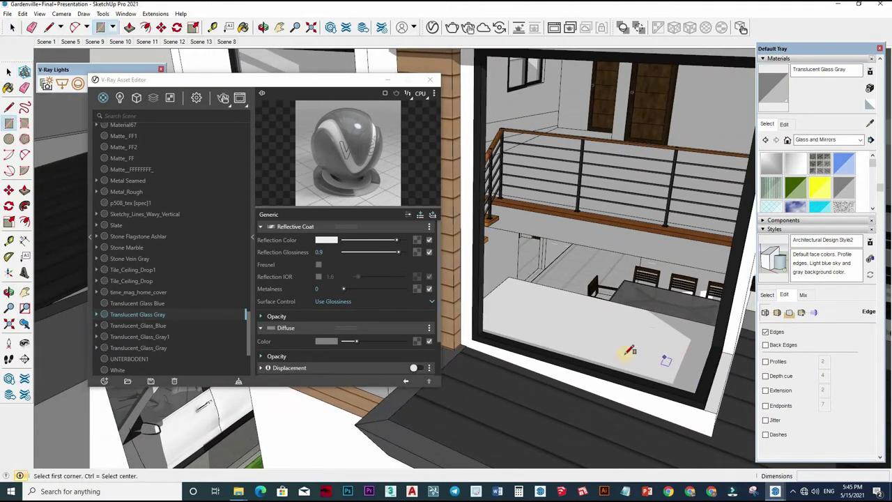
pyautogui.moveTo(632, 309); pyautogui.dragTo(645, 329, button='middle')
pyautogui.scroll(3, 655, 331)
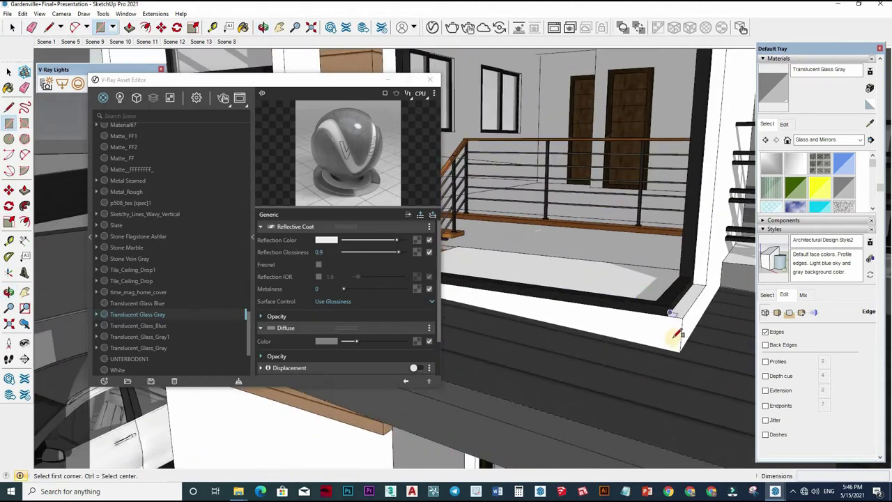
pyautogui.scroll(2, 672, 331)
pyautogui.moveTo(671, 331)
pyautogui.mouseDown(button='middle')
pyautogui.moveTo(711, 342)
pyautogui.moveTo(590, 309)
pyautogui.moveTo(578, 358)
pyautogui.mouseUp(button='middle')
pyautogui.scroll(-2, 701, 349)
pyautogui.press('t')
pyautogui.click(692, 293)
pyautogui.scroll(2, 578, 358)
pyautogui.scroll(2, 642, 343)
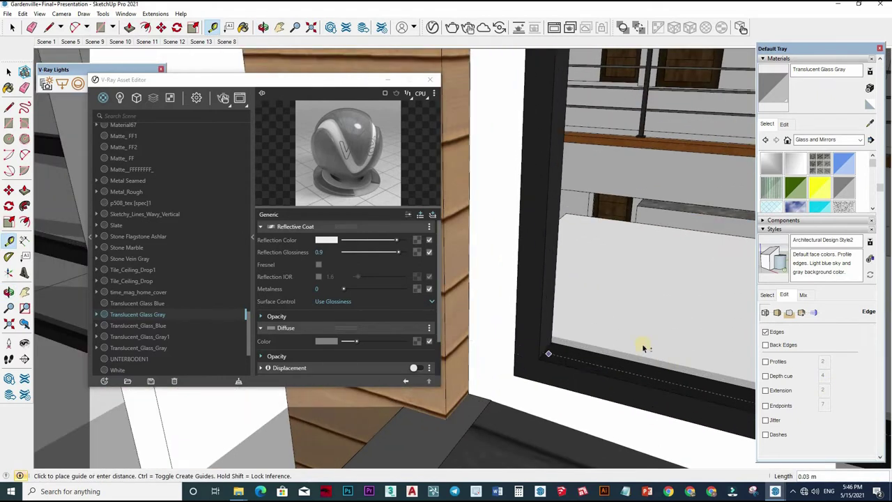
pyautogui.scroll(-2, 642, 343)
pyautogui.moveTo(591, 310); pyautogui.dragTo(706, 372, button='middle')
pyautogui.press('space')
pyautogui.press('r')
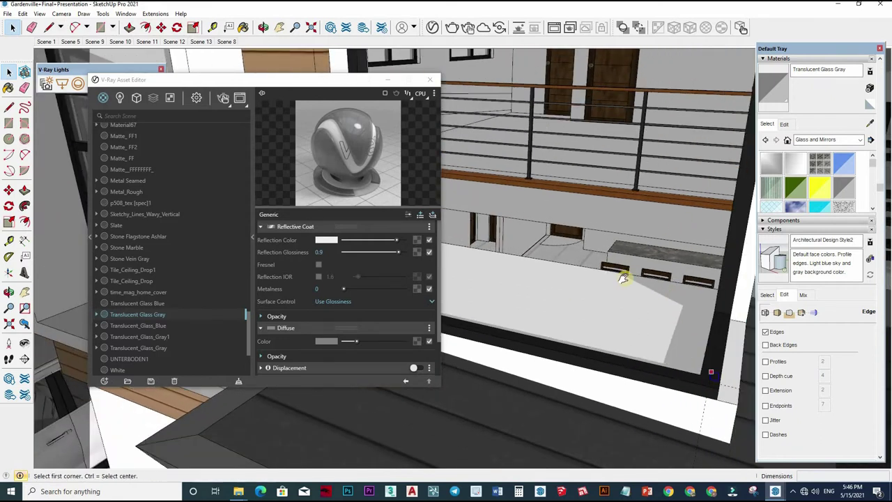
pyautogui.click(623, 277)
pyautogui.moveTo(555, 284); pyautogui.dragTo(551, 265, button='middle')
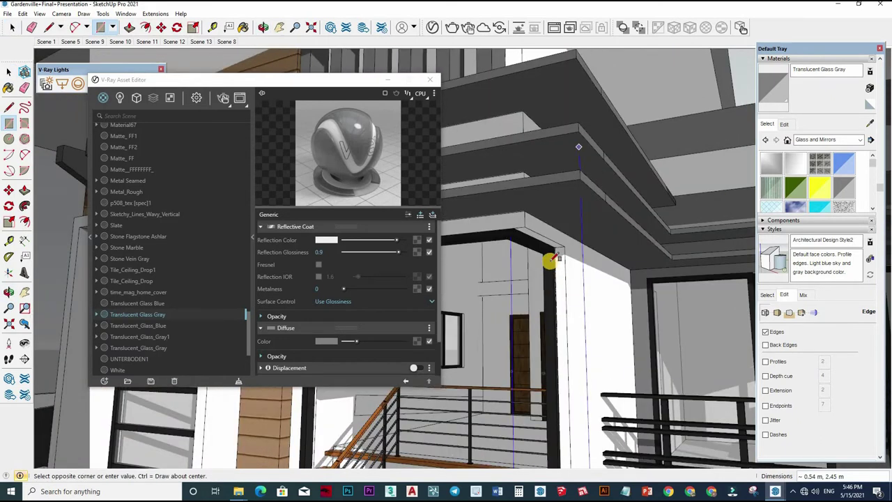
pyautogui.scroll(2, 553, 260)
pyautogui.scroll(2, 561, 261)
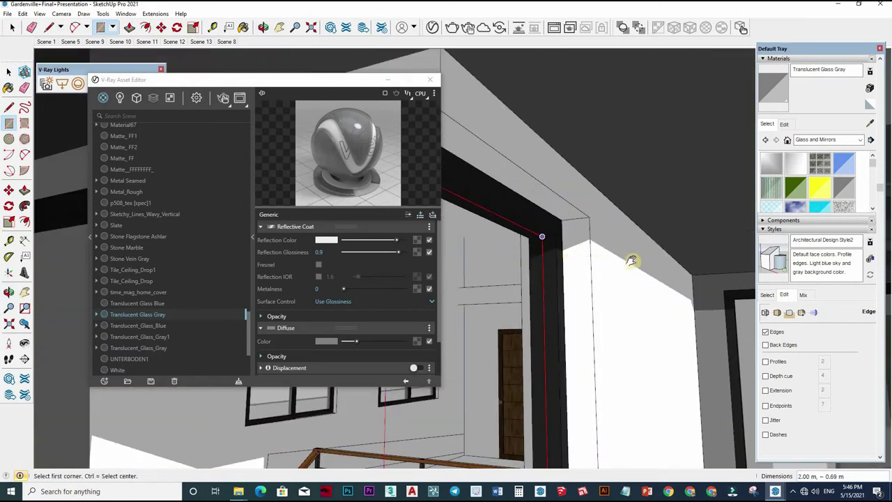
pyautogui.moveTo(631, 261)
pyautogui.mouseDown(button='middle')
pyautogui.moveTo(600, 230)
pyautogui.moveTo(627, 288)
pyautogui.moveTo(344, 182)
pyautogui.moveTo(607, 258)
pyautogui.moveTo(556, 248)
pyautogui.moveTo(537, 256)
pyautogui.mouseUp(button='middle')
pyautogui.click(627, 289)
pyautogui.scroll(3, 535, 247)
pyautogui.press('Escape')
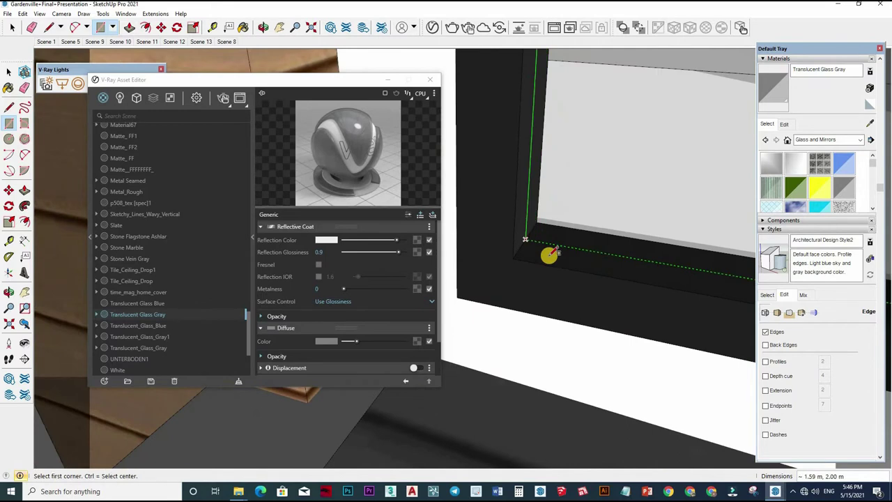
pyautogui.press('space')
pyautogui.scroll(-6, 551, 209)
pyautogui.scroll(-5, 543, 161)
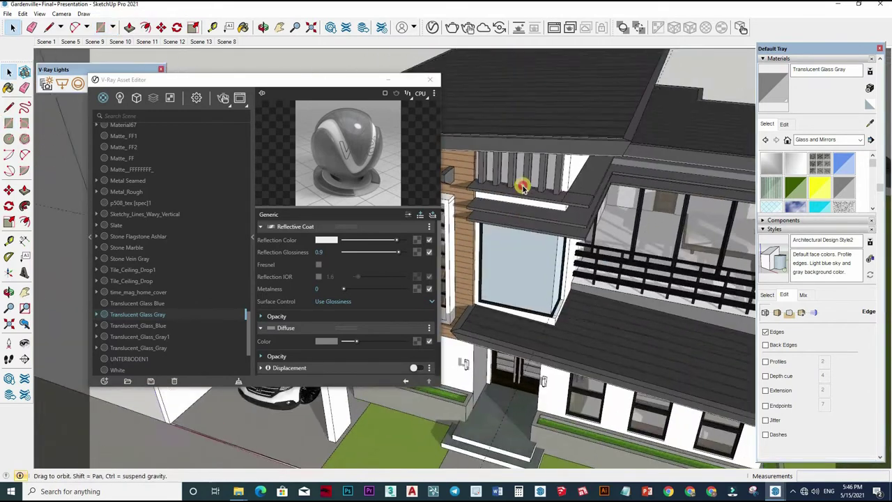
pyautogui.scroll(10, 521, 209)
# Step: Turn the glass corner panel into a group
pyautogui.click(529, 265)
pyautogui.rightClick(537, 279)
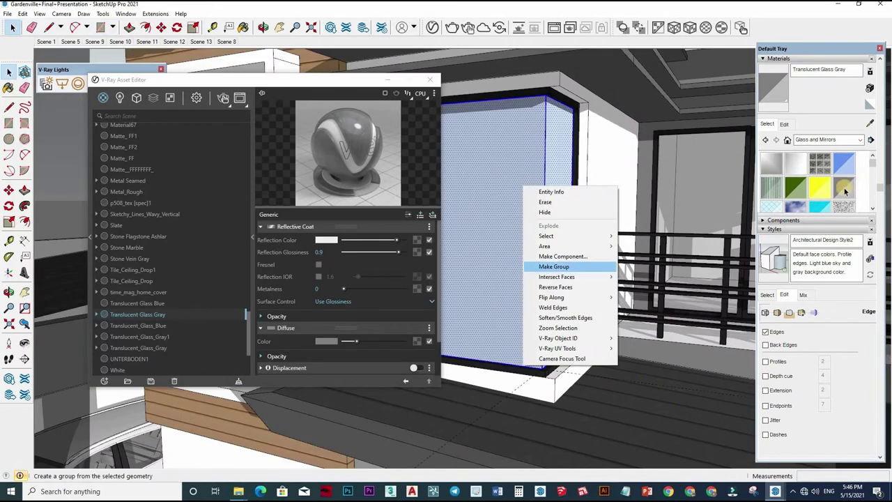
pyautogui.click(563, 270)
pyautogui.press('b')
pyautogui.scroll(-4, 590, 261)
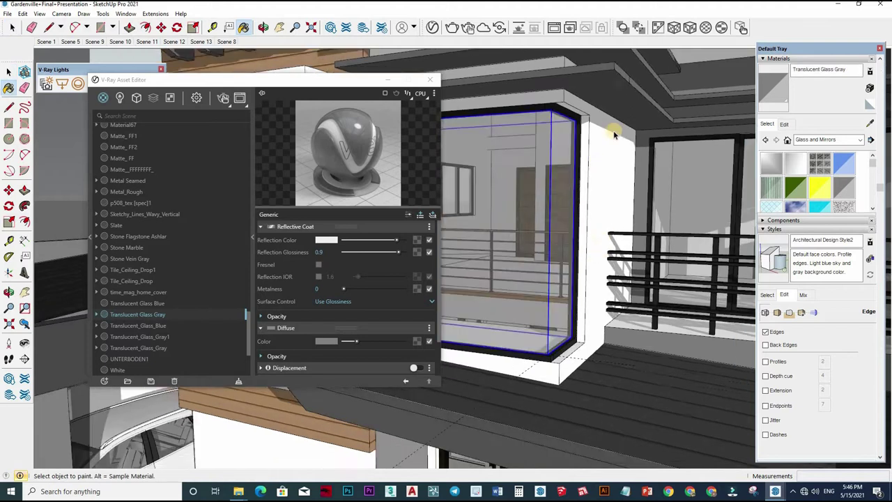
pyautogui.press('space')
pyautogui.scroll(-4, 591, 261)
# Step: Paint the upper window glass Translucent Glass Blue, repaint it Translucent Glass Gray, and return to the whole-house scene
pyautogui.press('b')
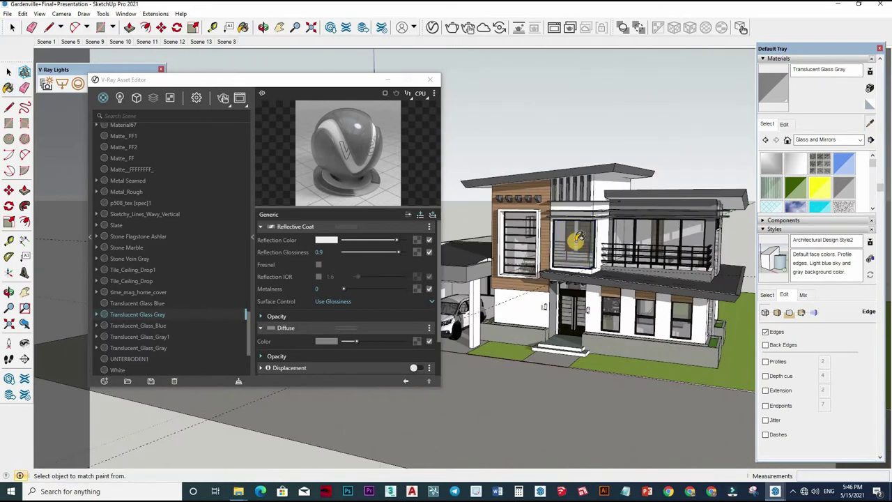
pyautogui.keyDown('alt'); pyautogui.click(632, 281); pyautogui.keyUp('alt')
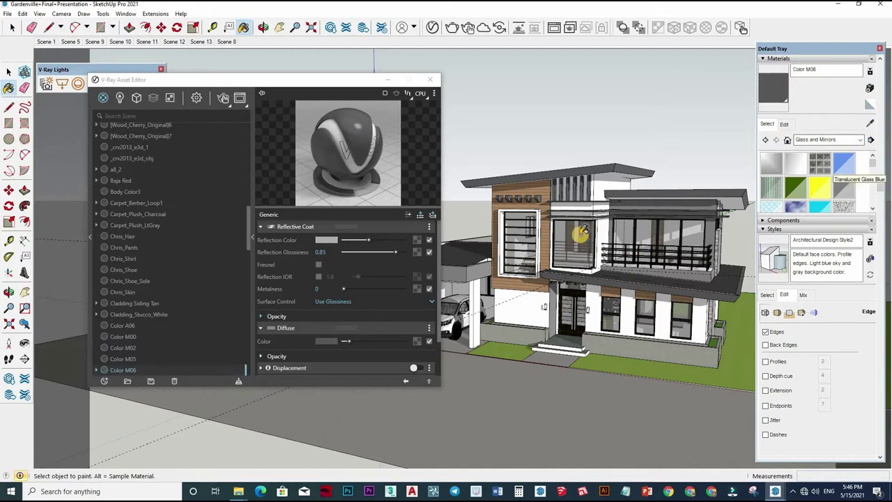
pyautogui.click(844, 163)
pyautogui.click(571, 236)
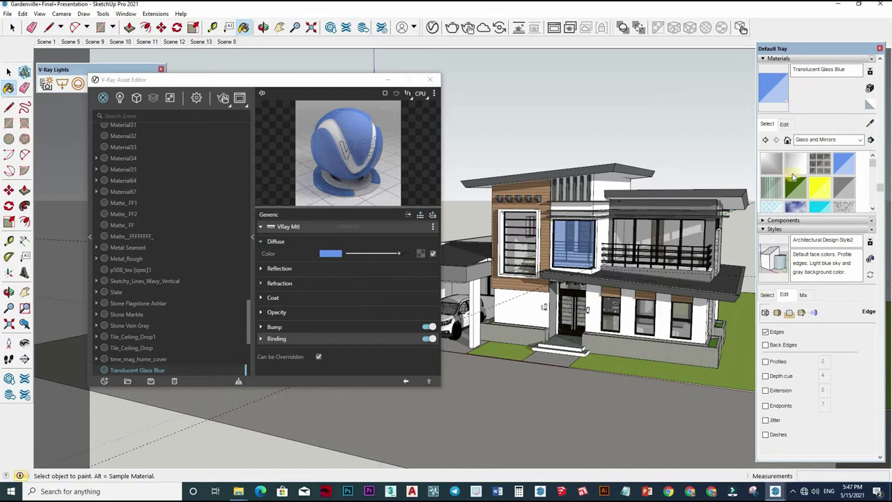
pyautogui.click(842, 190)
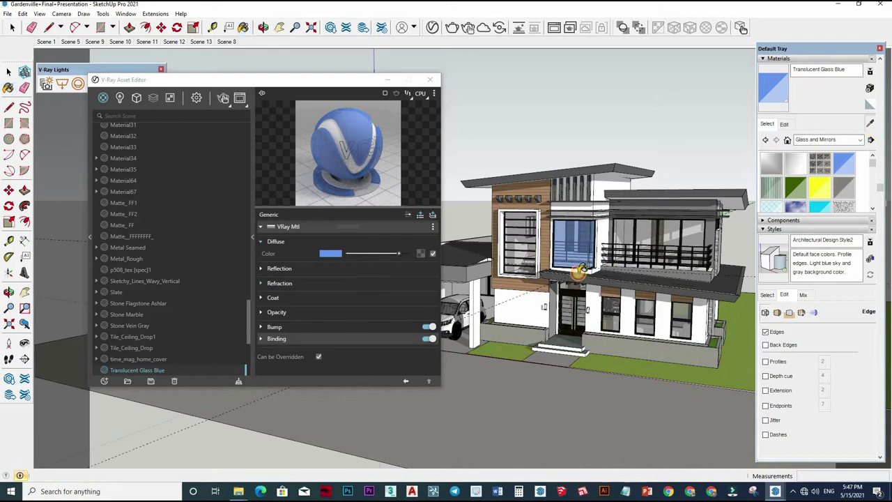
pyautogui.scroll(3, 580, 271)
pyautogui.click(519, 249)
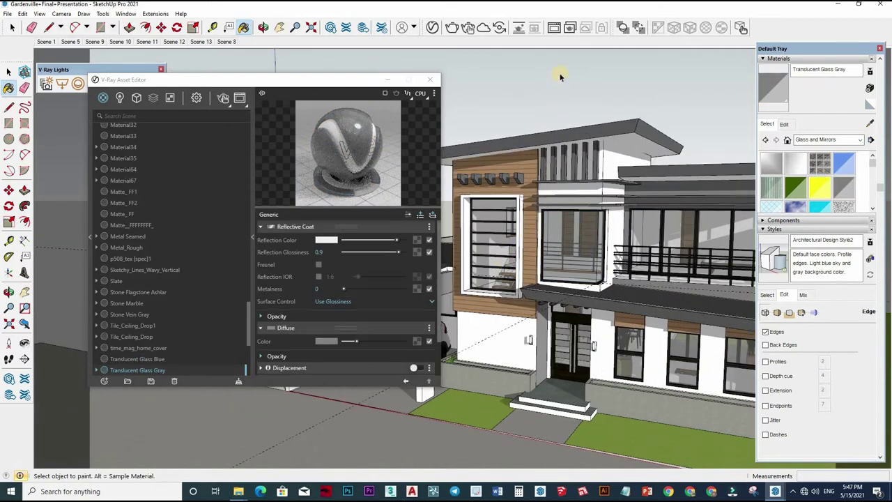
pyautogui.press('space')
pyautogui.click(173, 42)
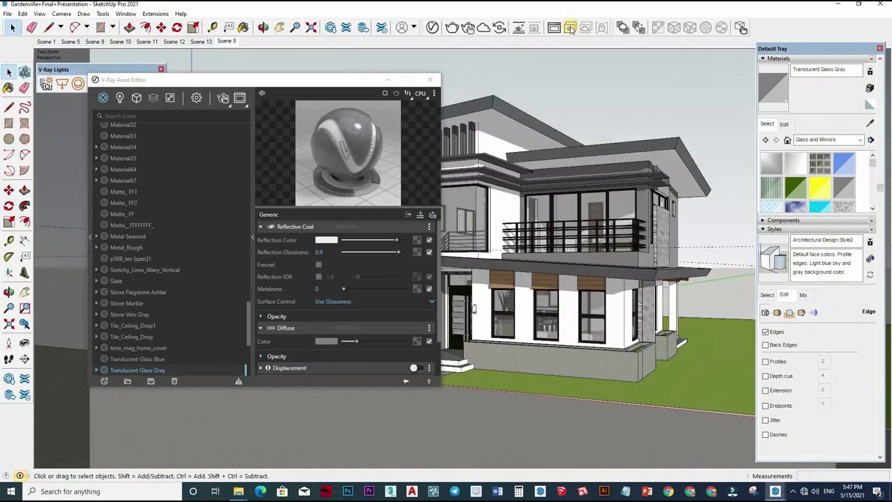
# Step: Render the house, zoom and pan the Frame Buffer image, and re-render to check the gray glass
pyautogui.click(471, 29)
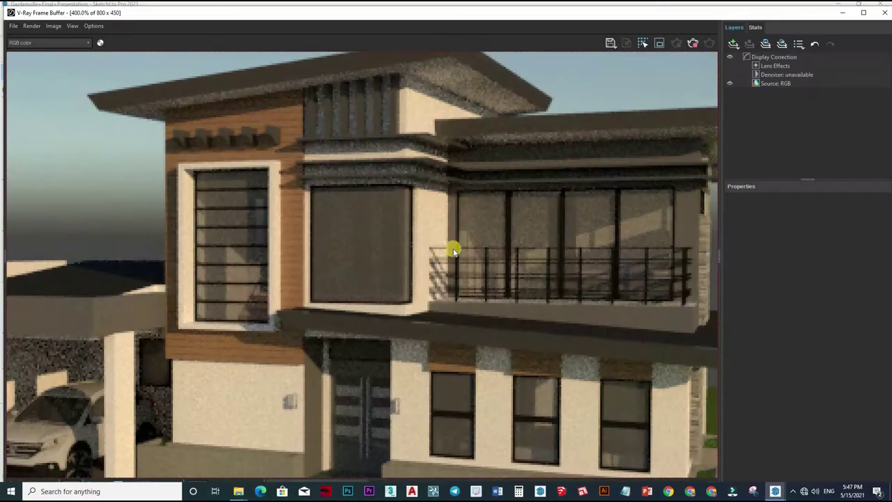
pyautogui.scroll(-3, 357, 310)
pyautogui.scroll(2, 394, 254)
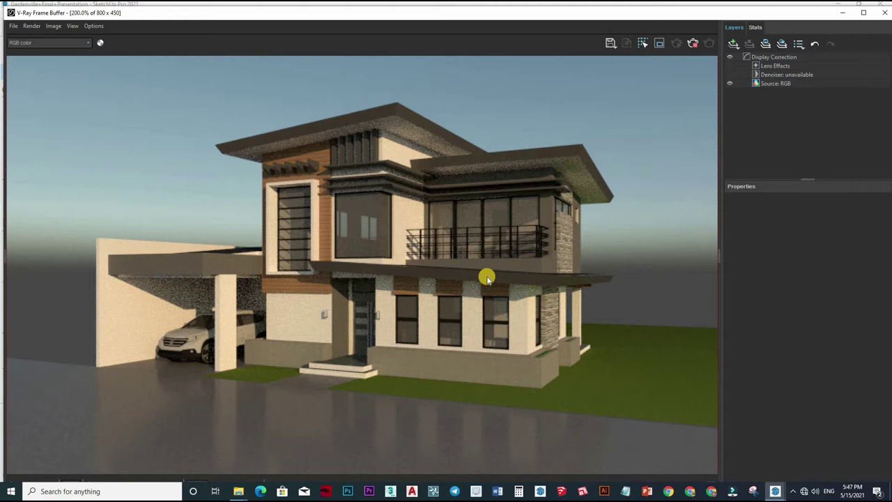
pyautogui.moveTo(391, 322); pyautogui.dragTo(383, 334, button='middle')
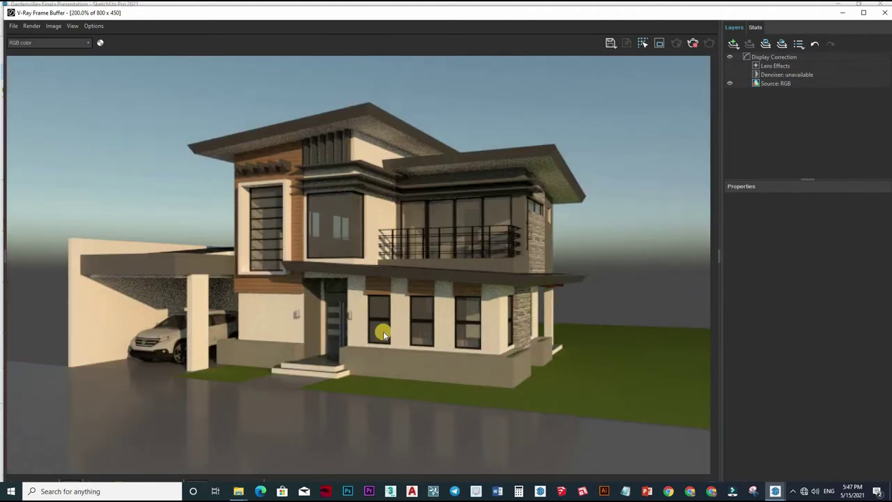
pyautogui.click(693, 43)
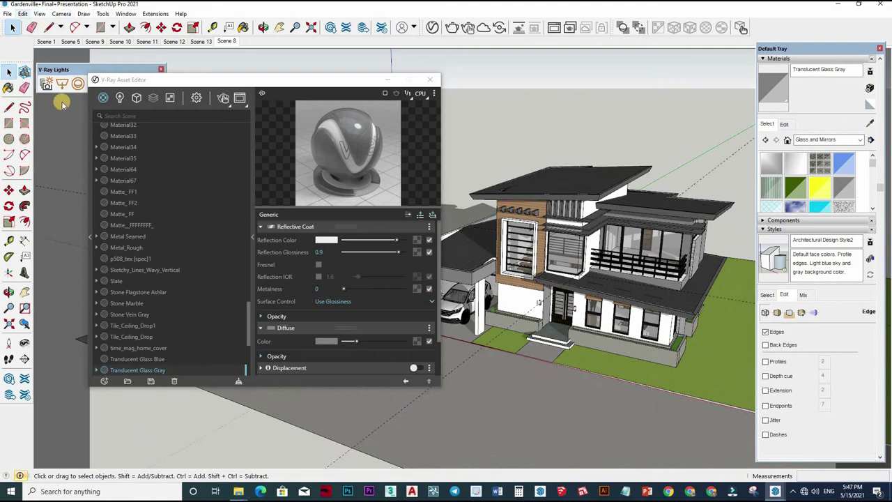
# Step: Rotate the new V-Ray Dome Light by 45°
pyautogui.scroll(5, 602, 324)
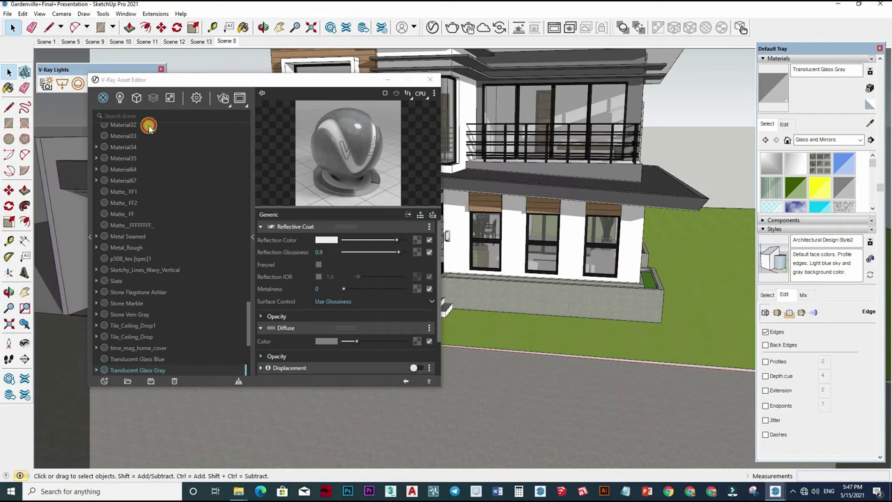
pyautogui.moveTo(149, 125); pyautogui.dragTo(146, 127)
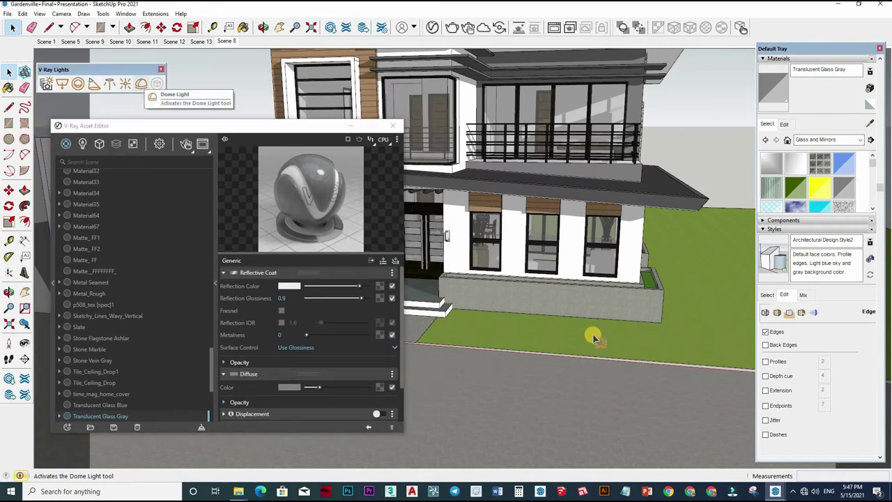
pyautogui.moveTo(593, 337); pyautogui.dragTo(584, 347, button='middle')
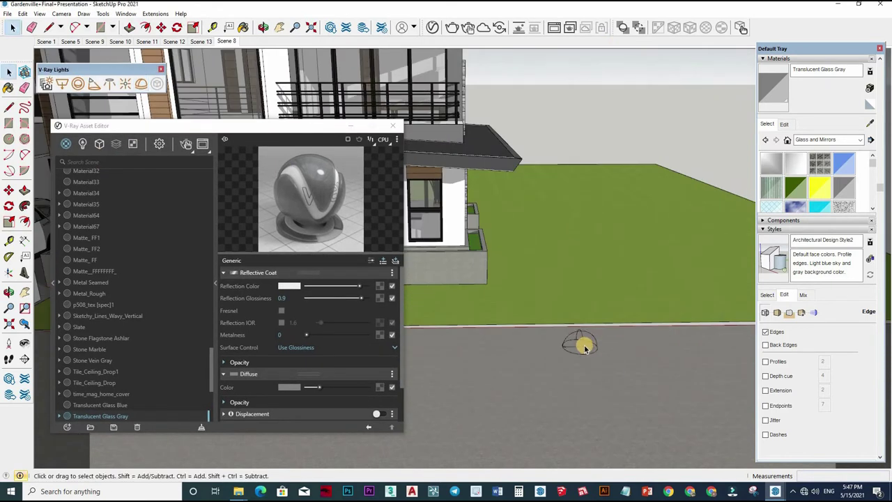
pyautogui.press('q')
pyautogui.click(669, 342)
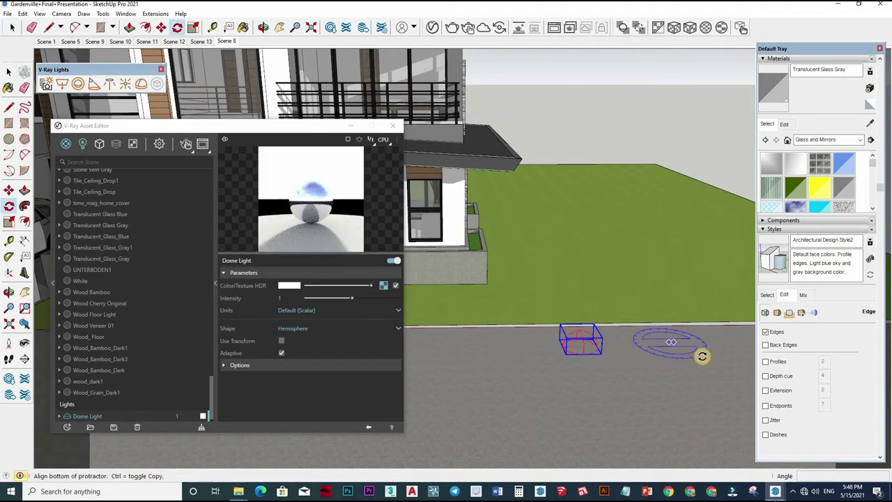
pyautogui.click(704, 342)
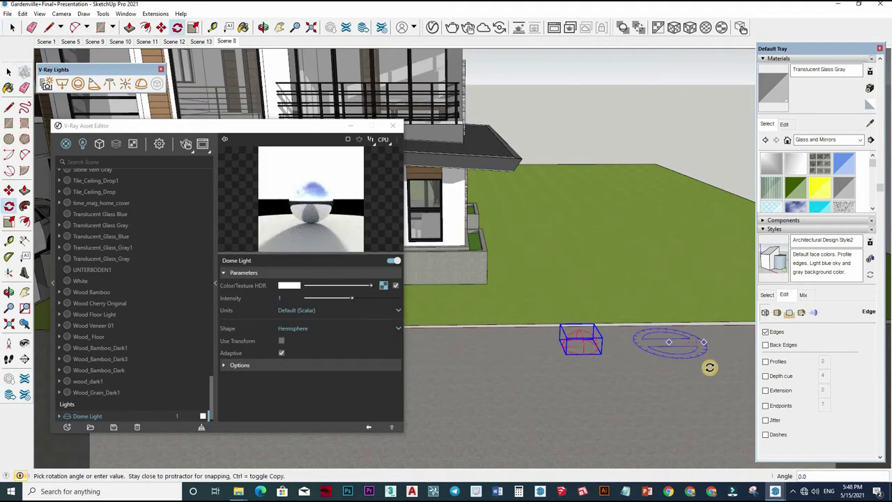
pyautogui.click(634, 356)
# Step: Move the dome light onto the road in front of the house and open its texture map settings
pyautogui.press('m')
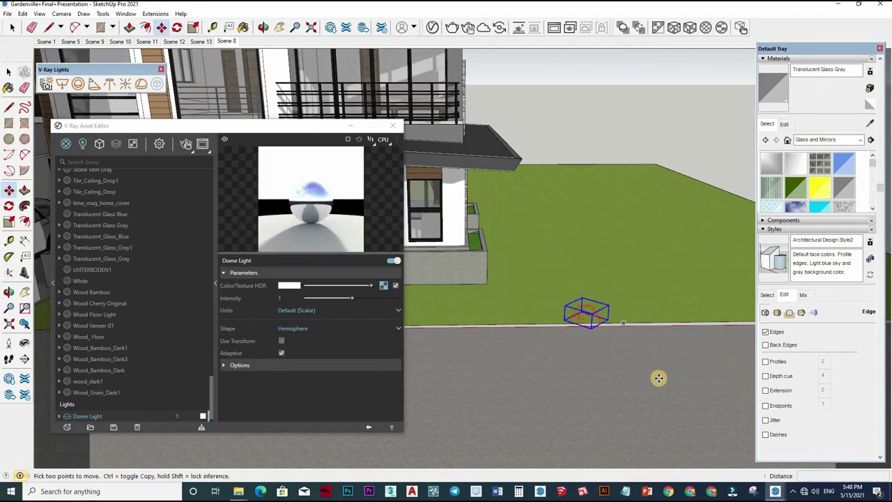
pyautogui.moveTo(609, 350)
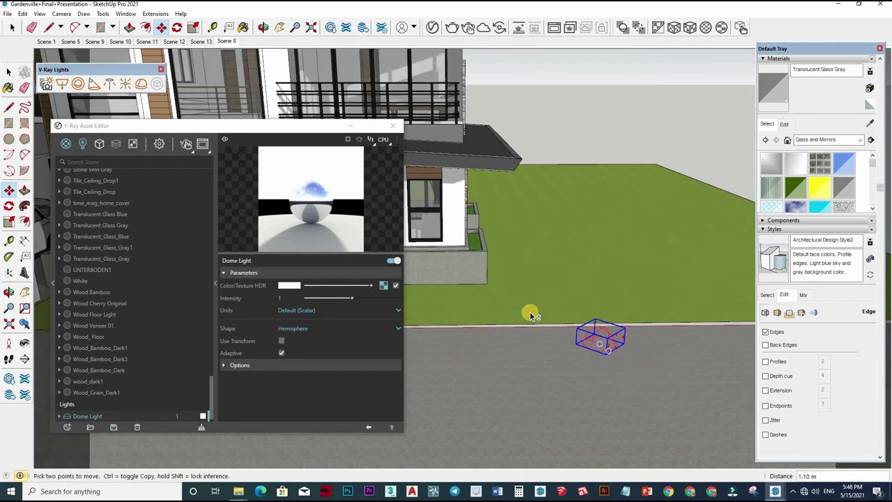
pyautogui.press('space')
pyautogui.scroll(-3, 688, 322)
pyautogui.scroll(2, 671, 298)
pyautogui.click(673, 299)
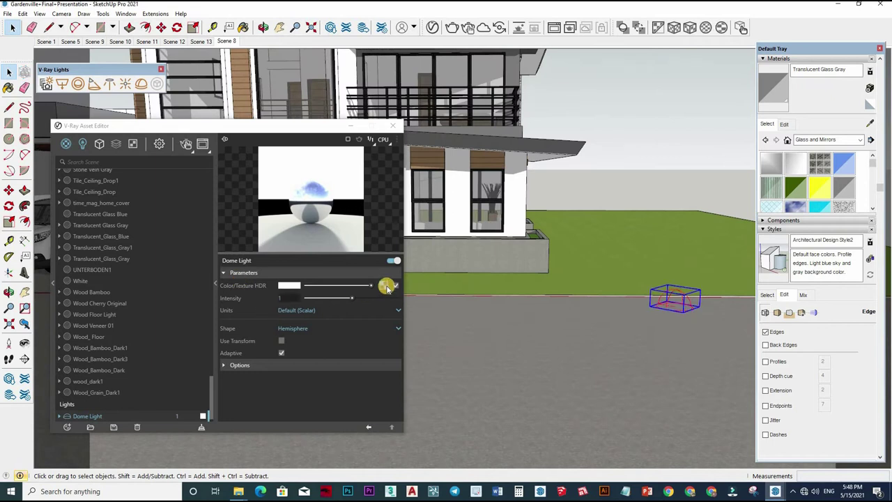
pyautogui.click(236, 261)
# Step: Load the VizPeople HDR sky as the dome light's bitmap texture
pyautogui.click(82, 143)
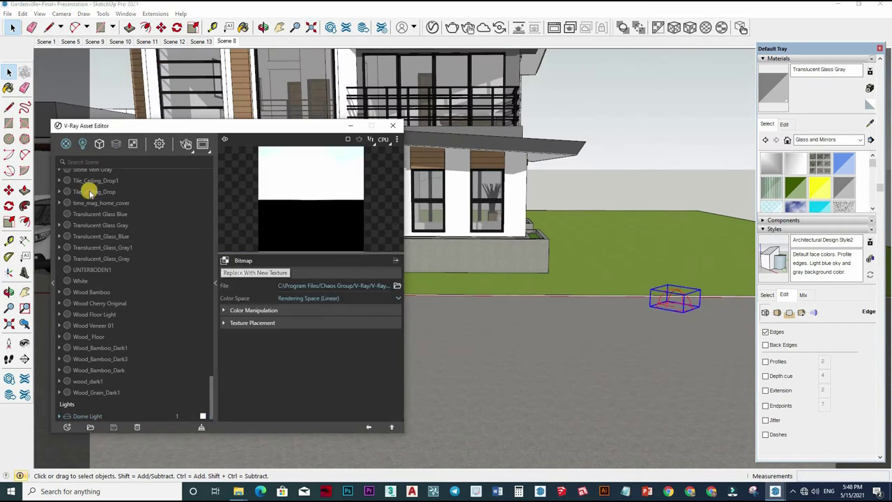
pyautogui.click(338, 258)
pyautogui.click(229, 255)
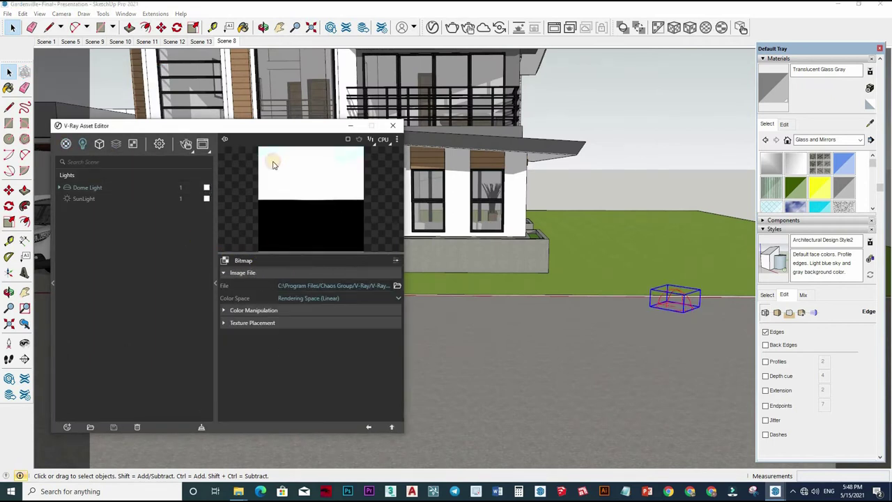
pyautogui.click(225, 261)
pyautogui.click(246, 265)
pyautogui.click(218, 268)
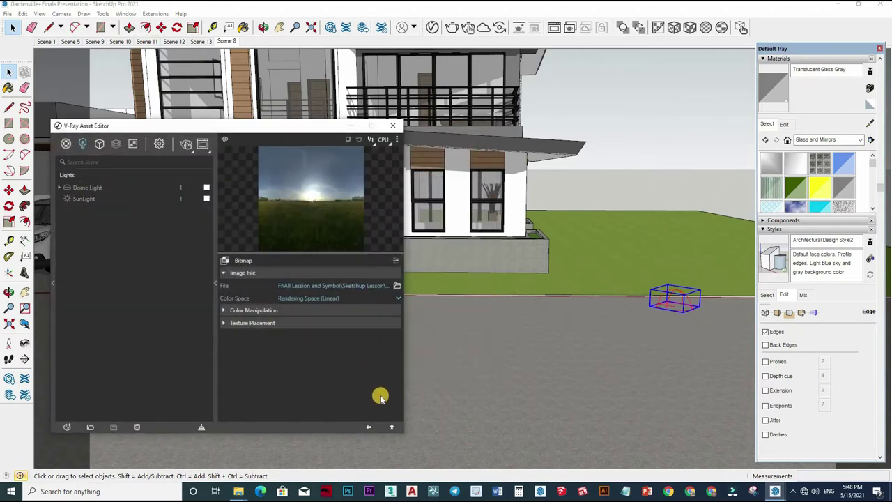
pyautogui.click(265, 364)
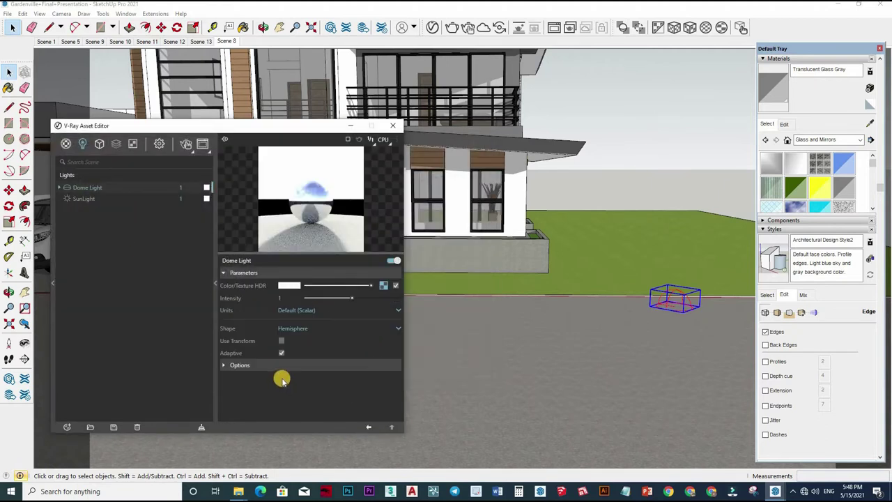
# Step: Set the dome light shape to Sphere and its intensity to 5
pyautogui.click(342, 333)
pyautogui.click(342, 333)
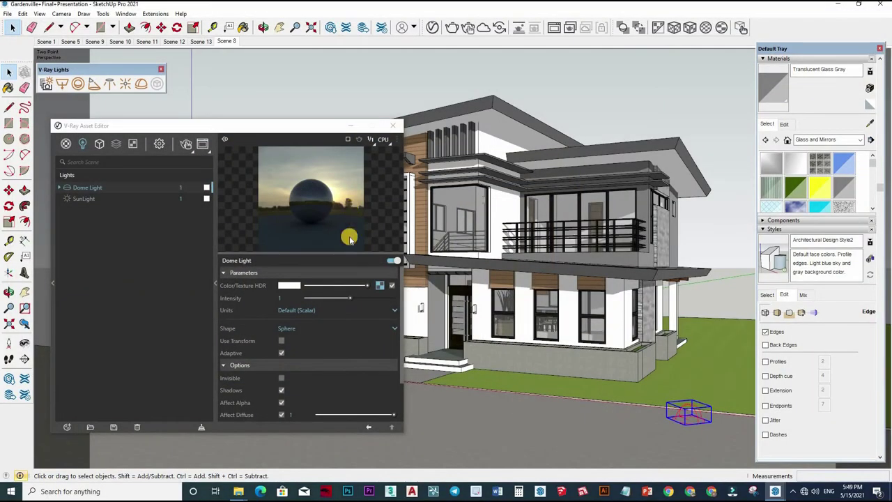
pyautogui.doubleClick(272, 297)
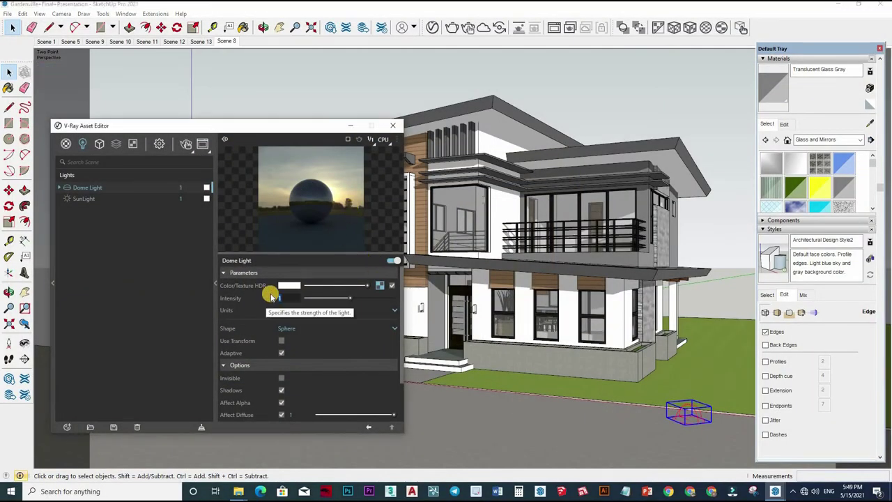
pyautogui.write('5')
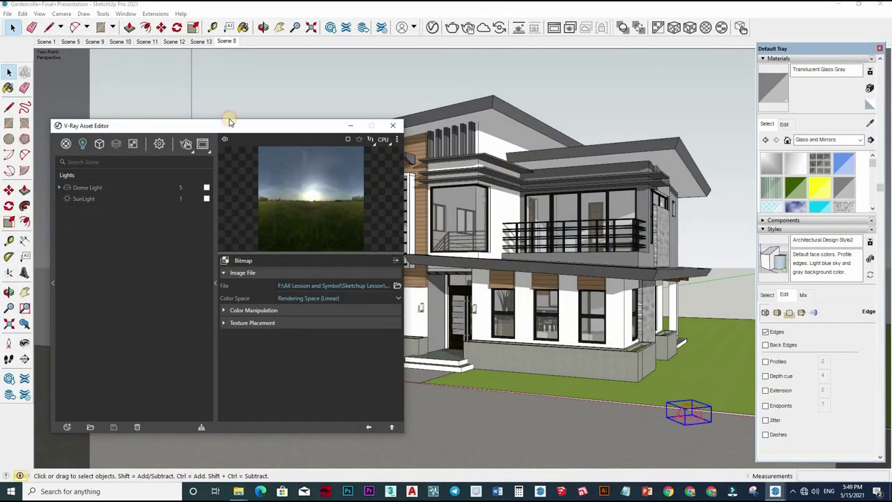
# Step: Load the 087-free-hdri-skies-com HDR from villa 2's map/Apply folder into the dome light
pyautogui.click(232, 175)
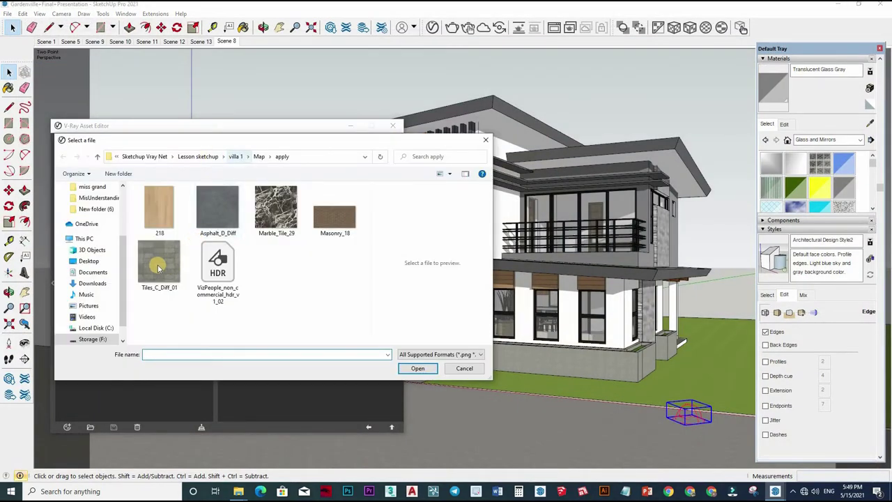
pyautogui.click(198, 156)
pyautogui.press('Return')
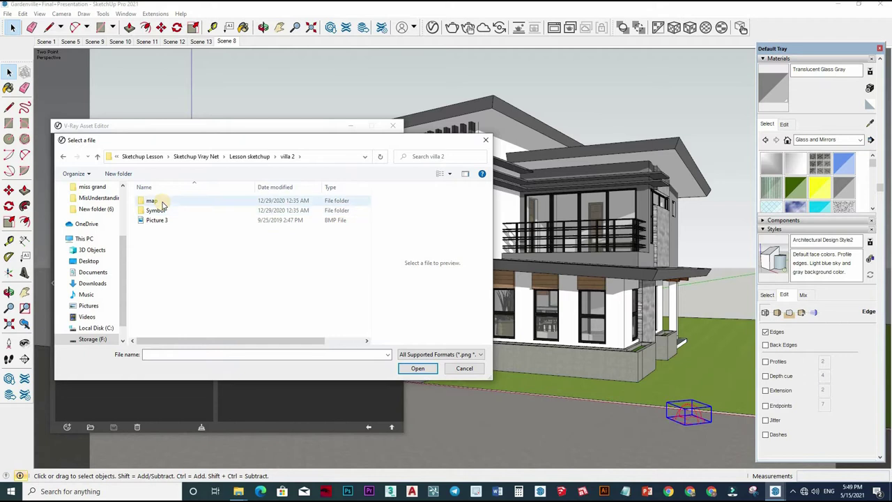
pyautogui.doubleClick(166, 202)
pyautogui.doubleClick(160, 209)
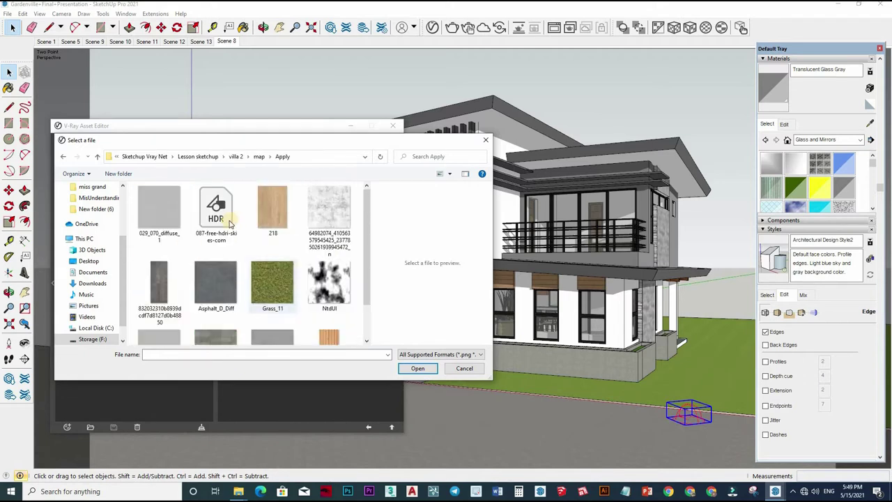
pyautogui.click(226, 216)
pyautogui.click(417, 367)
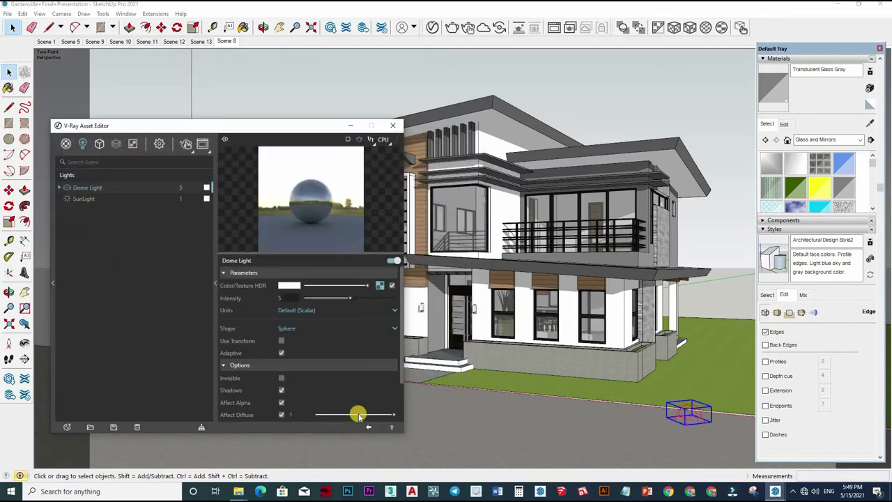
# Step: Replace the dome light's sky with the VizPeople HDR from villa 1's Map/apply folder
pyautogui.click(380, 285)
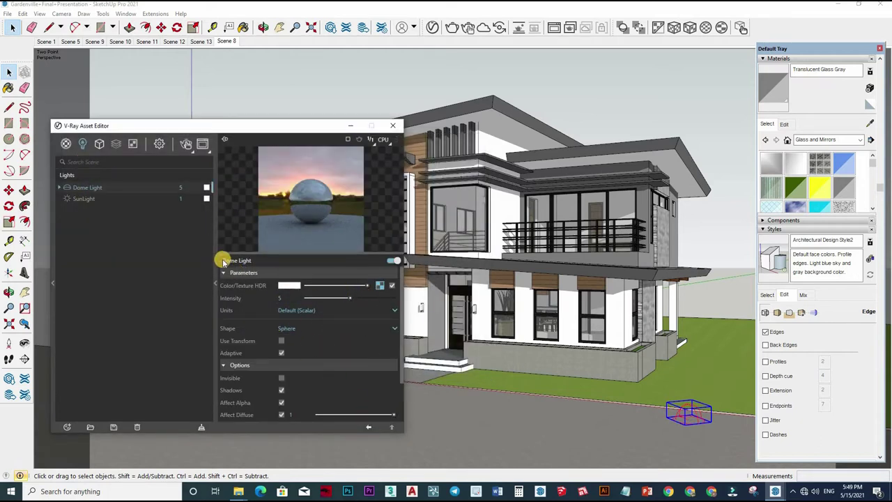
pyautogui.click(229, 263)
pyautogui.click(244, 266)
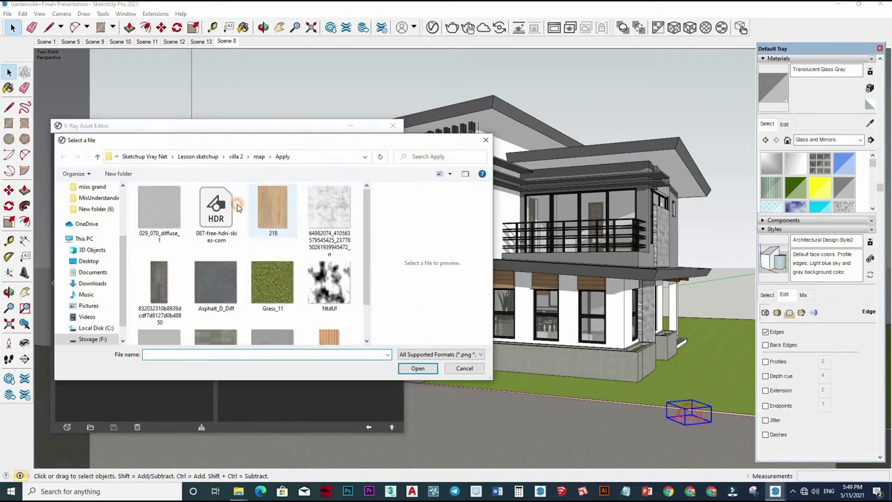
pyautogui.click(197, 156)
pyautogui.doubleClick(152, 259)
pyautogui.doubleClick(153, 200)
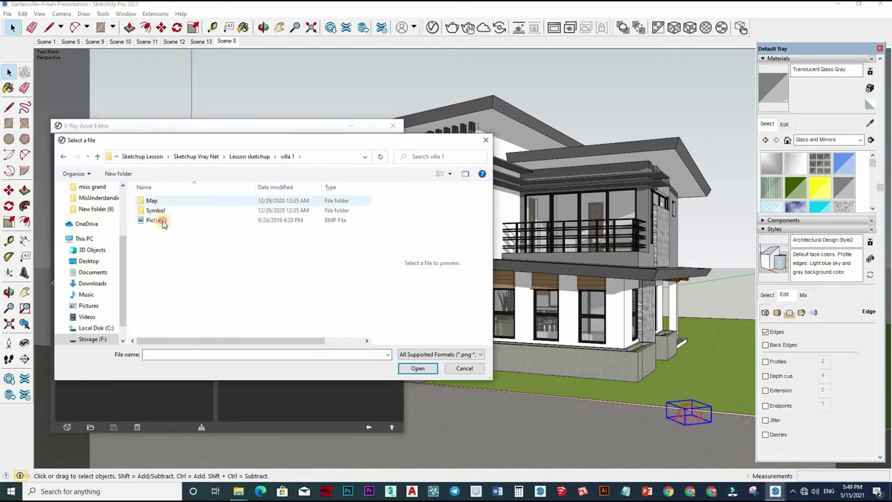
pyautogui.doubleClick(163, 219)
pyautogui.click(159, 209)
pyautogui.doubleClick(217, 268)
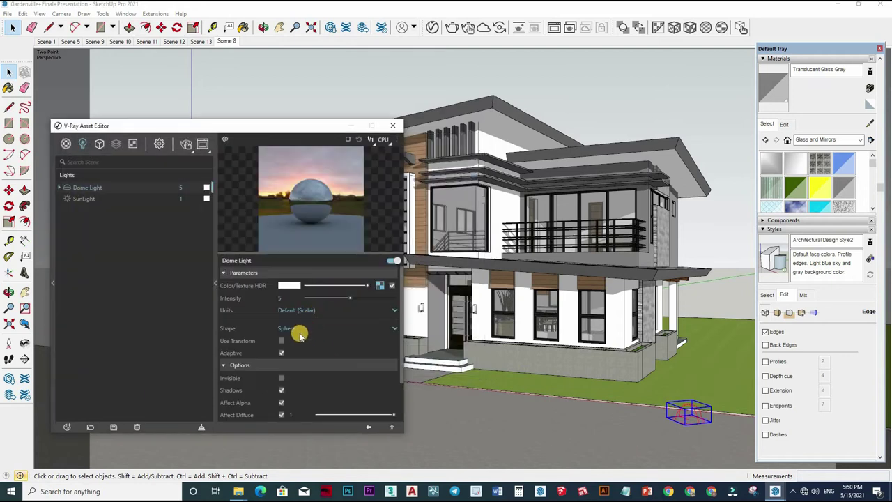
# Step: Set the dome light intensity to 10 and start a test render
pyautogui.write('10')
pyautogui.press('Return')
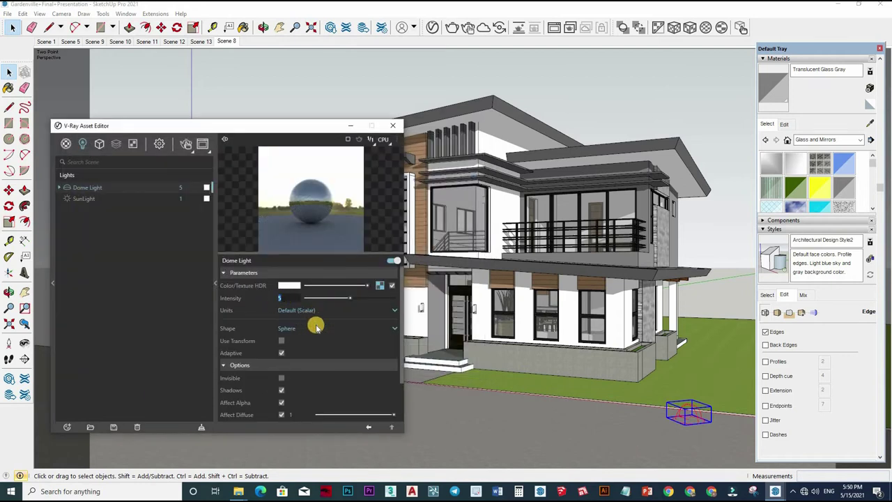
pyautogui.click(473, 30)
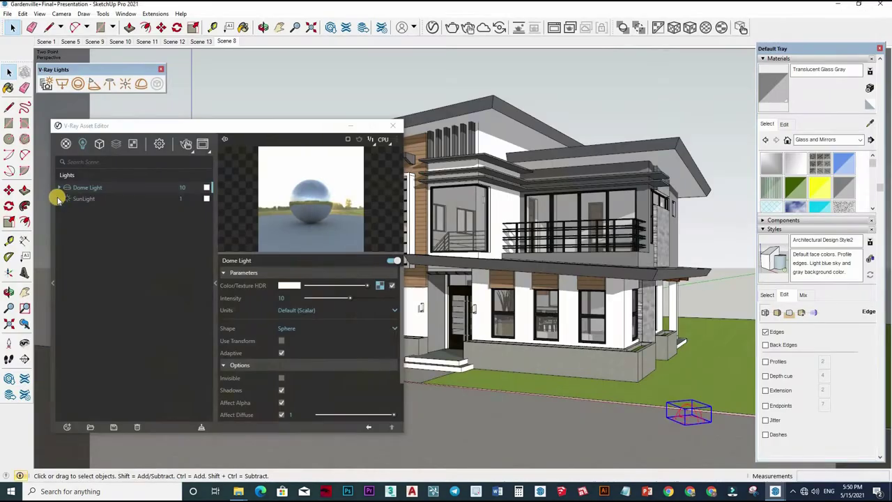
# Step: Expand the Environment settings in the V-Ray Asset Editor and run a test render
pyautogui.click(162, 165)
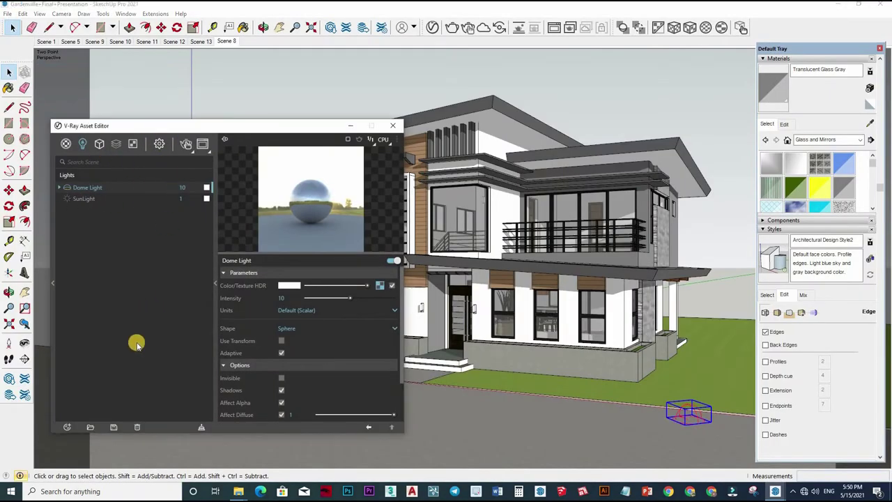
pyautogui.scroll(-1, 74, 392)
pyautogui.click(195, 376)
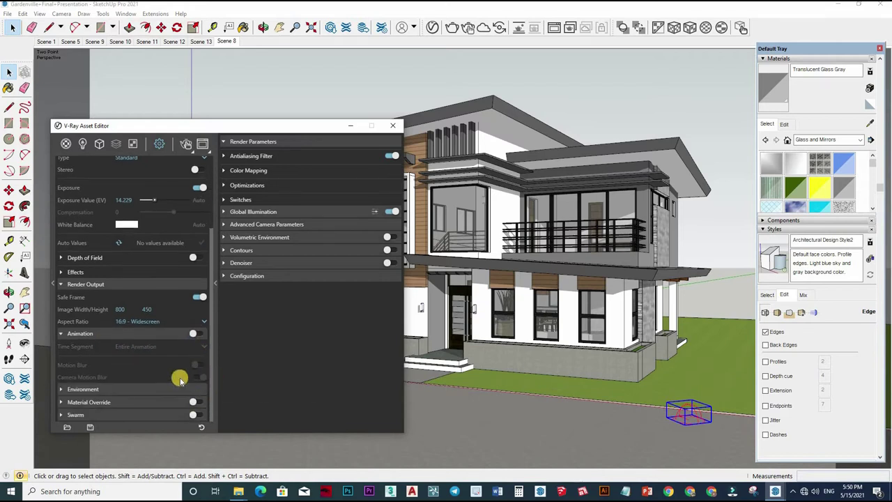
pyautogui.scroll(-1, 179, 379)
pyautogui.click(160, 336)
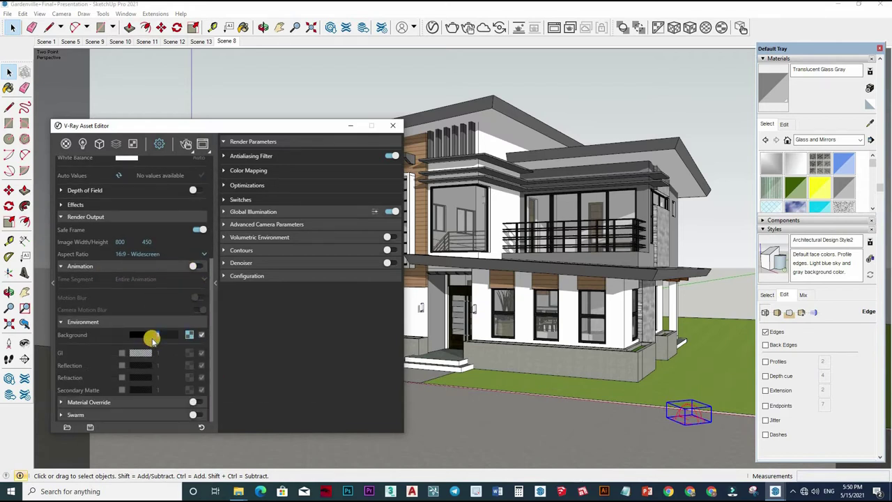
pyautogui.click(469, 31)
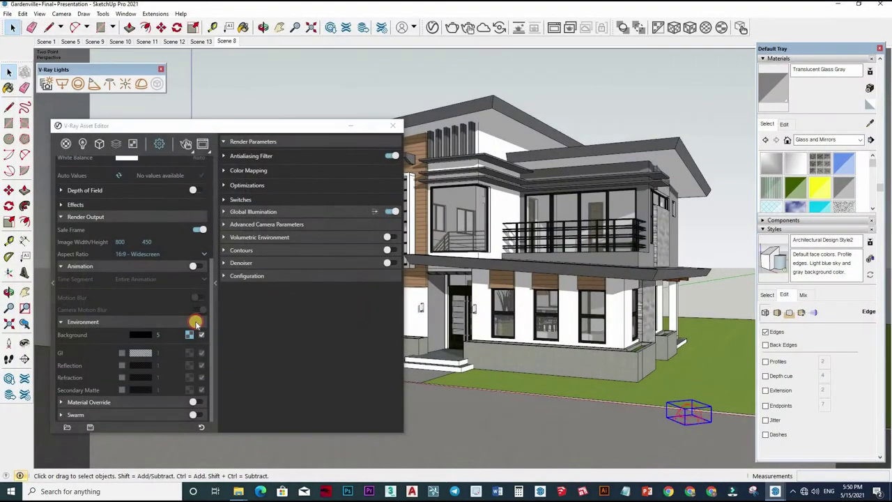
# Step: Set the Environment Background to a bitmap of the VizPeople HDR sky at intensity 5
pyautogui.click(195, 322)
pyautogui.click(225, 260)
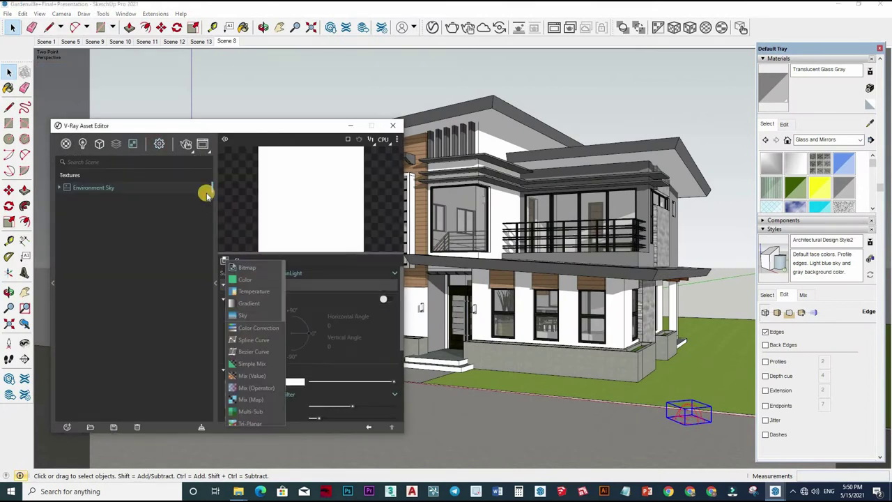
pyautogui.click(218, 261)
pyautogui.click(218, 272)
pyautogui.doubleClick(250, 273)
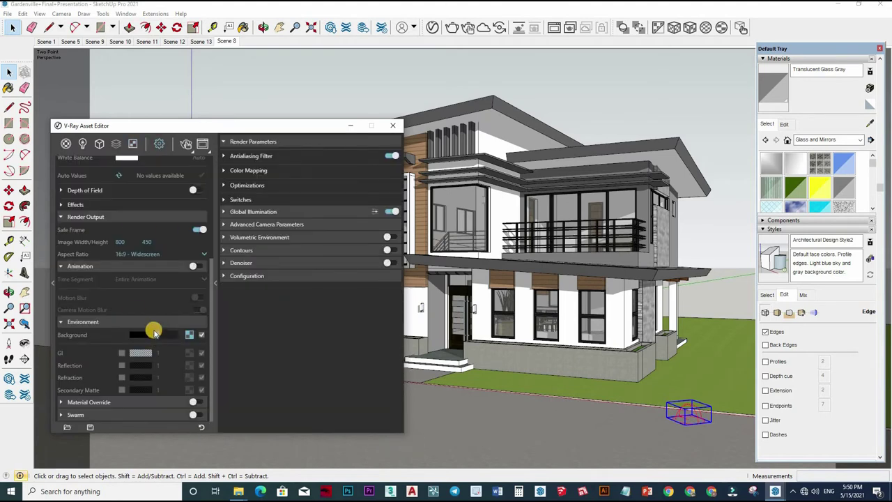
pyautogui.moveTo(154, 333); pyautogui.dragTo(158, 318)
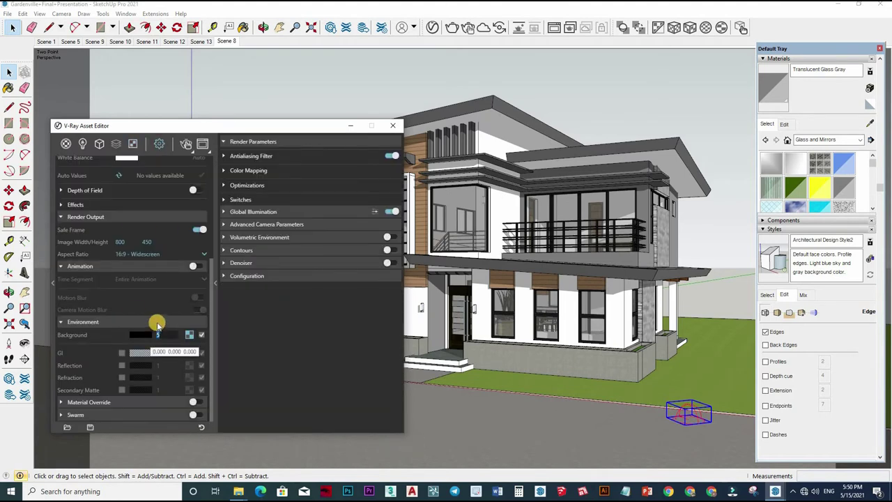
# Step: Raise the background and Dome Light intensities to 50 and re-render the house to check brightness
pyautogui.click(469, 26)
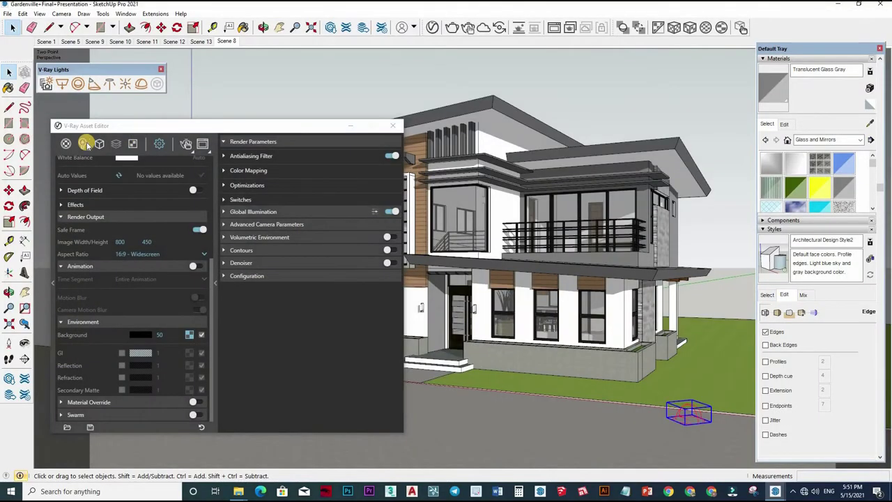
pyautogui.click(83, 144)
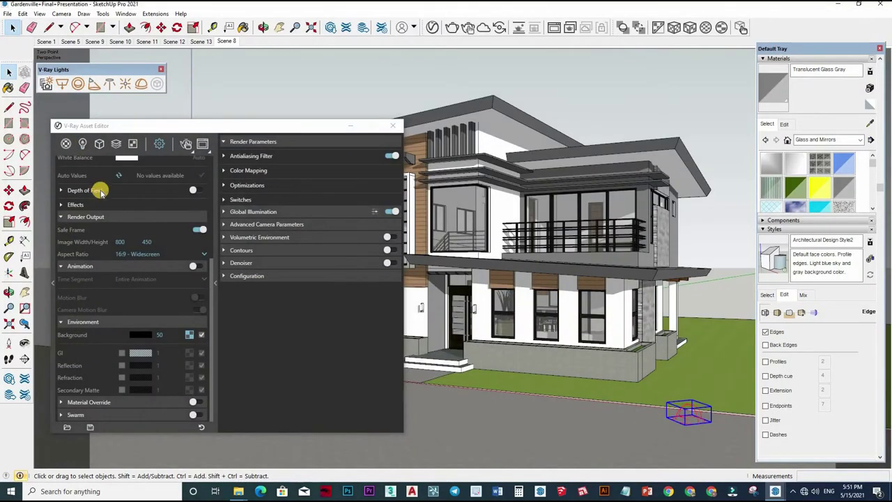
pyautogui.click(253, 304)
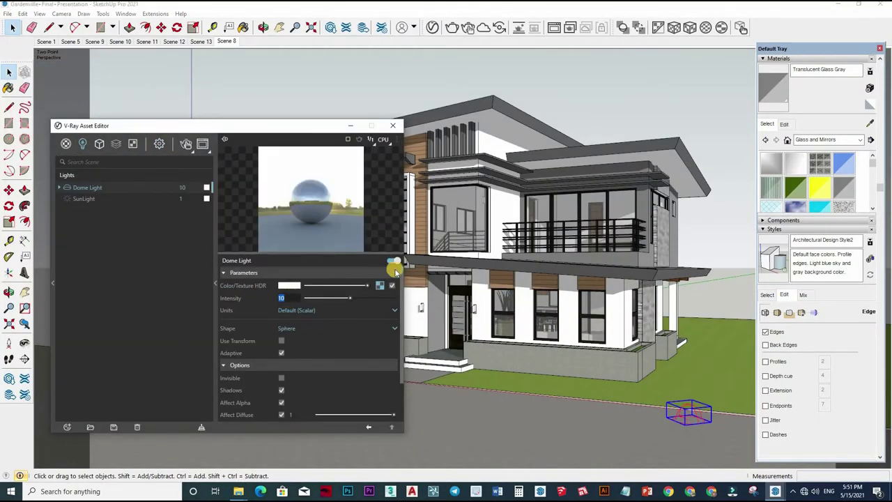
pyautogui.click(468, 28)
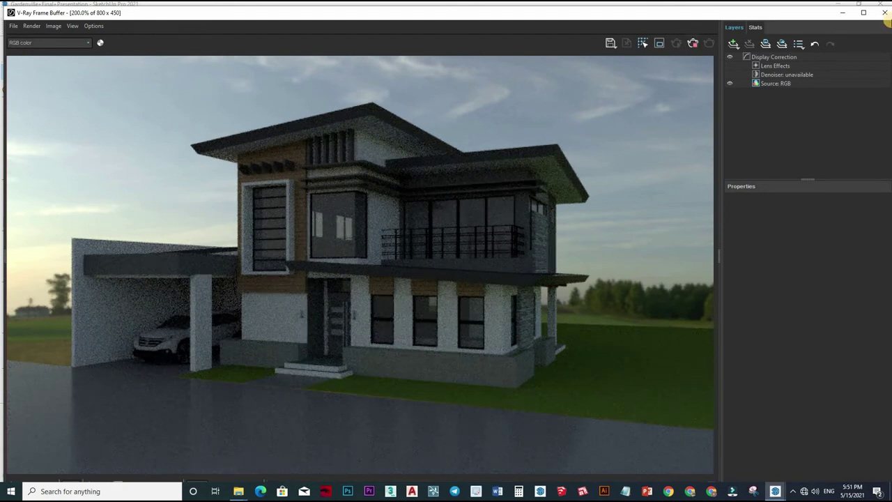
pyautogui.click(81, 193)
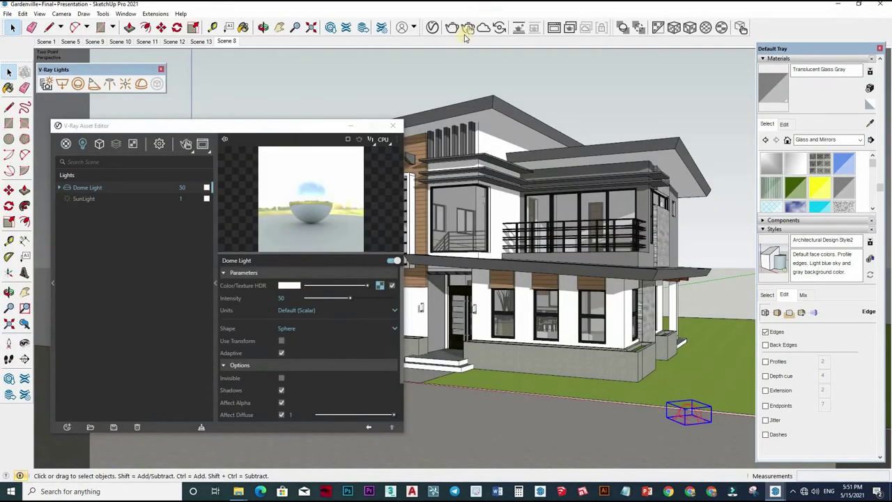
pyautogui.click(466, 38)
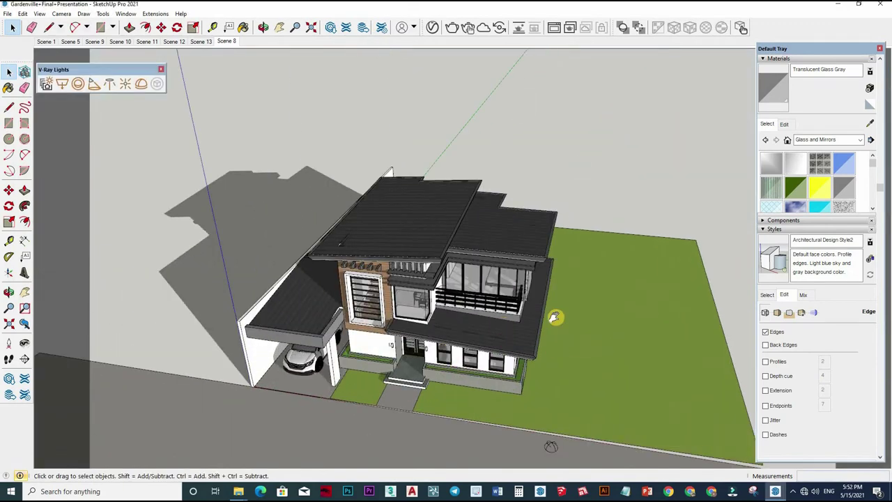
# Step: Insert the plant component from the Symbol folder at the entrance and scale it down
pyautogui.scroll(5, 554, 317)
pyautogui.moveTo(554, 318); pyautogui.dragTo(442, 355, button='middle')
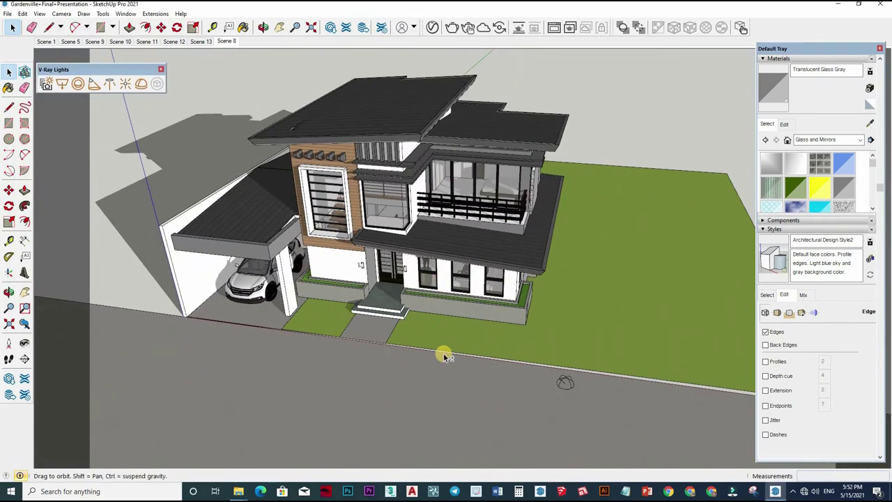
pyautogui.scroll(5, 325, 155)
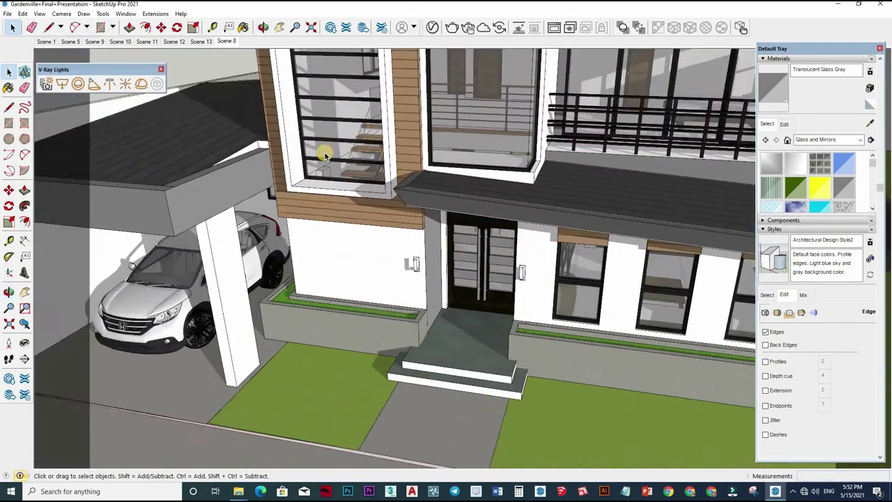
pyautogui.moveTo(324, 154); pyautogui.dragTo(507, 392, button='middle')
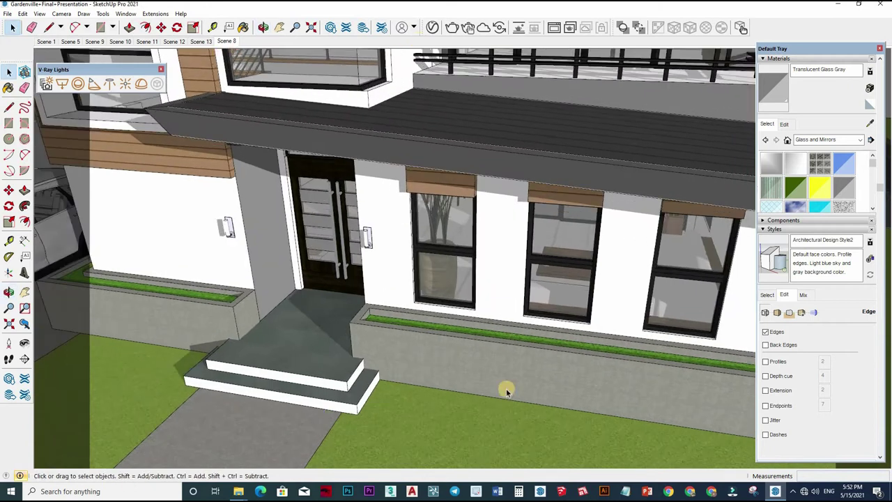
pyautogui.click(237, 490)
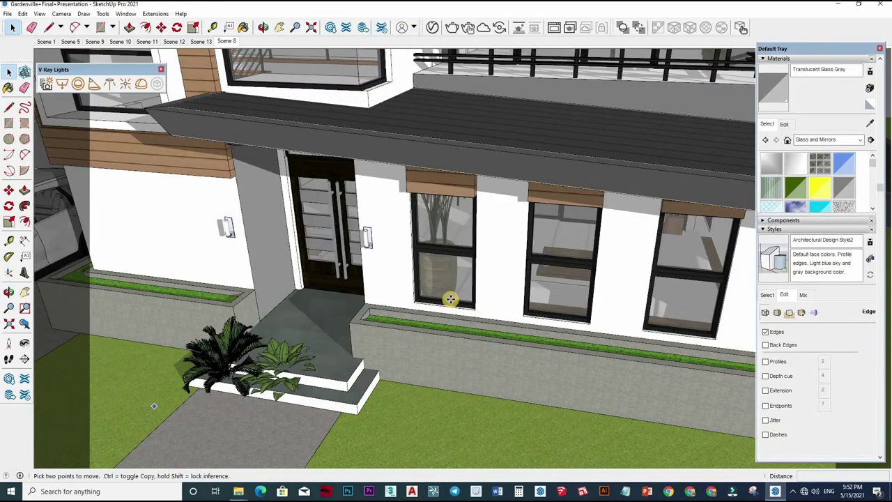
pyautogui.scroll(3, 450, 297)
pyautogui.click(446, 327)
pyautogui.press('s')
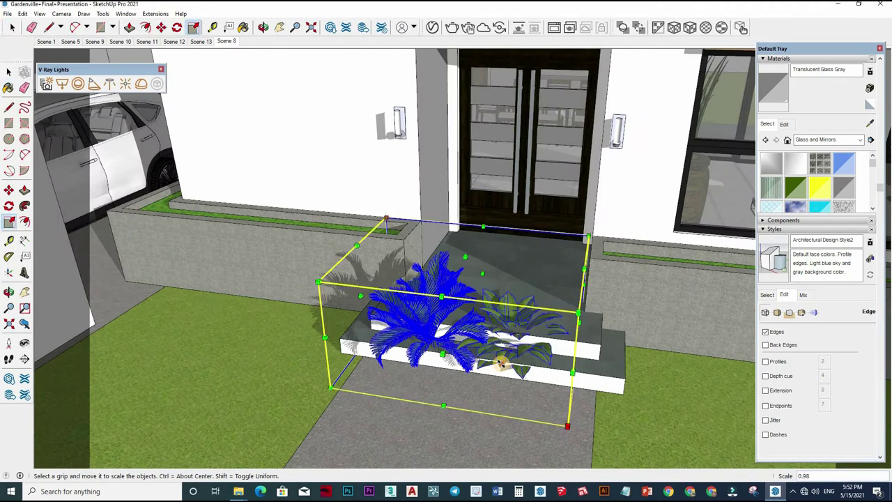
pyautogui.scroll(-3, 501, 362)
pyautogui.moveTo(453, 352); pyautogui.dragTo(420, 315)
# Step: Copy the shrunken plant onto the planter box beside the car
pyautogui.press('m')
pyautogui.scroll(4, 323, 276)
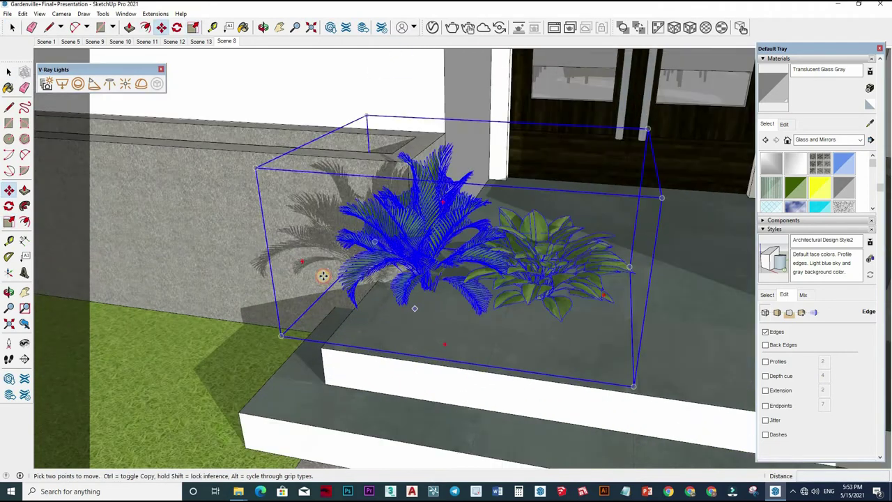
pyautogui.scroll(2, 323, 276)
pyautogui.scroll(-2, 436, 302)
pyautogui.scroll(-2, 572, 309)
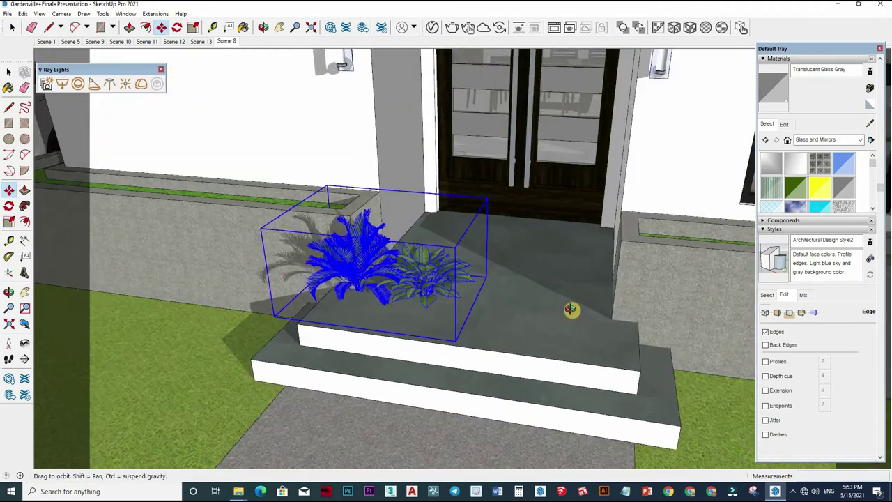
pyautogui.scroll(4, 483, 318)
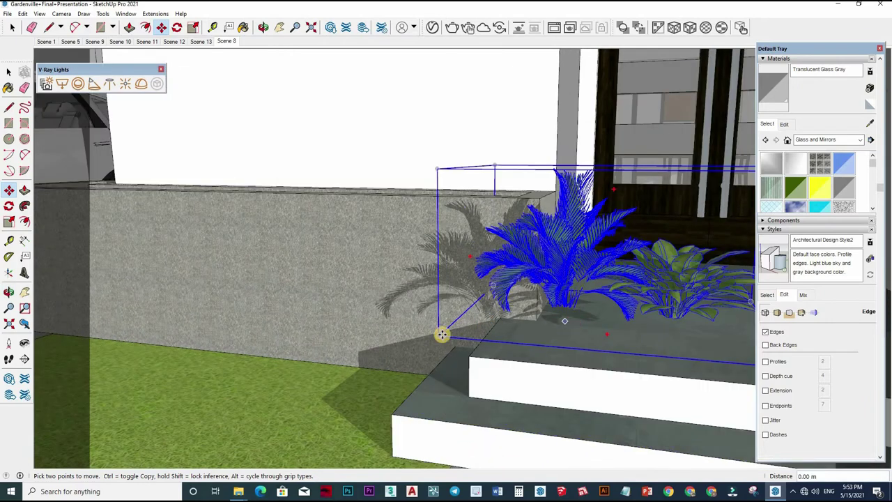
pyautogui.moveTo(365, 320)
pyautogui.mouseDown(button='middle')
pyautogui.moveTo(284, 364)
pyautogui.moveTo(261, 267)
pyautogui.moveTo(283, 223)
pyautogui.moveTo(330, 249)
pyautogui.moveTo(333, 204)
pyautogui.moveTo(328, 211)
pyautogui.moveTo(382, 243)
pyautogui.moveTo(384, 265)
pyautogui.mouseUp(button='middle')
pyautogui.click(381, 274)
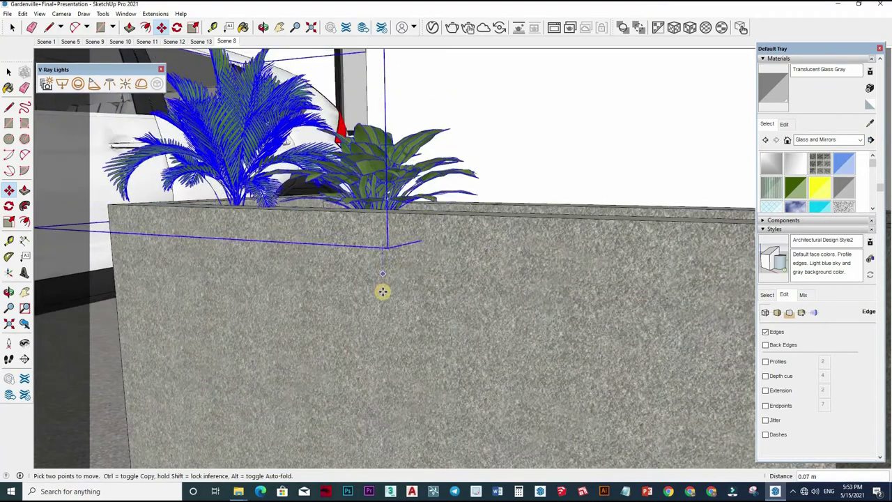
pyautogui.moveTo(349, 405)
pyautogui.mouseDown(button='middle')
pyautogui.moveTo(378, 314)
pyautogui.moveTo(330, 263)
pyautogui.moveTo(513, 314)
pyautogui.mouseUp(button='middle')
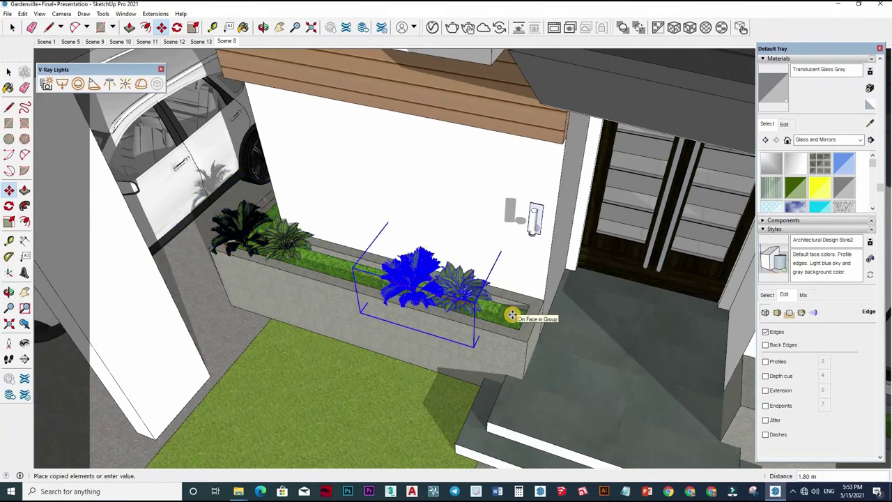
pyautogui.moveTo(465, 215)
pyautogui.mouseDown(button='middle')
pyautogui.moveTo(408, 342)
pyautogui.moveTo(397, 343)
pyautogui.mouseUp(button='middle')
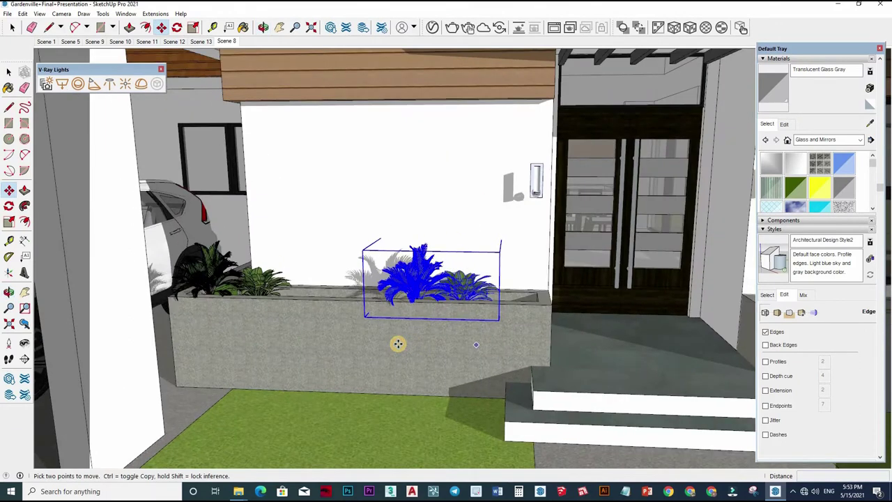
pyautogui.click(319, 341)
pyautogui.press('space')
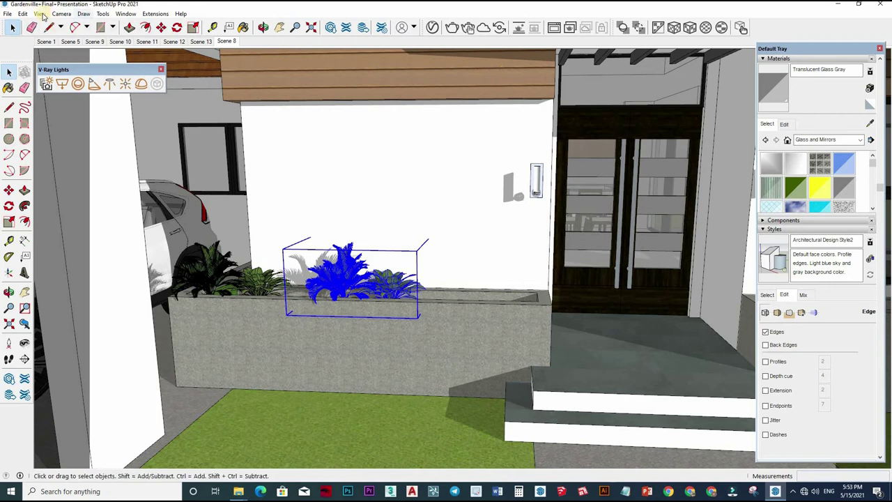
# Step: Turn on the Shadow Settings toolbar from the toolbars list
pyautogui.click(40, 14)
pyautogui.click(50, 20)
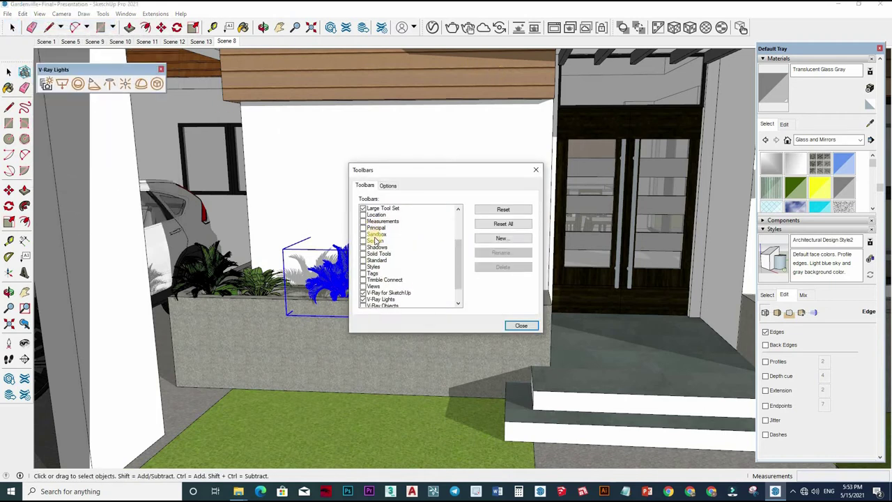
pyautogui.click(362, 247)
pyautogui.click(535, 169)
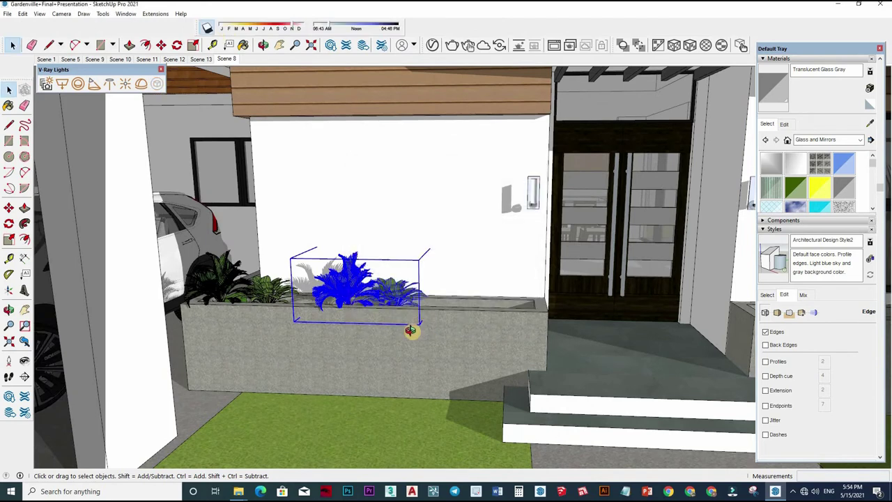
# Step: Slide the selected plant further right along the planter
pyautogui.moveTo(408, 332); pyautogui.dragTo(427, 353, button='middle')
pyautogui.scroll(3, 469, 397)
pyautogui.moveTo(618, 410); pyautogui.dragTo(667, 416, button='middle')
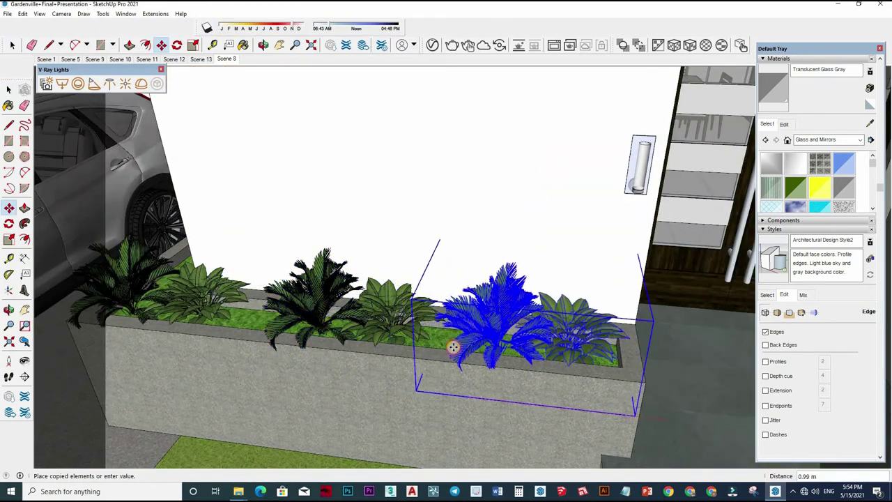
pyautogui.press('space')
pyautogui.moveTo(442, 313)
pyautogui.mouseDown(button='middle')
pyautogui.moveTo(473, 381)
pyautogui.moveTo(528, 249)
pyautogui.moveTo(338, 344)
pyautogui.moveTo(339, 298)
pyautogui.mouseUp(button='middle')
pyautogui.scroll(-3, 473, 382)
pyautogui.scroll(-3, 473, 381)
pyautogui.scroll(-2, 473, 382)
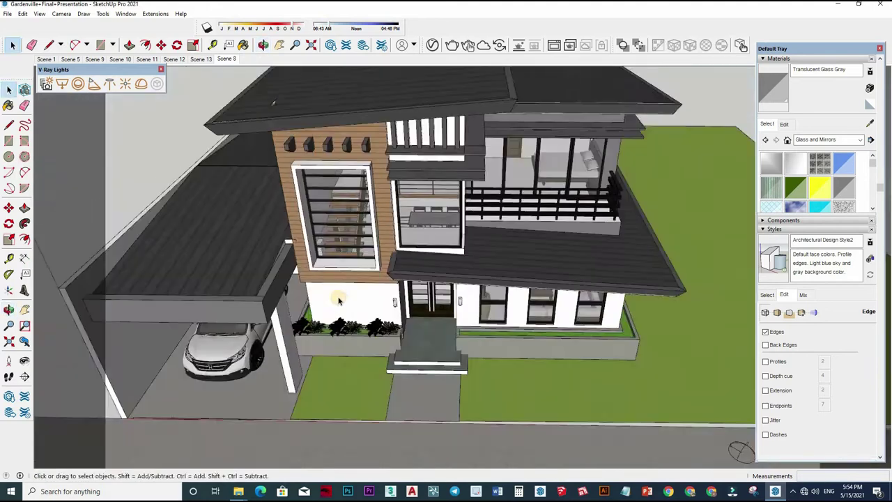
pyautogui.scroll(5, 325, 372)
pyautogui.scroll(-5, 388, 357)
# Step: Ctrl-copy the selected plants to a new spot along the front planter
pyautogui.press('m')
pyautogui.press('ctrl')
pyautogui.click(418, 332)
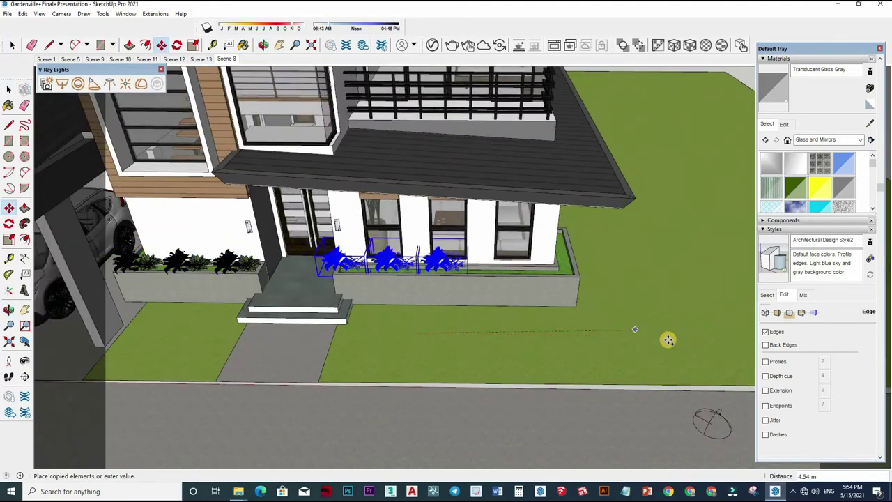
pyautogui.click(554, 351)
pyautogui.scroll(2, 567, 348)
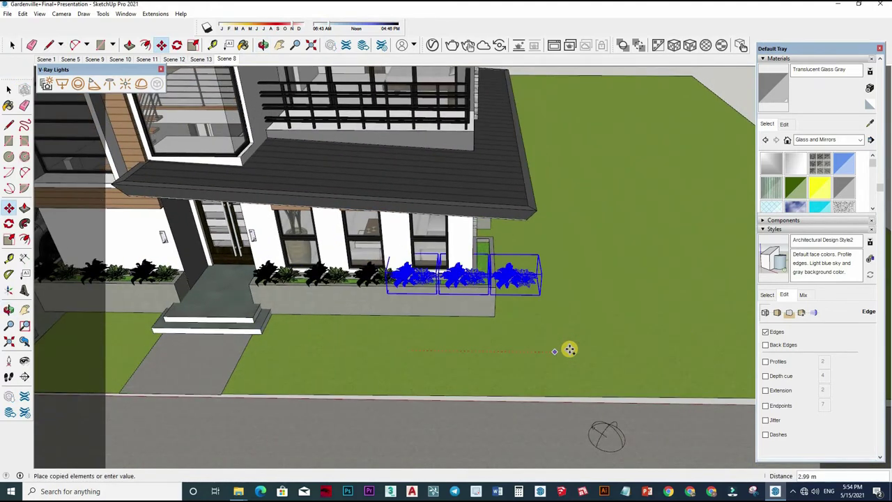
pyautogui.scroll(2, 570, 352)
pyautogui.moveTo(385, 391)
pyautogui.mouseDown(button='middle')
pyautogui.moveTo(474, 323)
pyautogui.moveTo(462, 364)
pyautogui.moveTo(525, 336)
pyautogui.mouseUp(button='middle')
# Step: Rotate the plant standing in front of the planter
pyautogui.press('space')
pyautogui.press('q')
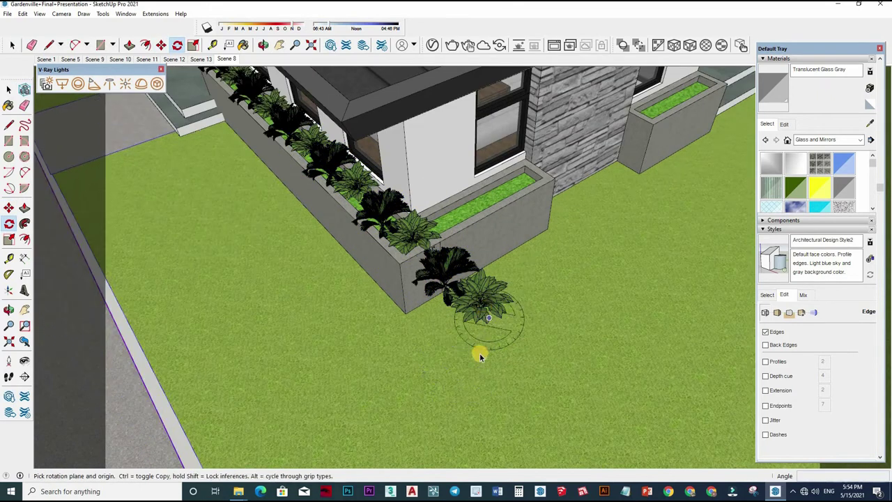
pyautogui.press('space')
pyautogui.click(481, 306)
pyautogui.press('q')
pyautogui.click(520, 398)
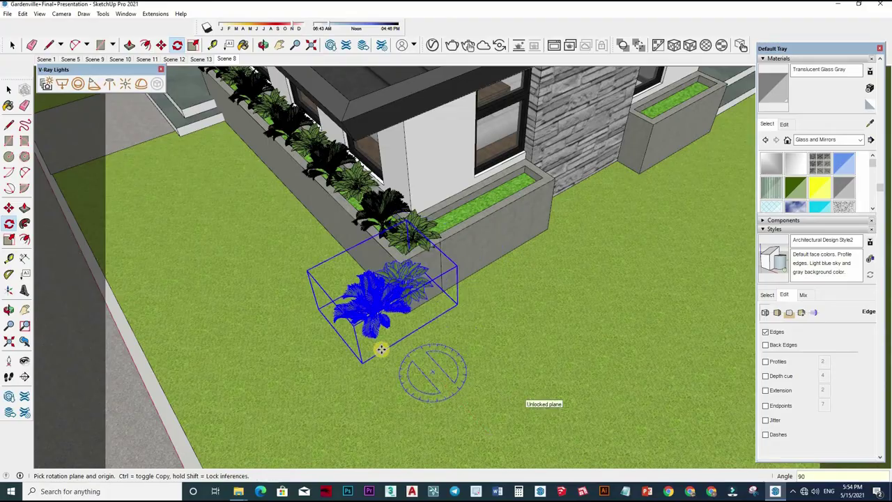
# Step: Move the palm down into the planter
pyautogui.press('m')
pyautogui.scroll(3, 314, 213)
pyautogui.moveTo(315, 213); pyautogui.dragTo(470, 172, button='middle')
pyautogui.scroll(3, 393, 229)
pyautogui.click(393, 228)
pyautogui.moveTo(393, 229); pyautogui.dragTo(436, 333, button='middle')
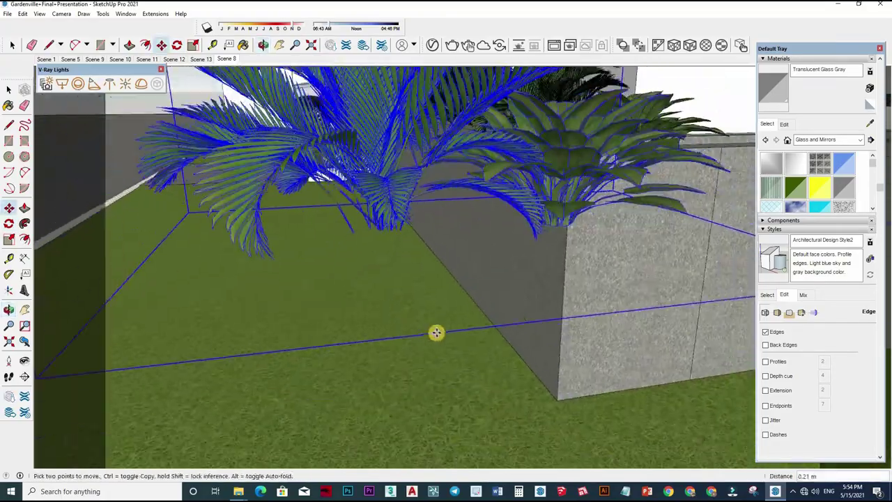
pyautogui.scroll(-3, 436, 332)
pyautogui.moveTo(565, 313); pyautogui.dragTo(398, 304, button='middle')
pyautogui.scroll(2, 397, 305)
pyautogui.click(430, 319)
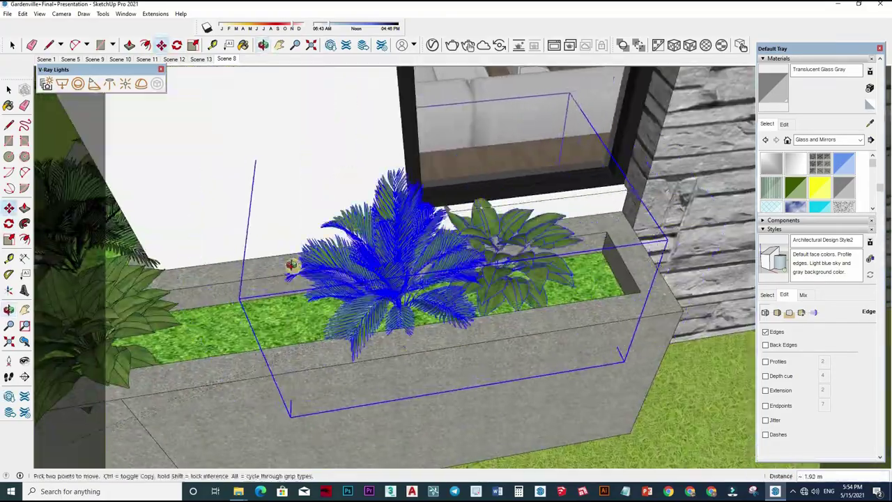
# Step: Adjust the palm's position within the planter
pyautogui.moveTo(292, 264)
pyautogui.mouseDown(button='middle')
pyautogui.moveTo(175, 328)
pyautogui.moveTo(506, 343)
pyautogui.mouseUp(button='middle')
pyautogui.scroll(2, 529, 284)
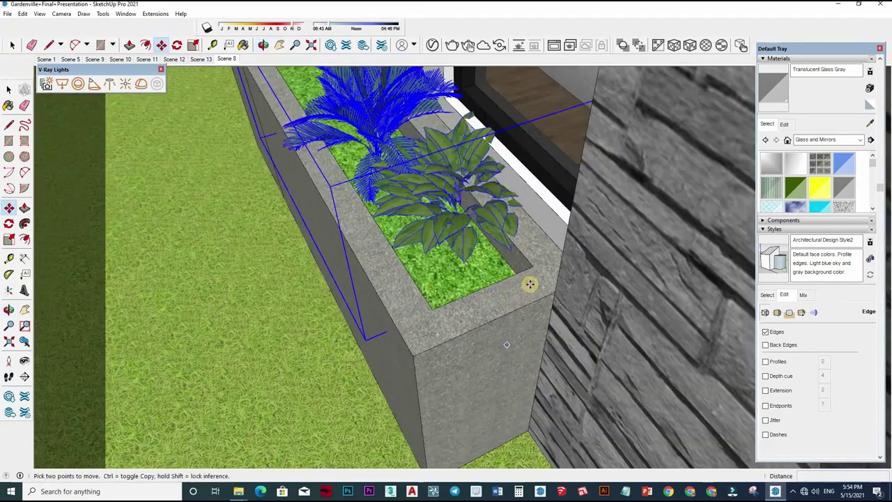
pyautogui.click(511, 292)
pyautogui.scroll(-3, 522, 288)
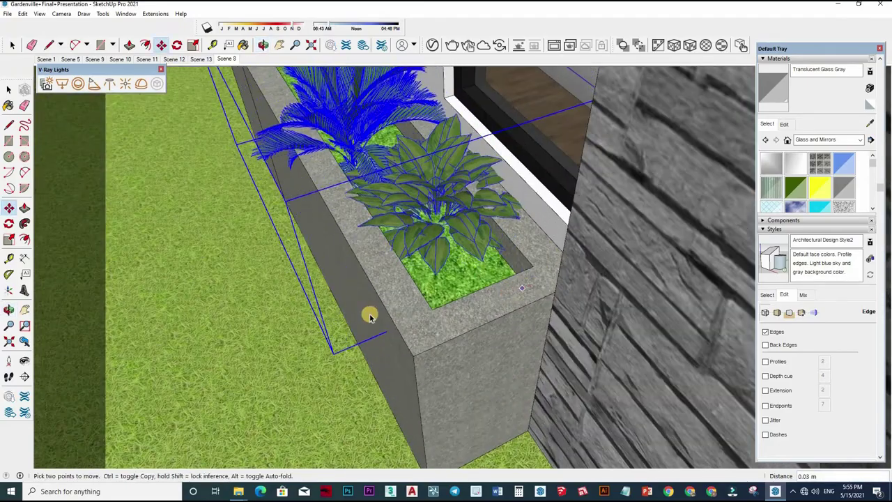
pyautogui.press('space')
pyautogui.scroll(-5, 539, 281)
# Step: Ctrl-copy the palm into the right-hand planter
pyautogui.moveTo(539, 281); pyautogui.dragTo(453, 273, button='middle')
pyautogui.scroll(4, 273, 353)
pyautogui.moveTo(273, 353); pyautogui.dragTo(392, 246, button='middle')
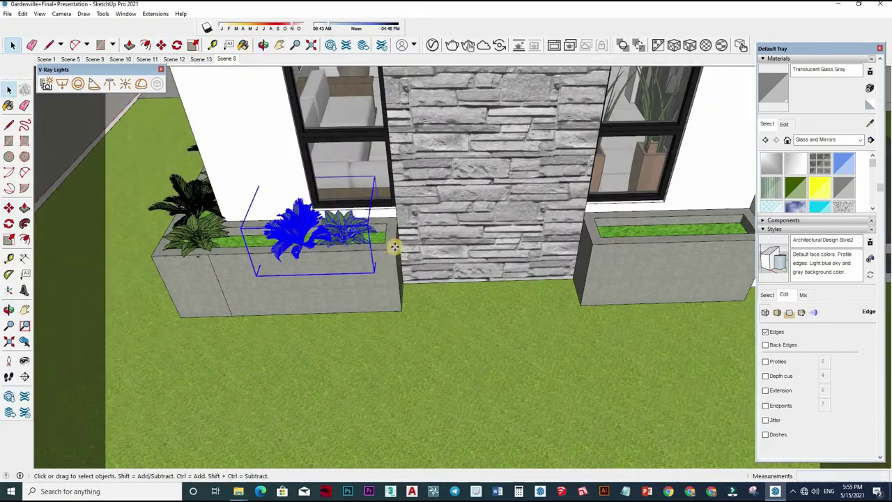
pyautogui.press('m')
pyautogui.scroll(2, 289, 265)
pyautogui.click(289, 265)
pyautogui.press('ctrl')
pyautogui.moveTo(289, 265); pyautogui.dragTo(456, 279, button='middle')
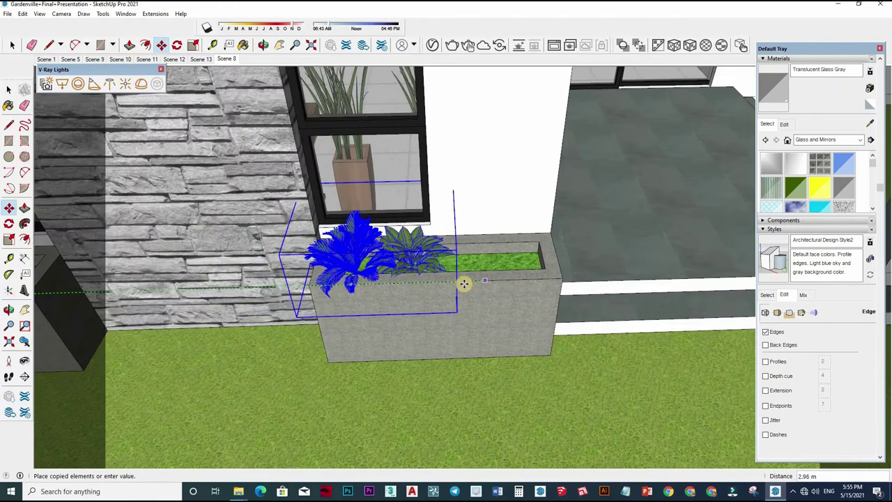
pyautogui.press('space')
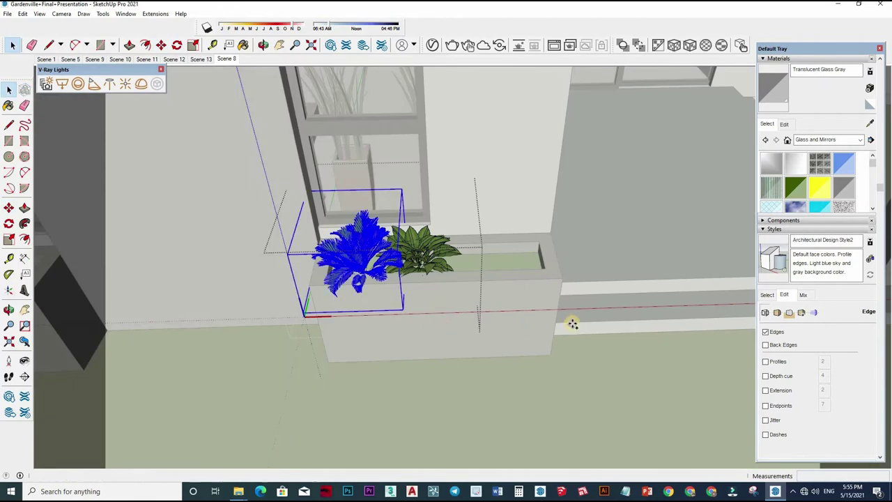
pyautogui.click(472, 248)
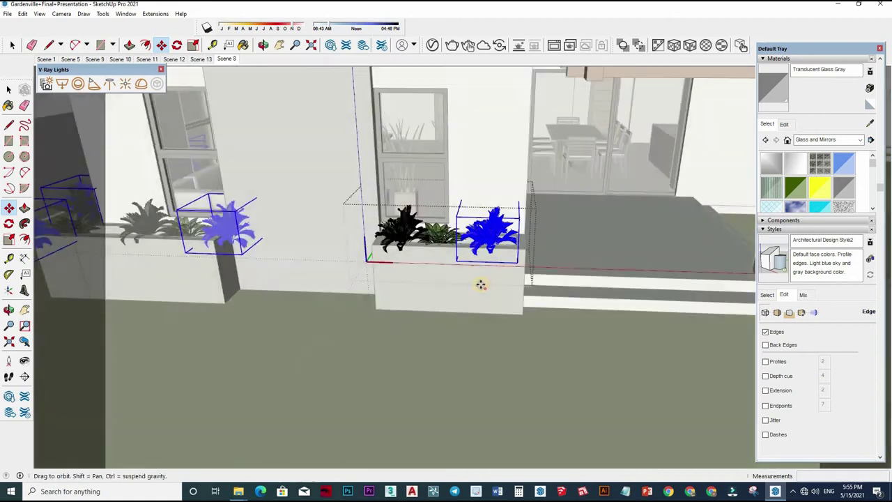
# Step: Explode the palm copy and place it beside the green plant
pyautogui.moveTo(478, 283); pyautogui.dragTo(576, 362, button='middle')
pyautogui.press('space')
pyautogui.rightClick(497, 299)
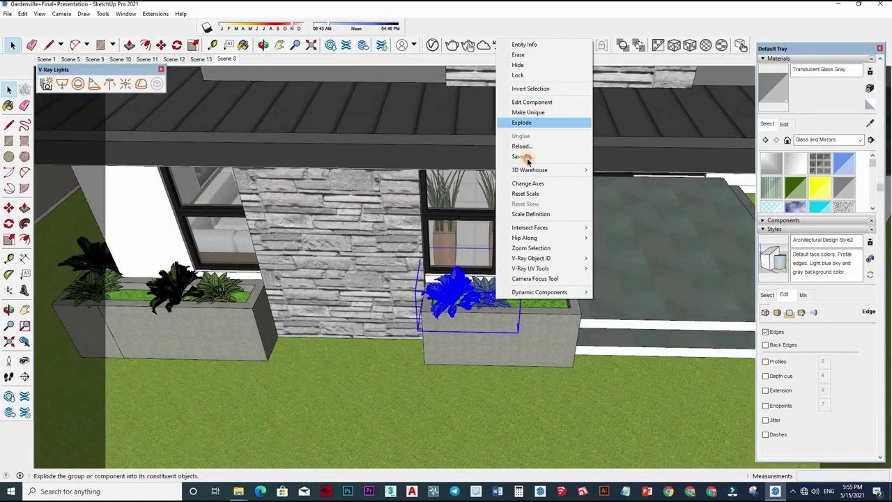
pyautogui.click(531, 122)
pyautogui.moveTo(531, 279); pyautogui.dragTo(528, 377, button='middle')
pyautogui.click(643, 385)
pyautogui.press('space')
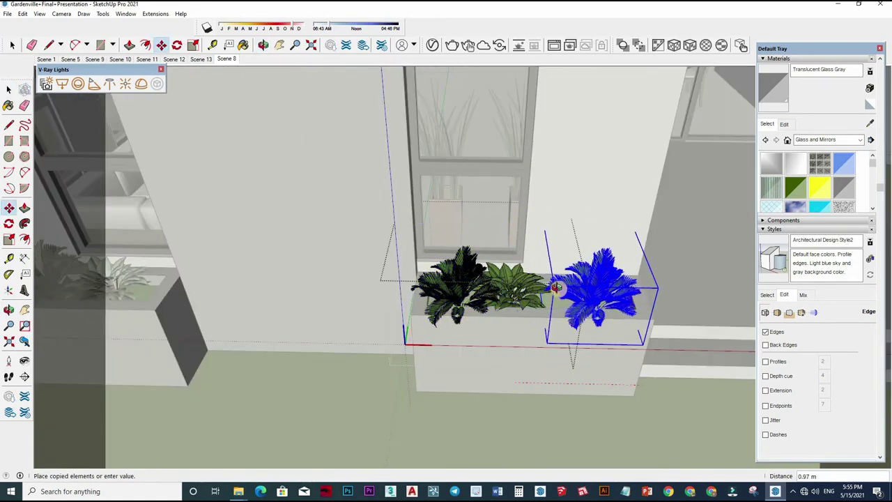
pyautogui.moveTo(599, 292)
pyautogui.mouseDown(button='middle')
pyautogui.moveTo(294, 285)
pyautogui.moveTo(633, 281)
pyautogui.mouseUp(button='middle')
pyautogui.scroll(-5, 294, 285)
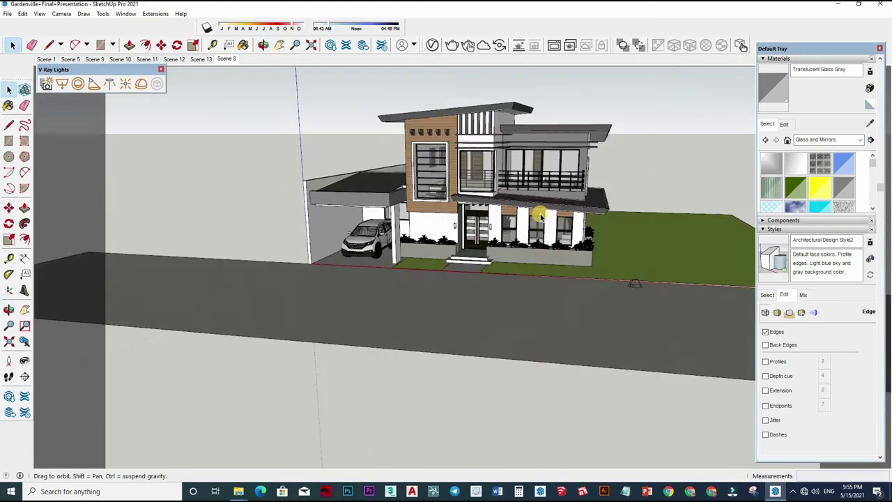
pyautogui.scroll(3, 565, 356)
pyautogui.moveTo(566, 356); pyautogui.dragTo(572, 452, button='middle')
pyautogui.moveTo(238, 491)
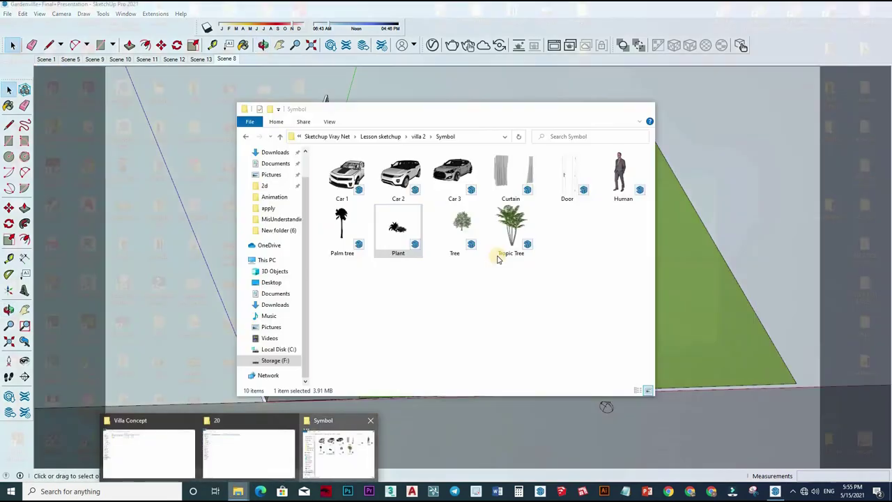
# Step: Insert the Palm tree model from the Symbol folder and resize it for the lot
pyautogui.click(340, 446)
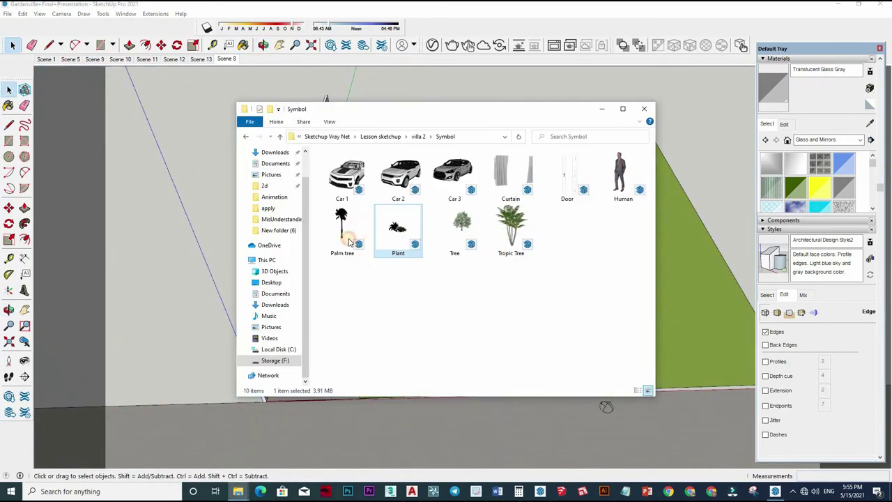
pyautogui.click(647, 351)
pyautogui.scroll(-3, 298, 294)
pyautogui.scroll(5, 591, 183)
pyautogui.moveTo(592, 183); pyautogui.dragTo(601, 254, button='middle')
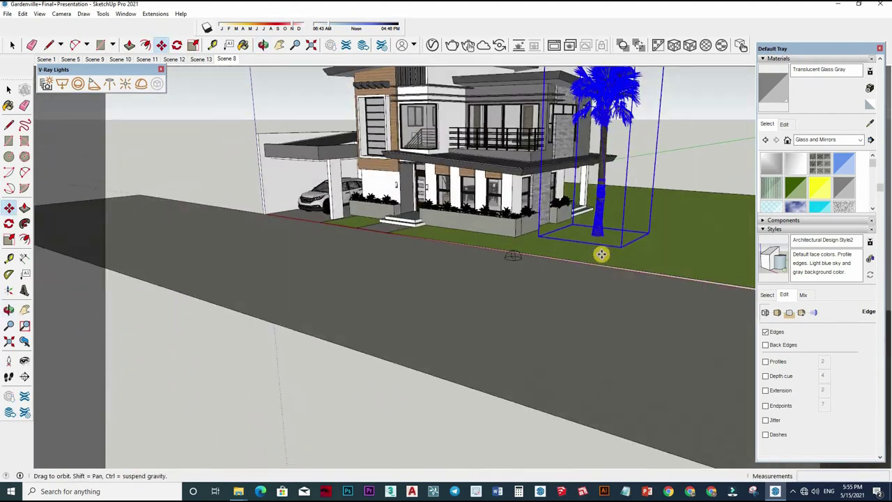
pyautogui.press('m')
pyautogui.moveTo(522, 257)
pyautogui.mouseDown(button='middle')
pyautogui.moveTo(538, 274)
pyautogui.moveTo(542, 179)
pyautogui.moveTo(574, 265)
pyautogui.moveTo(530, 325)
pyautogui.moveTo(523, 312)
pyautogui.mouseUp(button='middle')
pyautogui.scroll(5, 560, 275)
pyautogui.press('s')
pyautogui.scroll(-2, 578, 163)
pyautogui.scroll(-3, 549, 229)
pyautogui.scroll(-2, 530, 279)
pyautogui.scroll(3, 576, 319)
pyautogui.scroll(2, 528, 314)
# Step: Ctrl-copy the palm and shift the copy toward the front lawn edge
pyautogui.press('m')
pyautogui.scroll(-2, 573, 265)
pyautogui.scroll(2, 530, 317)
pyautogui.click(530, 315)
pyautogui.press('ctrl')
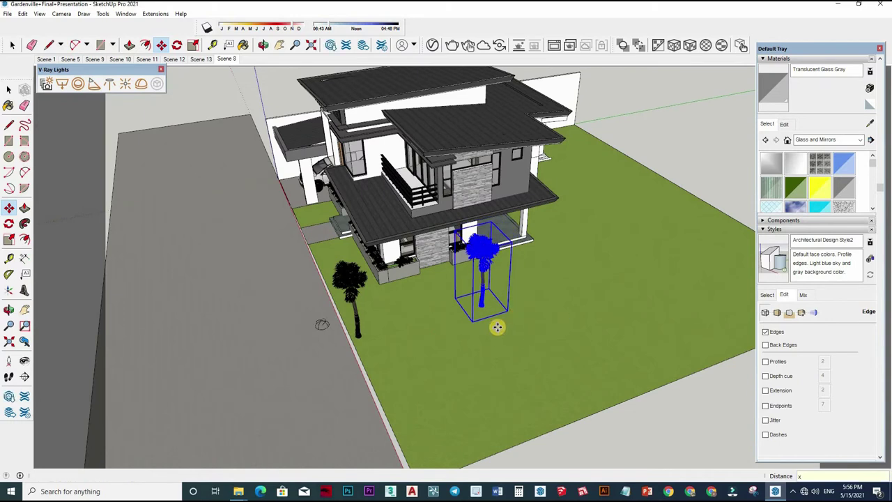
pyautogui.scroll(-4, 481, 314)
pyautogui.moveTo(462, 300); pyautogui.dragTo(490, 338, button='middle')
pyautogui.scroll(-2, 536, 326)
pyautogui.scroll(3, 599, 331)
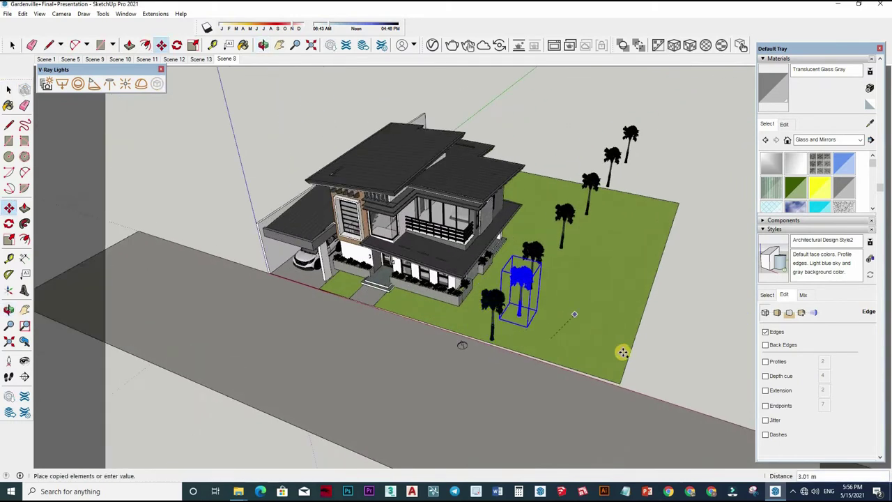
pyautogui.moveTo(623, 352); pyautogui.dragTo(623, 357, button='middle')
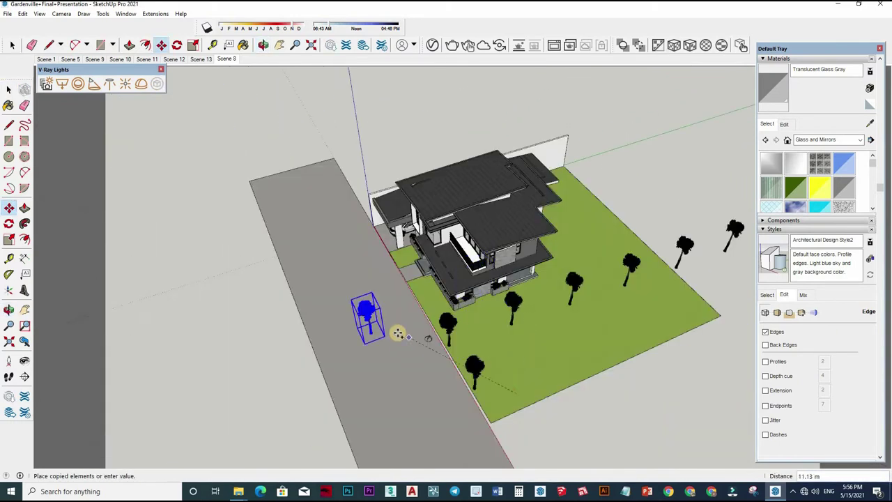
# Step: Drop the palm copy beside the garage
pyautogui.moveTo(397, 334); pyautogui.dragTo(418, 230, button='middle')
pyautogui.click(368, 268)
pyautogui.press('space')
pyautogui.scroll(2, 350, 144)
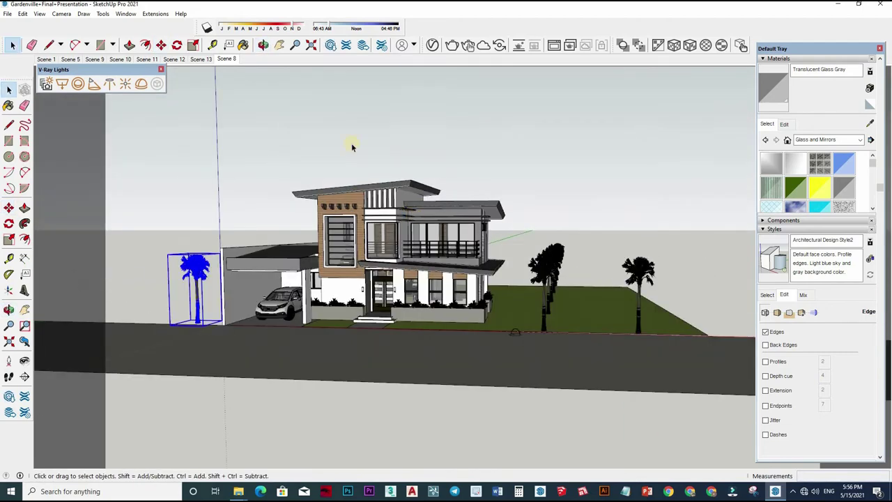
pyautogui.scroll(3, 265, 121)
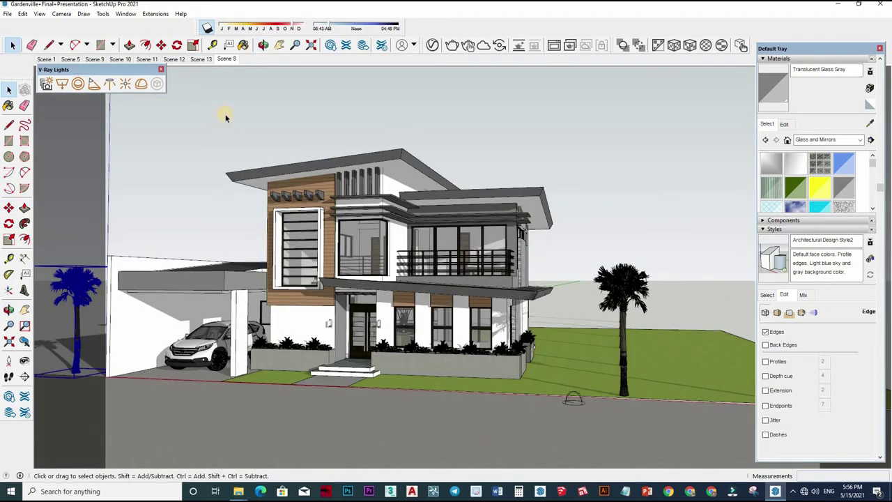
pyautogui.moveTo(227, 118); pyautogui.dragTo(596, 171, button='middle')
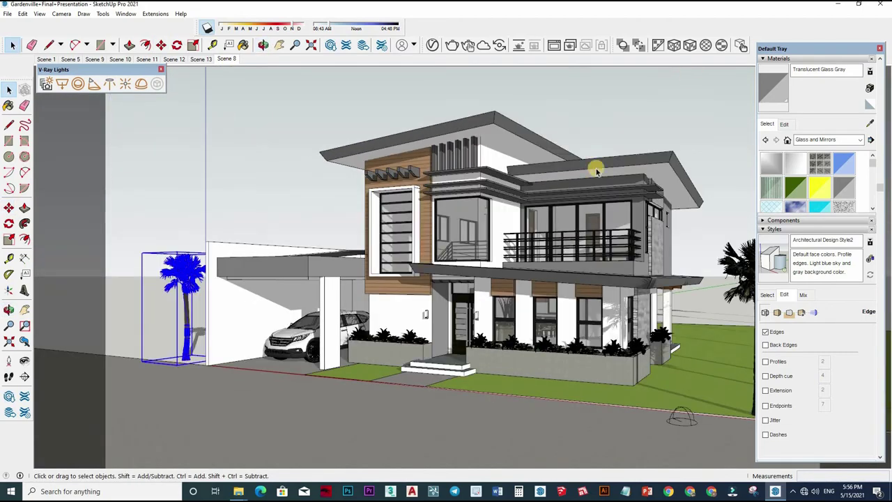
pyautogui.moveTo(319, 135); pyautogui.dragTo(446, 202, button='middle')
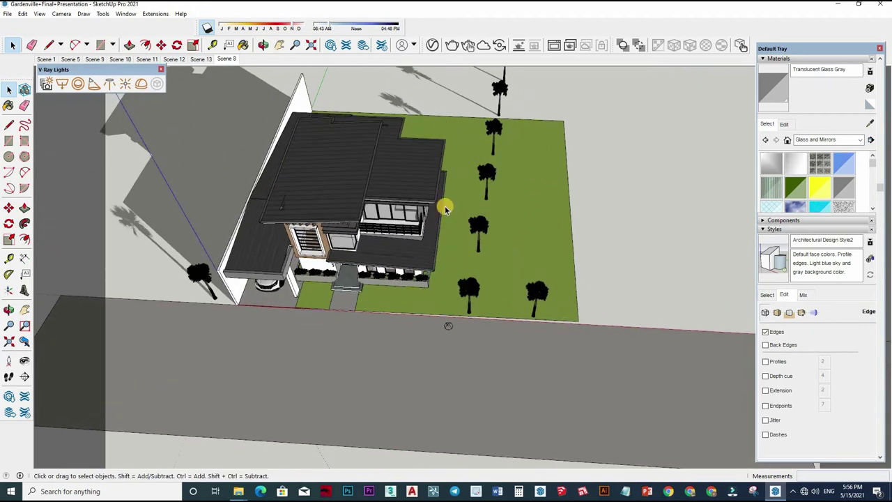
pyautogui.scroll(3, 446, 202)
pyautogui.moveTo(106, 148); pyautogui.dragTo(341, 371, button='middle')
pyautogui.moveTo(238, 491)
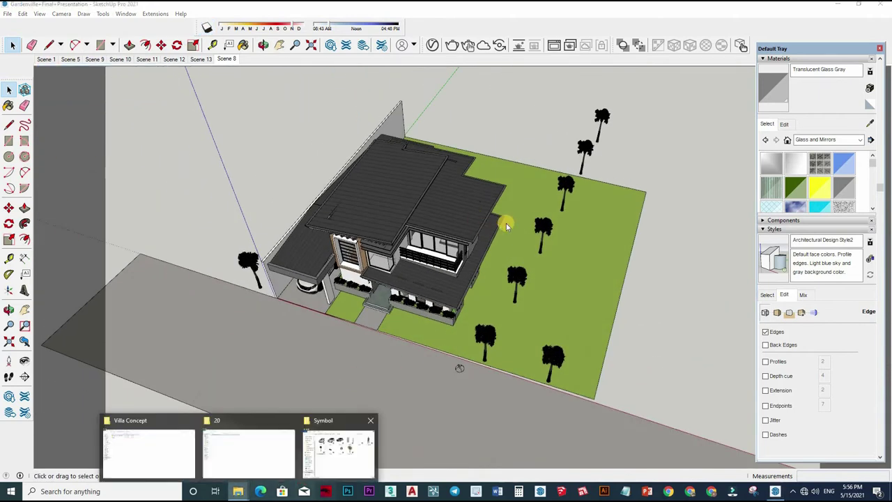
# Step: Drop the Tropic Tree component from the Symbol model folder onto the ground
pyautogui.click(355, 452)
pyautogui.moveTo(667, 337); pyautogui.dragTo(560, 293)
pyautogui.scroll(3, 309, 323)
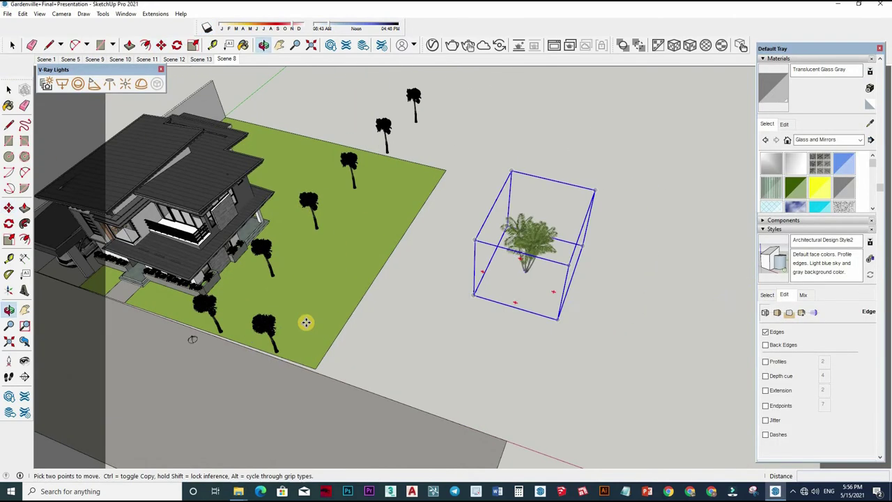
pyautogui.scroll(2, 344, 213)
pyautogui.click(344, 213)
pyautogui.moveTo(527, 262); pyautogui.dragTo(566, 289, button='middle')
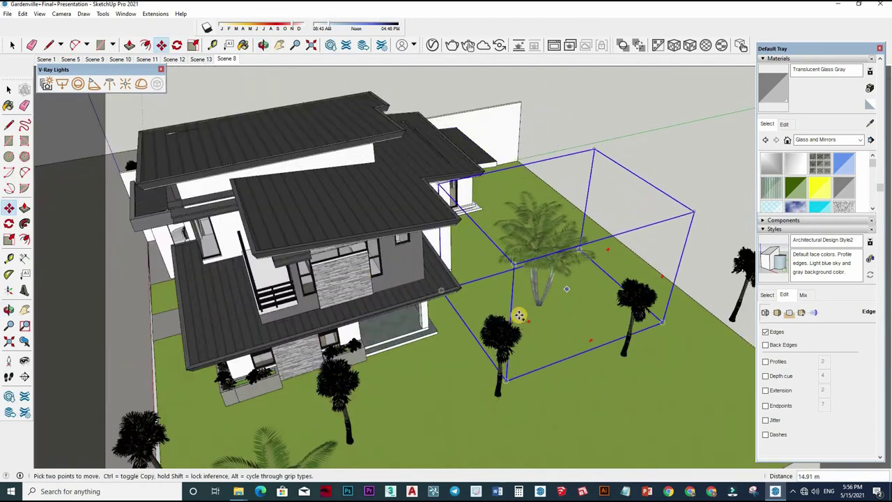
pyautogui.moveTo(518, 315)
pyautogui.mouseDown(button='middle')
pyautogui.moveTo(550, 281)
pyautogui.moveTo(543, 270)
pyautogui.mouseUp(button='middle')
pyautogui.scroll(5, 408, 354)
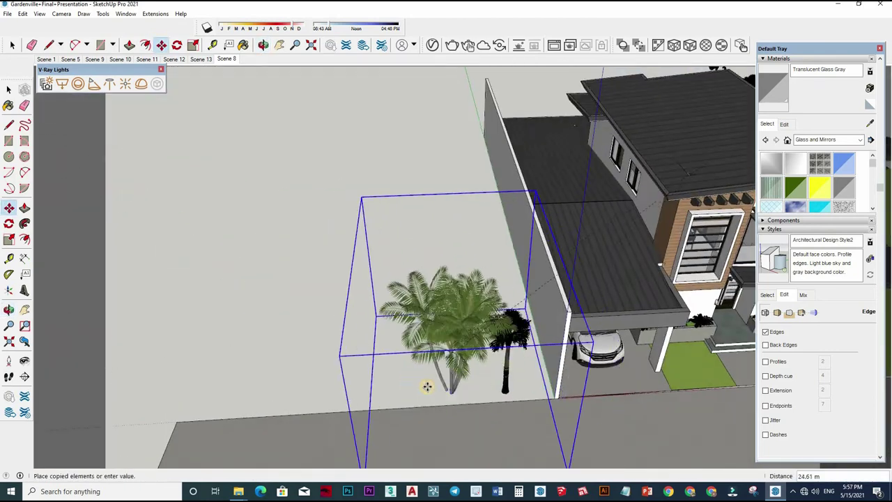
# Step: Place four Ctrl-copies of the Tropic Tree on the paved area beside the garage
pyautogui.keyDown('ctrl'); pyautogui.click(378, 363); pyautogui.keyUp('ctrl')
pyautogui.click(458, 287)
pyautogui.keyDown('ctrl'); pyautogui.click(394, 281); pyautogui.keyUp('ctrl')
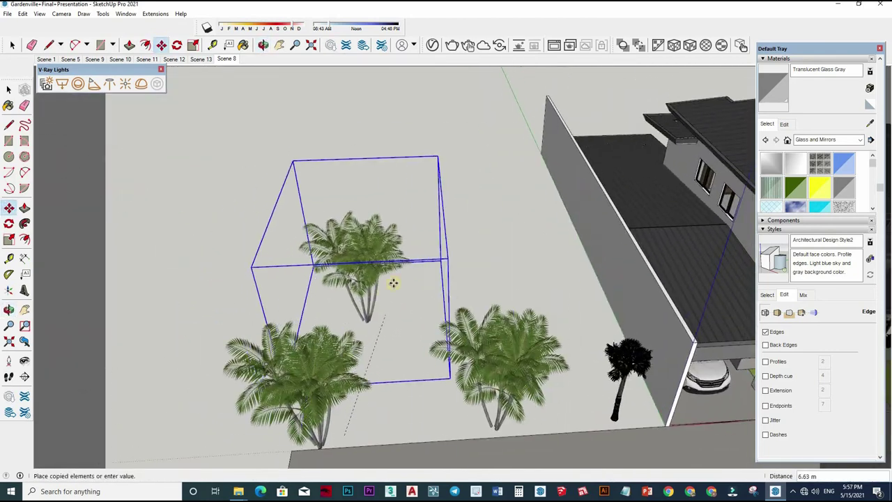
pyautogui.click(527, 255)
pyautogui.moveTo(394, 281)
pyautogui.mouseDown(button='middle')
pyautogui.moveTo(527, 256)
pyautogui.moveTo(430, 265)
pyautogui.moveTo(458, 309)
pyautogui.moveTo(409, 323)
pyautogui.moveTo(324, 291)
pyautogui.mouseUp(button='middle')
pyautogui.click(430, 266)
pyautogui.press('space')
# Step: Try scaling up the Tropic Tree group, then undo the enlargement
pyautogui.press('s')
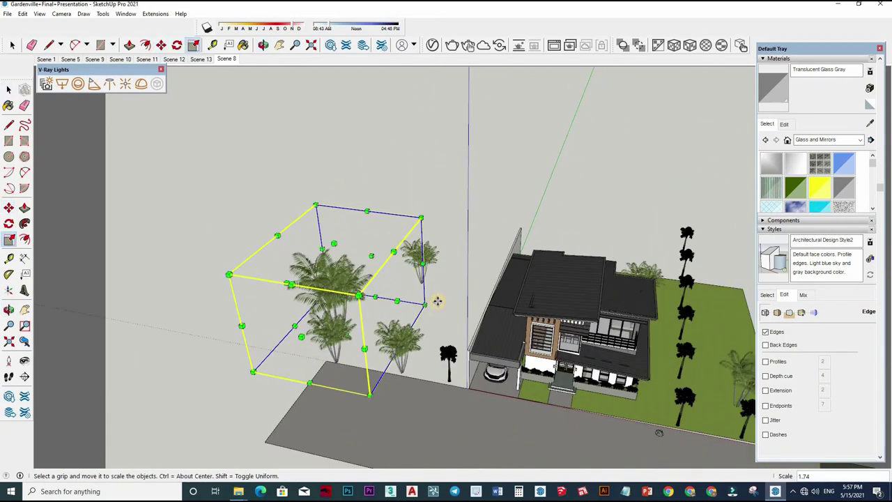
pyautogui.moveTo(324, 291); pyautogui.dragTo(421, 336)
pyautogui.press('space')
pyautogui.hotkey('ctrl', 'z')
pyautogui.scroll(-3, 446, 355)
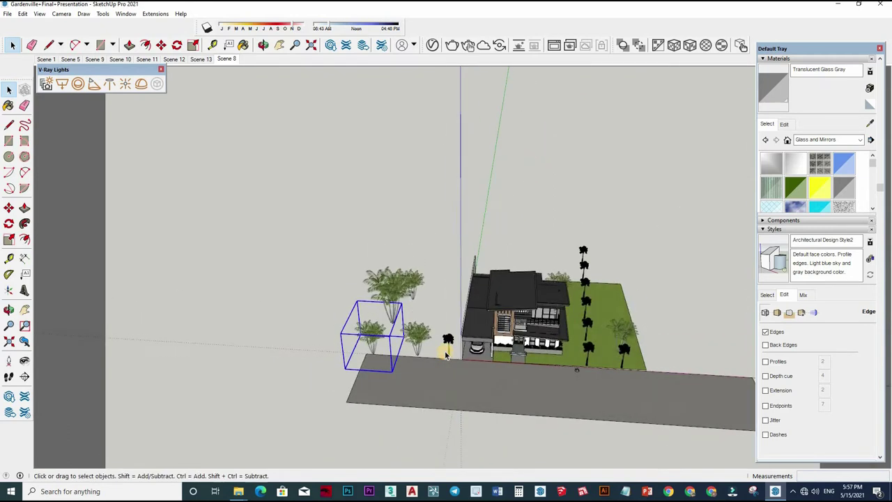
# Step: Copy a palm behind the lot and turn on scene shadows
pyautogui.press('m')
pyautogui.press('ctrl')
pyautogui.click(440, 342)
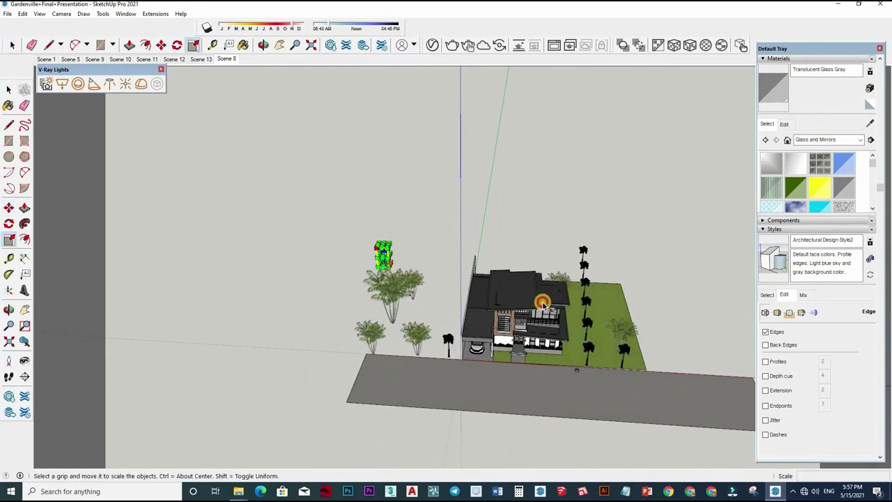
pyautogui.click(379, 251)
pyautogui.moveTo(362, 230); pyautogui.dragTo(460, 251, button='middle')
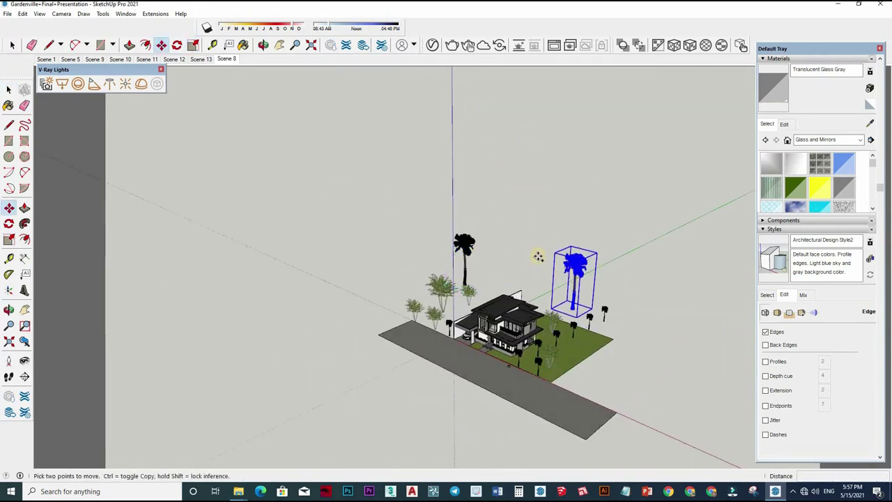
pyautogui.moveTo(538, 256)
pyautogui.mouseDown(button='middle')
pyautogui.moveTo(460, 142)
pyautogui.moveTo(446, 191)
pyautogui.mouseUp(button='middle')
pyautogui.click(446, 192)
pyautogui.press('space')
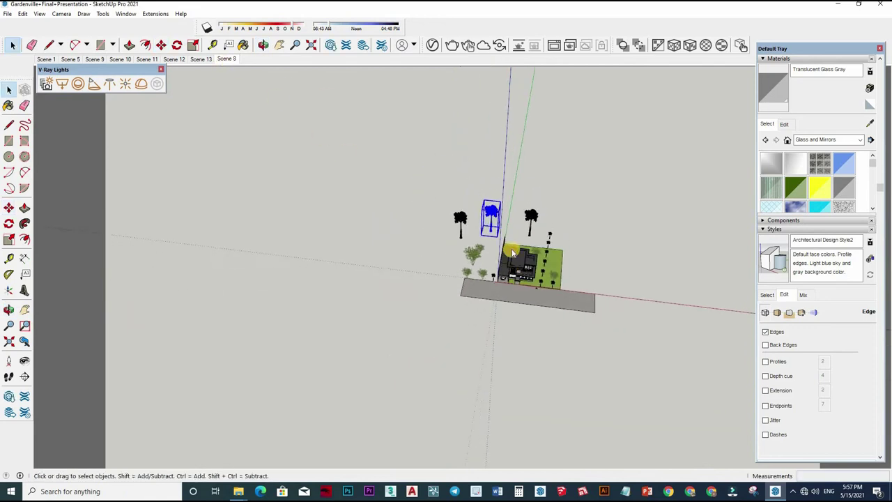
pyautogui.click(263, 46)
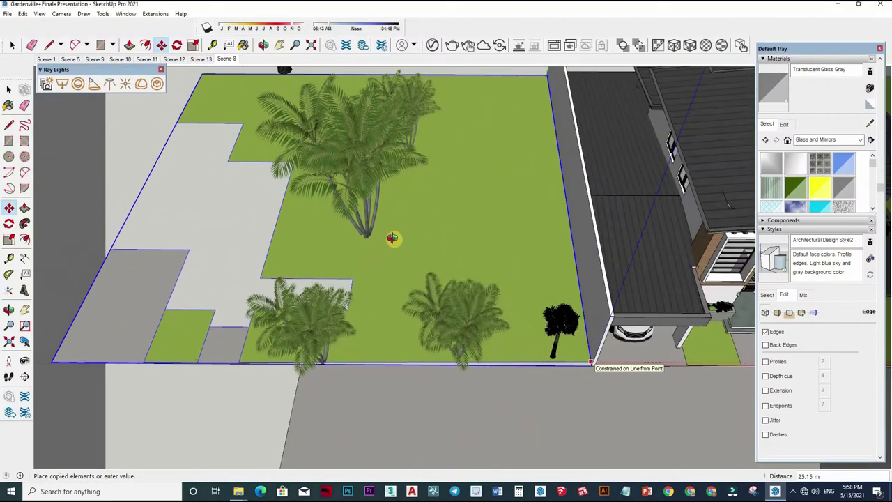
# Step: Delete the two small faces at the lot group's bottom-left corner
pyautogui.moveTo(475, 352); pyautogui.dragTo(263, 273, button='middle')
pyautogui.press('space')
pyautogui.tripleClick(263, 273)
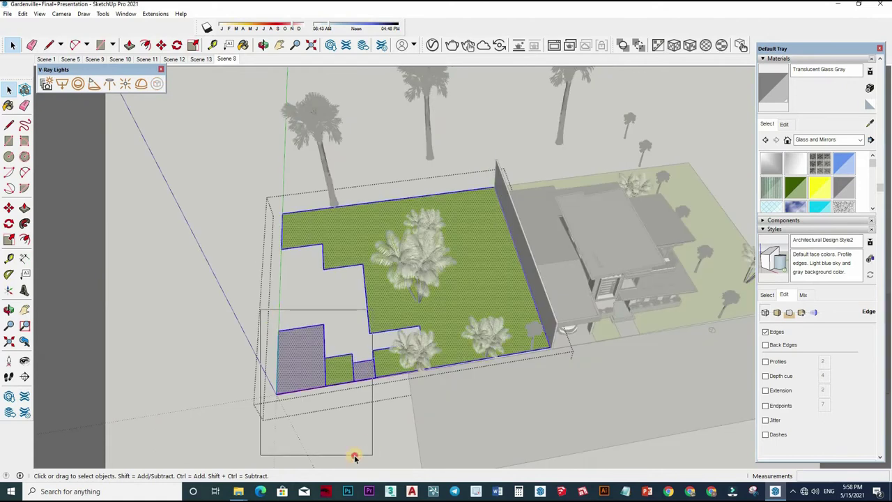
pyautogui.moveTo(354, 456); pyautogui.dragTo(354, 451)
pyautogui.press('Delete')
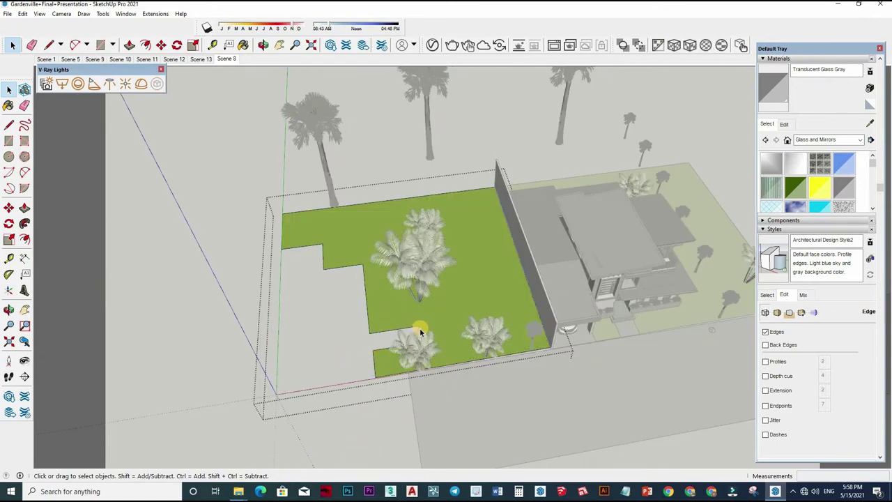
# Step: Move the lot's edge to realign it with the new corner
pyautogui.scroll(2, 375, 363)
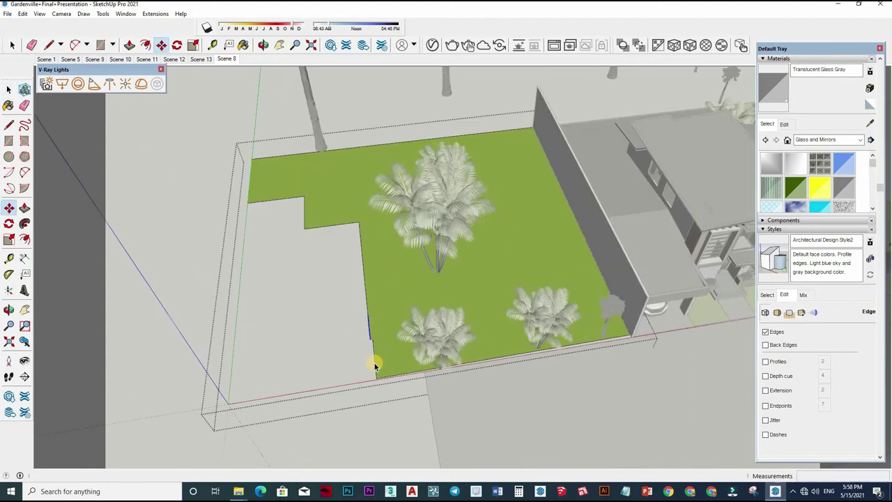
pyautogui.scroll(2, 373, 335)
pyautogui.scroll(2, 365, 321)
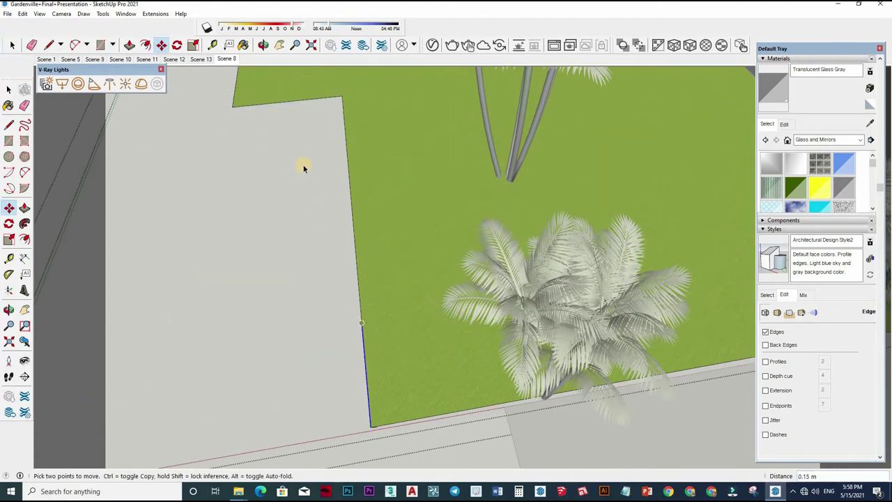
pyautogui.press('space')
pyautogui.scroll(-5, 313, 203)
pyautogui.scroll(4, 311, 213)
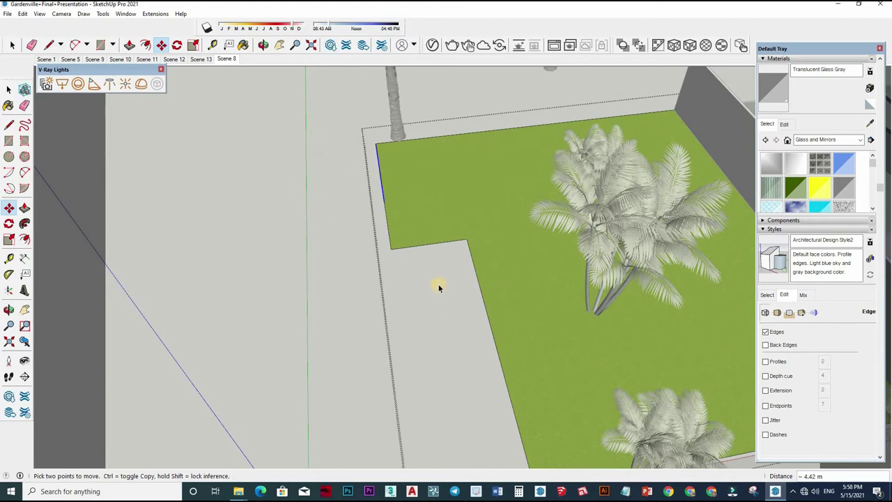
pyautogui.click(390, 245)
pyautogui.press('space')
pyautogui.scroll(-3, 412, 313)
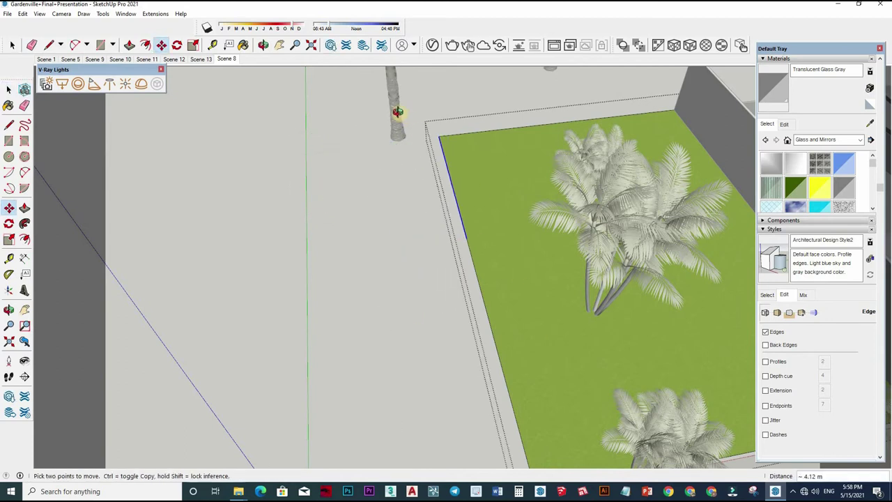
pyautogui.moveTo(398, 110); pyautogui.dragTo(369, 195, button='middle')
# Step: Ctrl-copy a tree near the house onto the lawn and return to Scene 8
pyautogui.press('space')
pyautogui.scroll(-3, 486, 360)
pyautogui.moveTo(485, 360)
pyautogui.mouseDown(button='middle')
pyautogui.moveTo(498, 374)
pyautogui.moveTo(522, 370)
pyautogui.moveTo(460, 348)
pyautogui.mouseUp(button='middle')
pyautogui.press('e')
pyautogui.press('space')
pyautogui.click(512, 309)
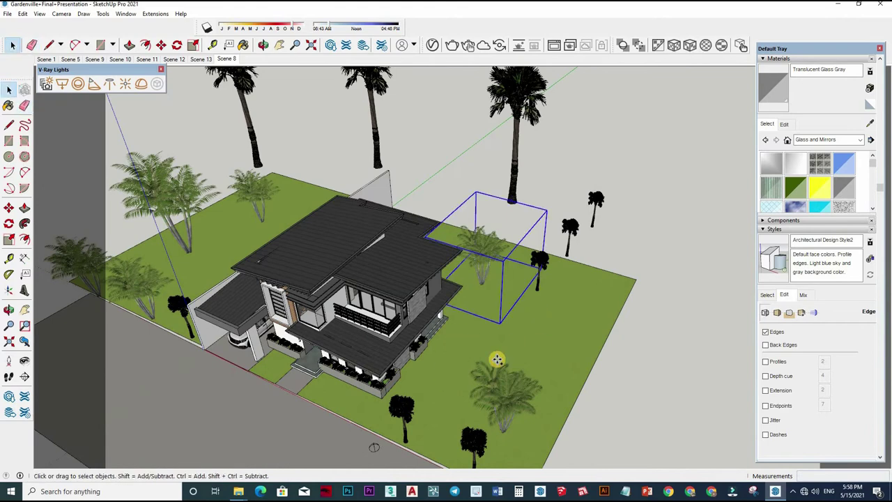
pyautogui.press('m')
pyautogui.click(543, 354)
pyautogui.press('ctrl')
pyautogui.scroll(3, 607, 418)
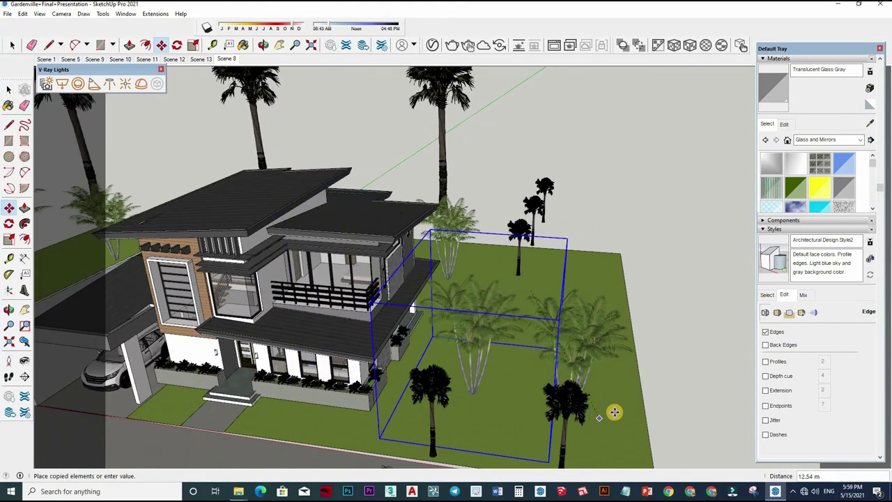
pyautogui.click(563, 426)
pyautogui.moveTo(563, 425)
pyautogui.mouseDown(button='middle')
pyautogui.moveTo(687, 299)
pyautogui.moveTo(492, 333)
pyautogui.mouseUp(button='middle')
pyautogui.press('space')
pyautogui.click(225, 59)
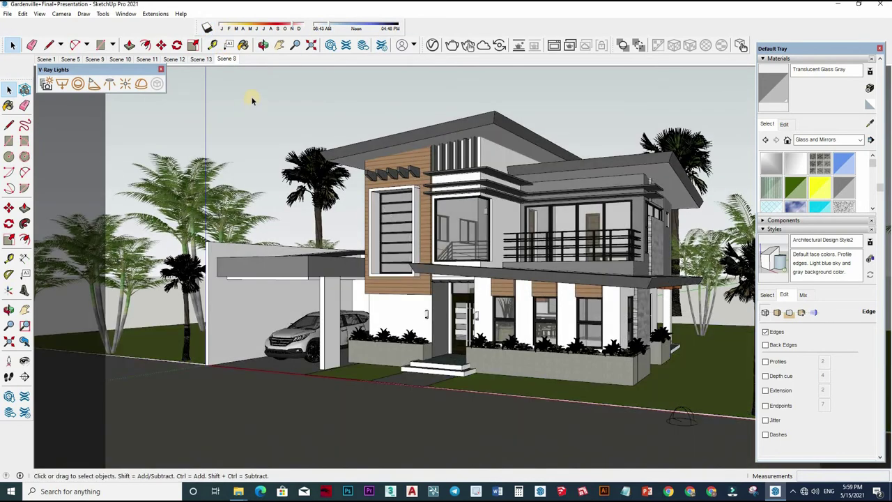
# Step: Shift the lawn group's right edge outward with Move and Ctrl, then exit the group
pyautogui.rightClick(224, 59)
pyautogui.press('Escape')
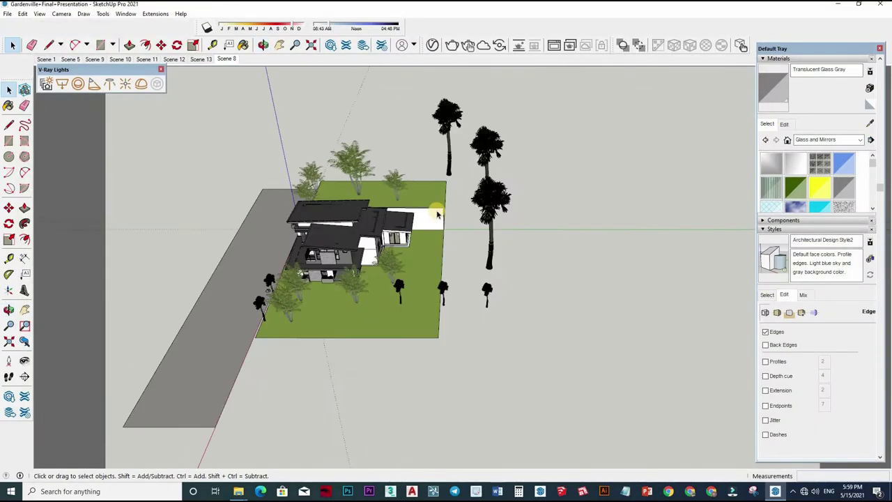
pyautogui.click(437, 215)
pyautogui.press('m')
pyautogui.click(550, 337)
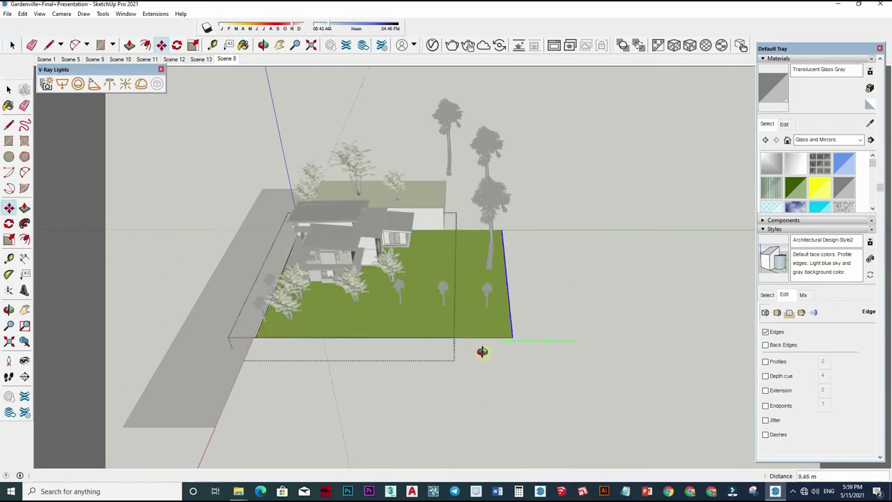
pyautogui.moveTo(482, 351); pyautogui.dragTo(529, 360, button='middle')
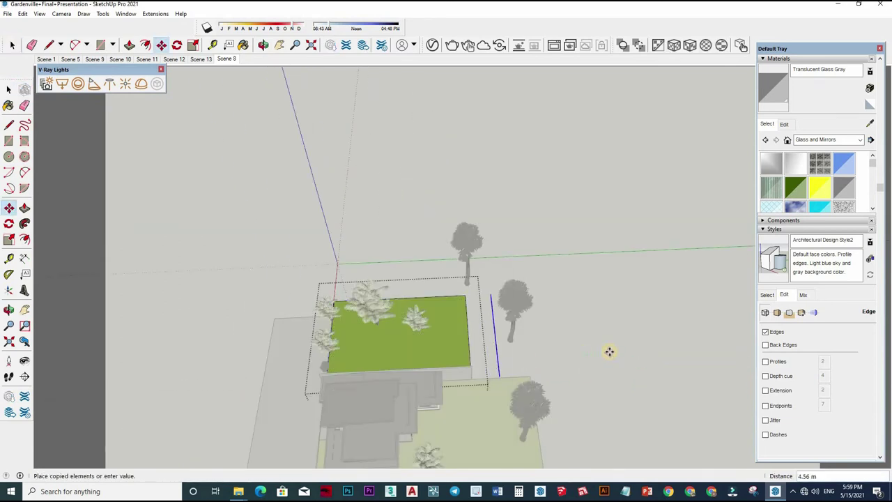
pyautogui.click(609, 351)
pyautogui.doubleClick(528, 349)
pyautogui.press('m')
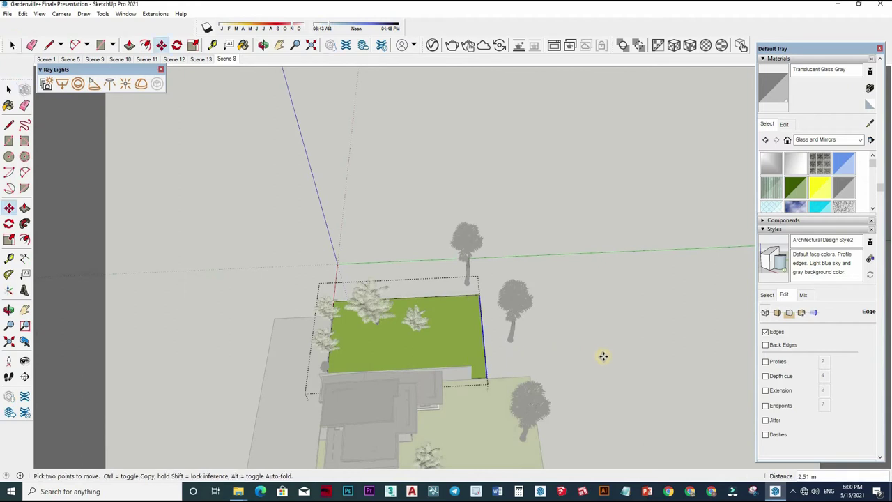
pyautogui.click(604, 356)
pyautogui.click(655, 360)
pyautogui.press('space')
# Step: Set the V-Ray camera Exposure Value to 13
pyautogui.press('pagedown')
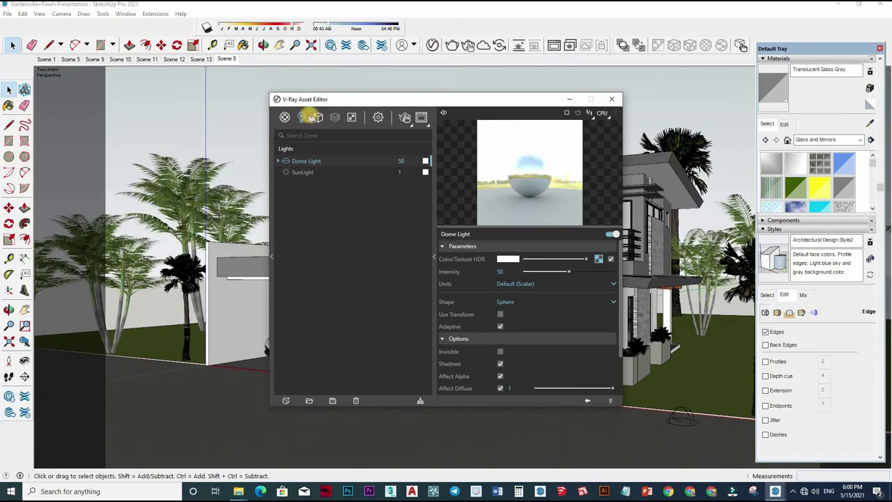
pyautogui.scroll(5, 284, 183)
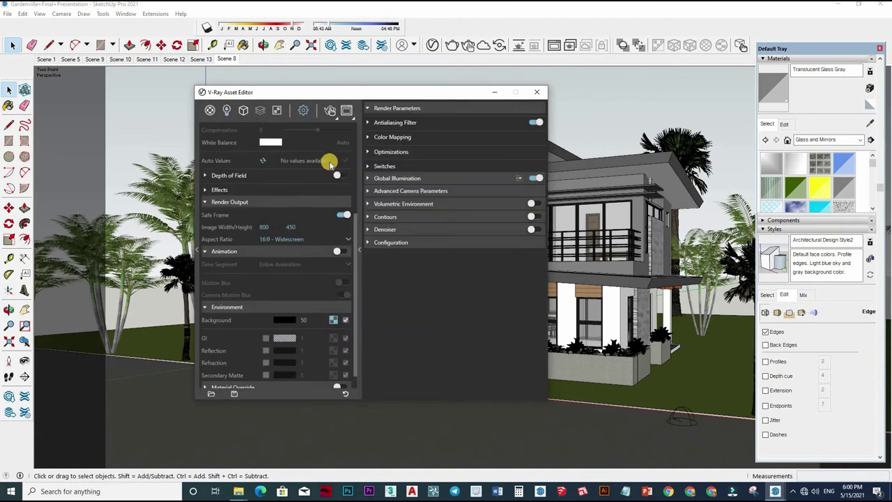
pyautogui.click(340, 160)
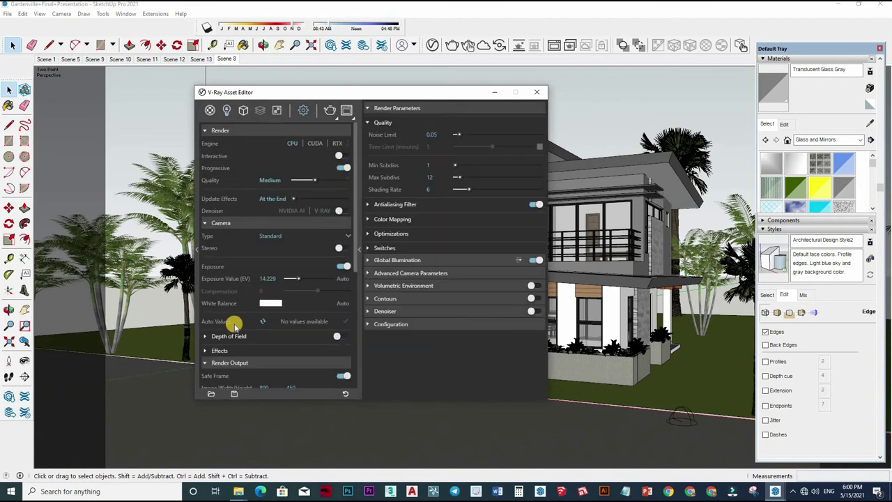
pyautogui.scroll(-5, 271, 332)
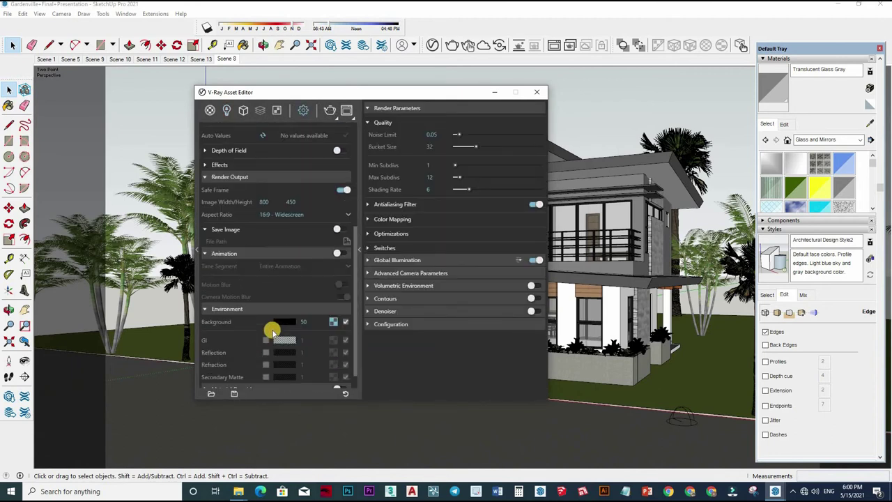
pyautogui.scroll(1, 272, 332)
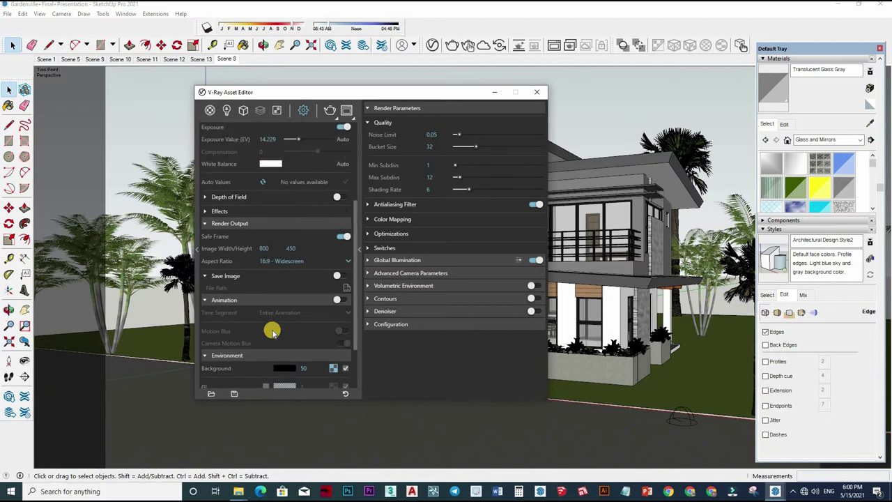
pyautogui.scroll(3, 272, 333)
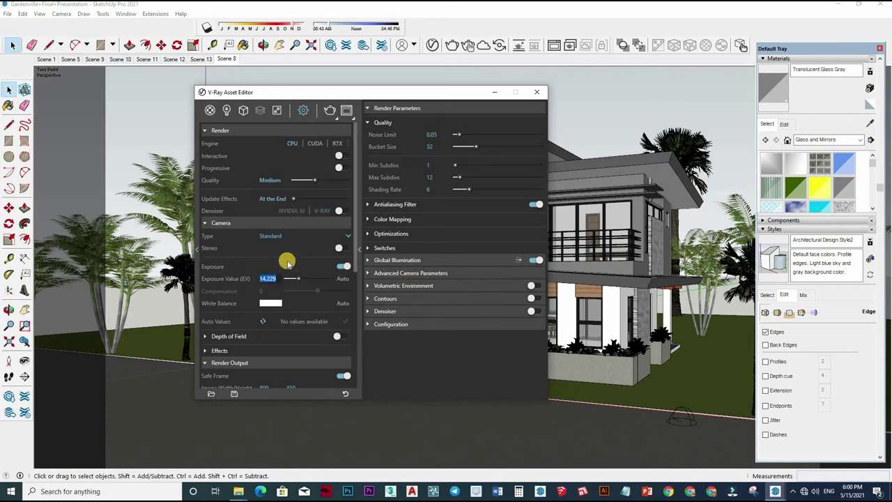
pyautogui.write('13')
pyautogui.press('Return')
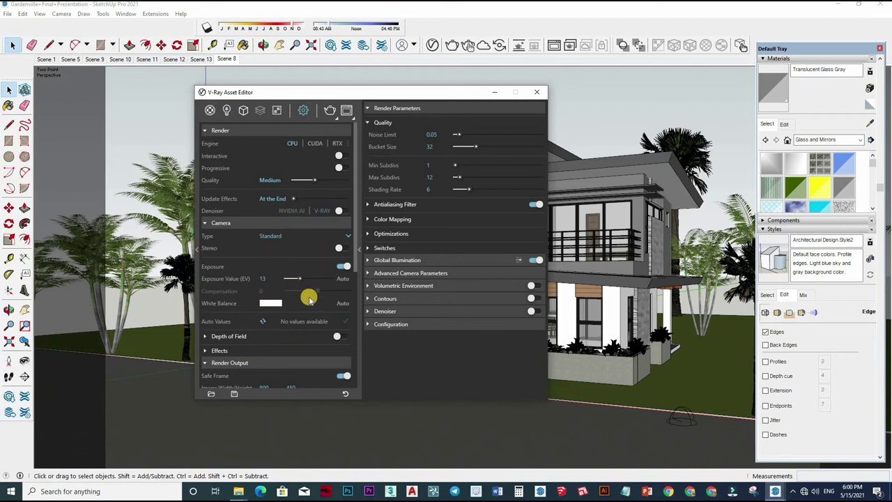
# Step: Set the render Image Width to 1200 for a 1200×675 output
pyautogui.scroll(-2, 302, 308)
pyautogui.scroll(-1, 292, 292)
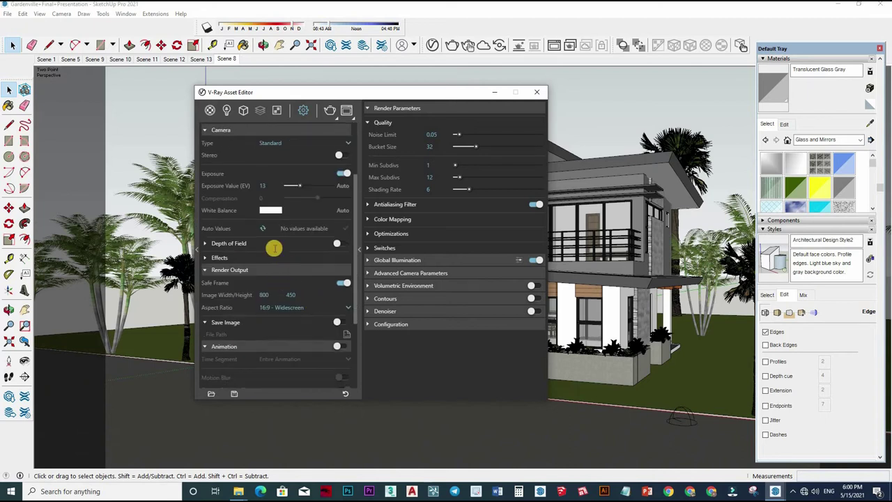
pyautogui.scroll(-1, 250, 251)
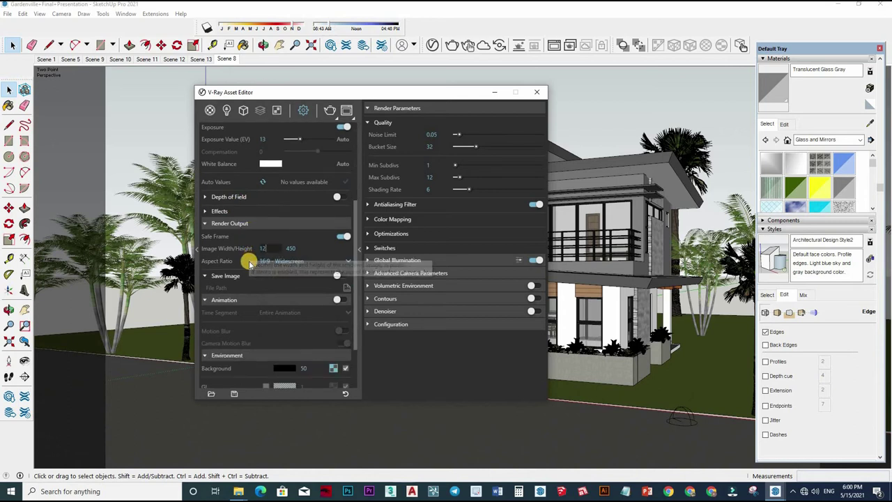
pyautogui.write('1200')
pyautogui.press('Return')
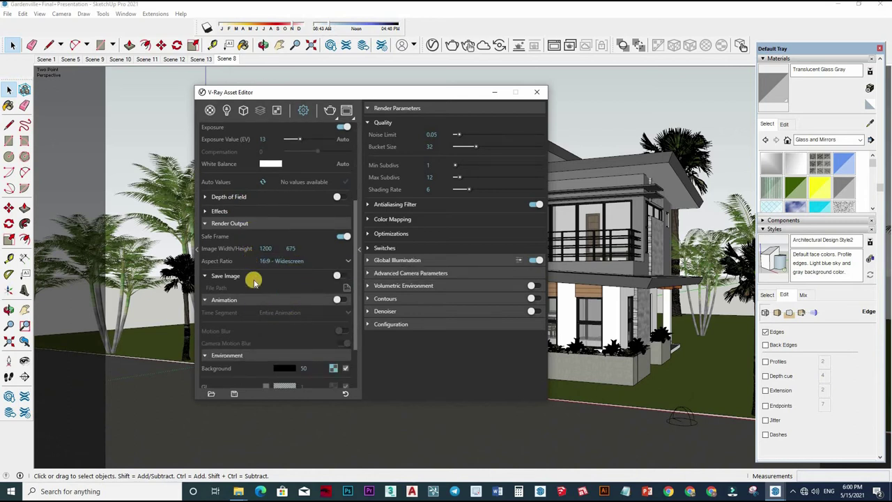
pyautogui.scroll(-1, 314, 315)
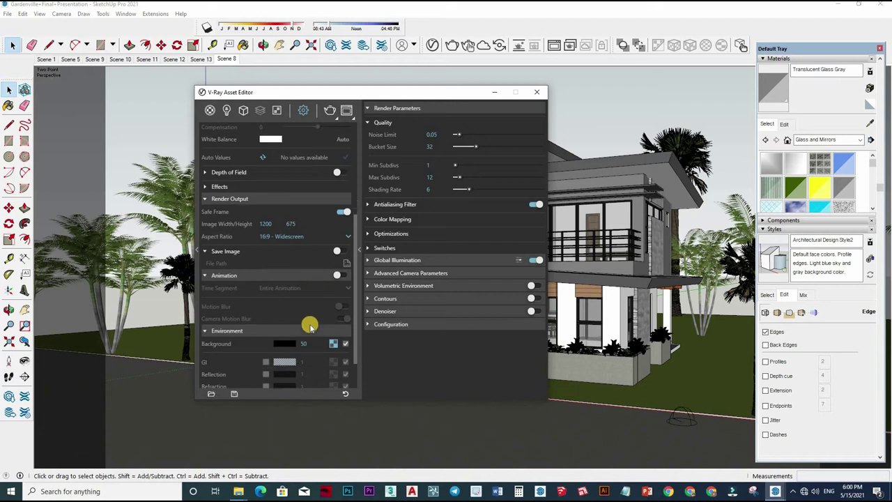
pyautogui.scroll(-1, 314, 315)
pyautogui.scroll(1, 306, 324)
pyautogui.scroll(2, 300, 320)
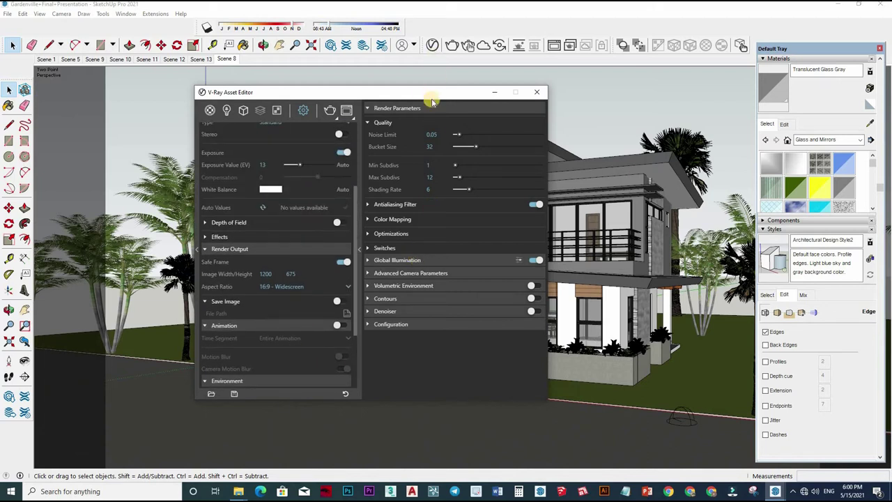
pyautogui.scroll(2, 353, 129)
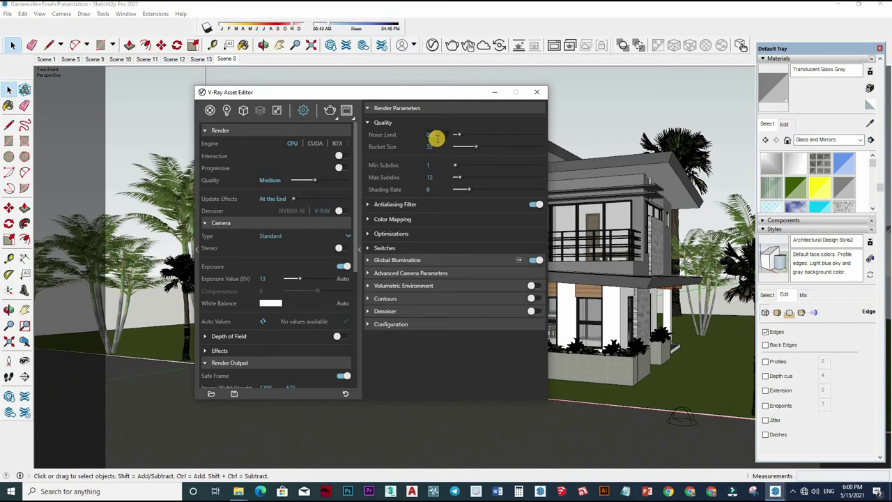
pyautogui.moveTo(430, 147)
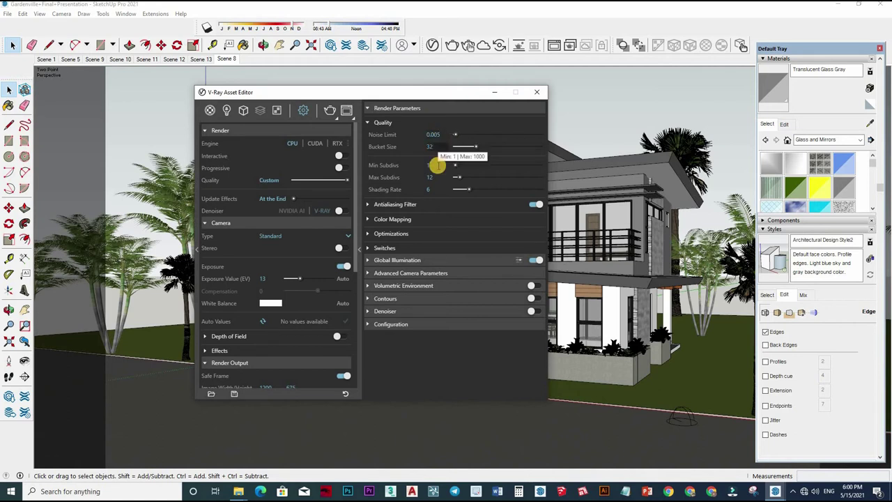
# Step: Set antialiasing Max Subdivs to 24 and the filter type to Triangle
pyautogui.click(431, 178)
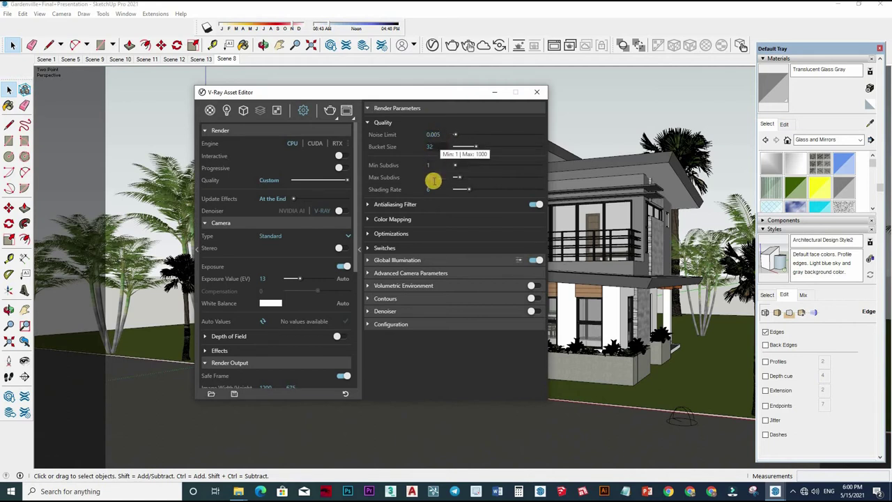
pyautogui.write('12')
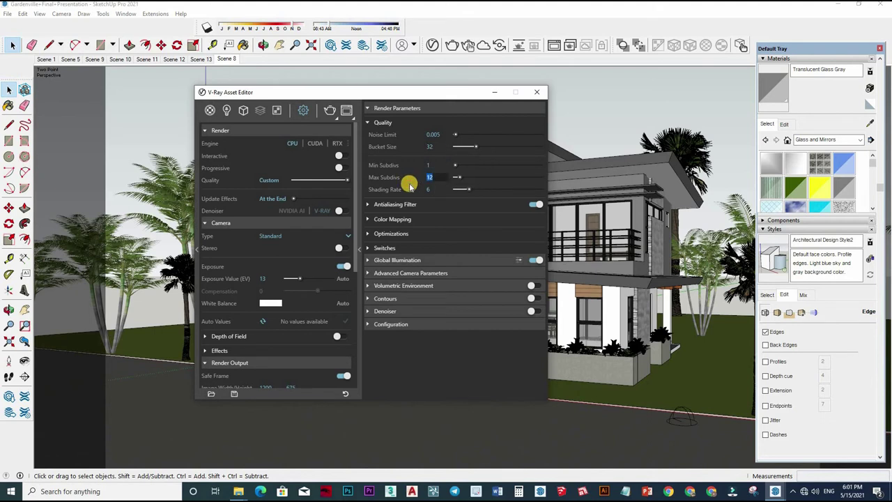
pyautogui.write('24')
pyautogui.press('Return')
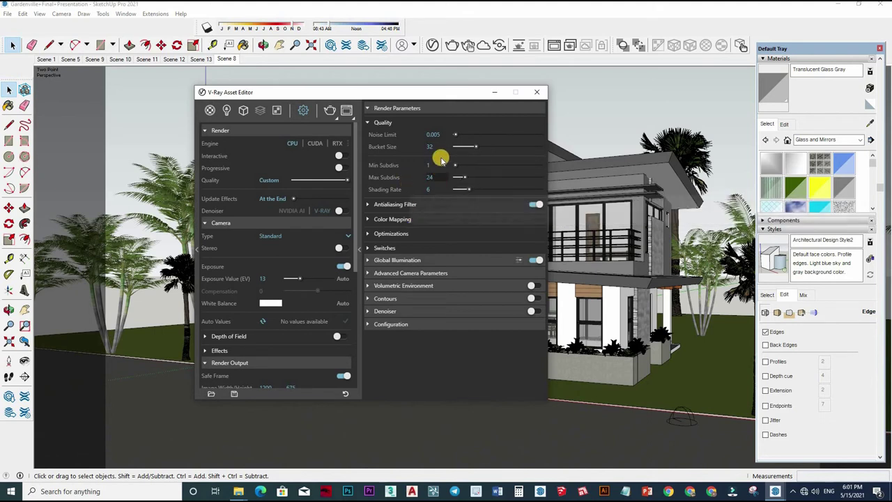
pyautogui.click(433, 207)
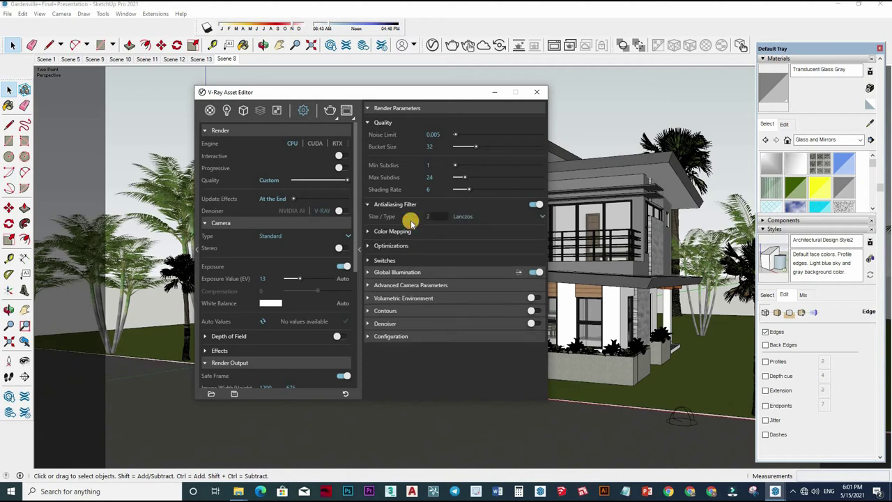
pyautogui.click(474, 216)
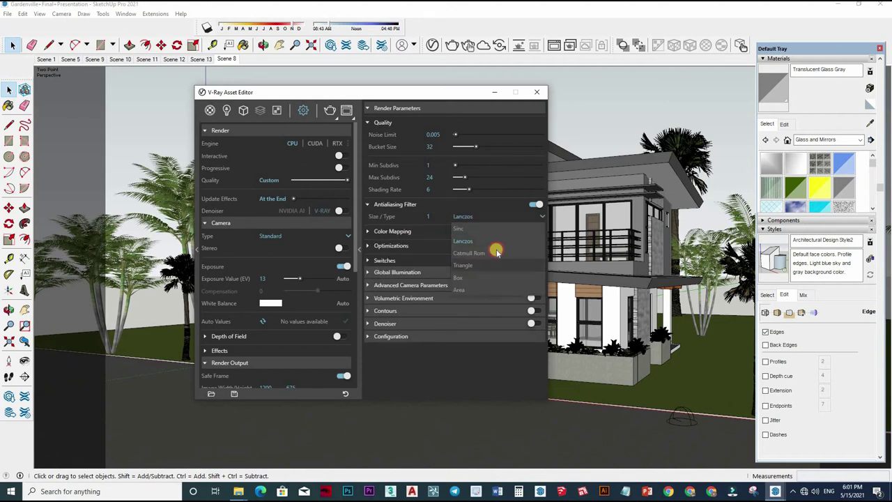
pyautogui.press('Down')
pyautogui.press('Down')
pyautogui.press('Return')
# Step: Use Irradiance map for primary rays with Subdivs 80 and Interpolation 50
pyautogui.click(431, 245)
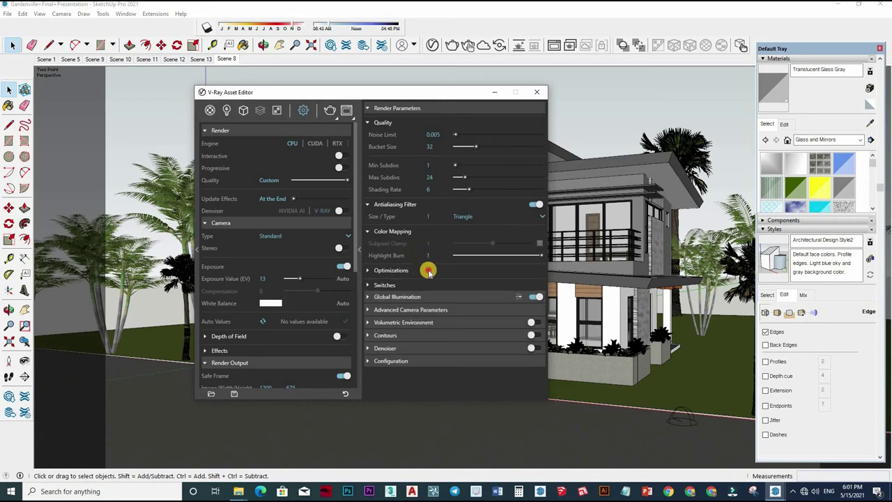
pyautogui.click(449, 276)
pyautogui.click(450, 298)
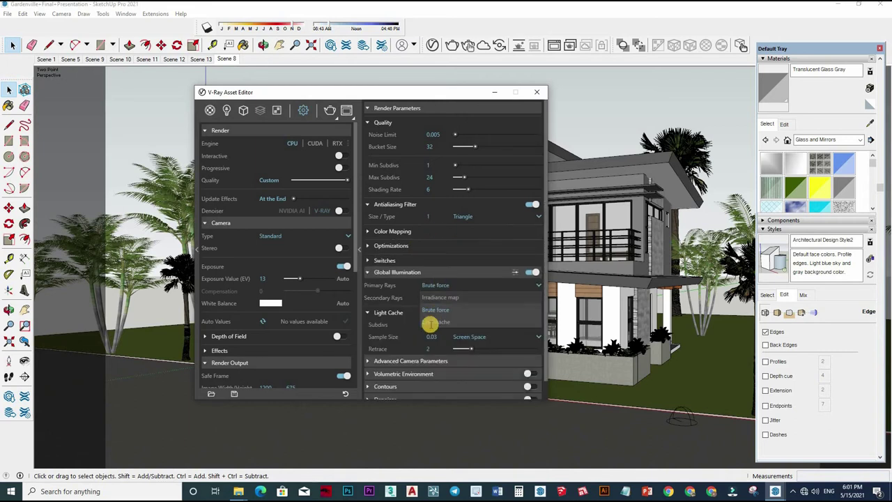
pyautogui.click(432, 323)
pyautogui.press('Tab')
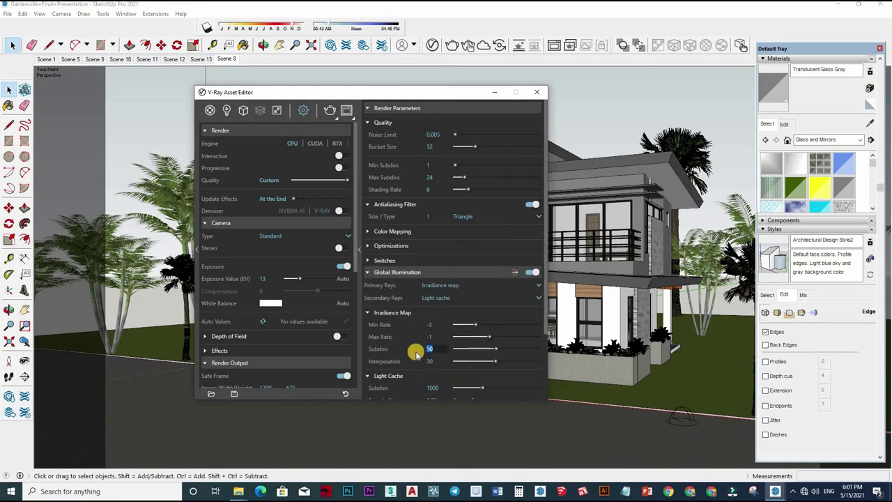
pyautogui.write('80')
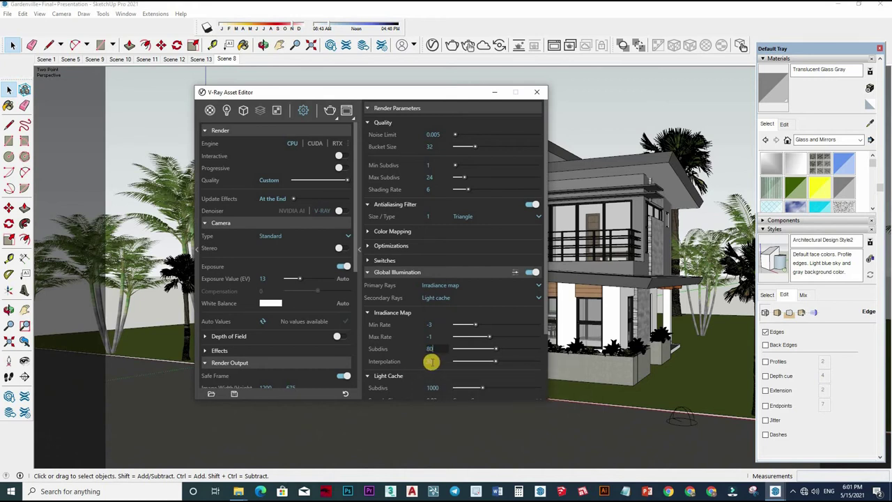
pyautogui.click(430, 361)
pyautogui.write('50')
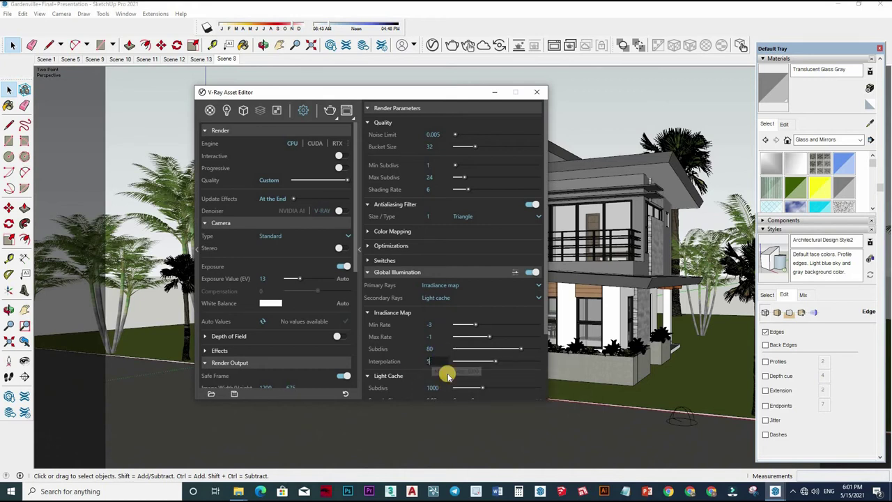
pyautogui.press('Return')
# Step: Set Light Cache Subdivs to 1200 and close the V-Ray Asset Editor
pyautogui.scroll(-3, 395, 304)
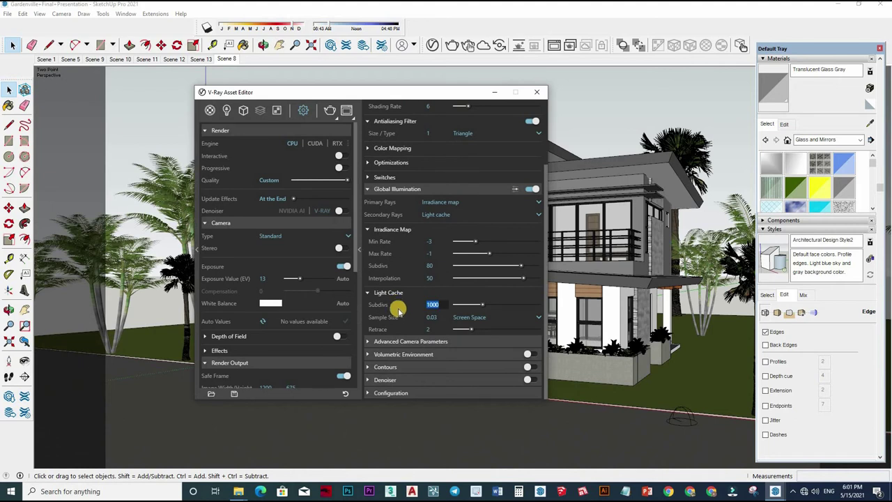
pyautogui.write('1200')
pyautogui.press('Return')
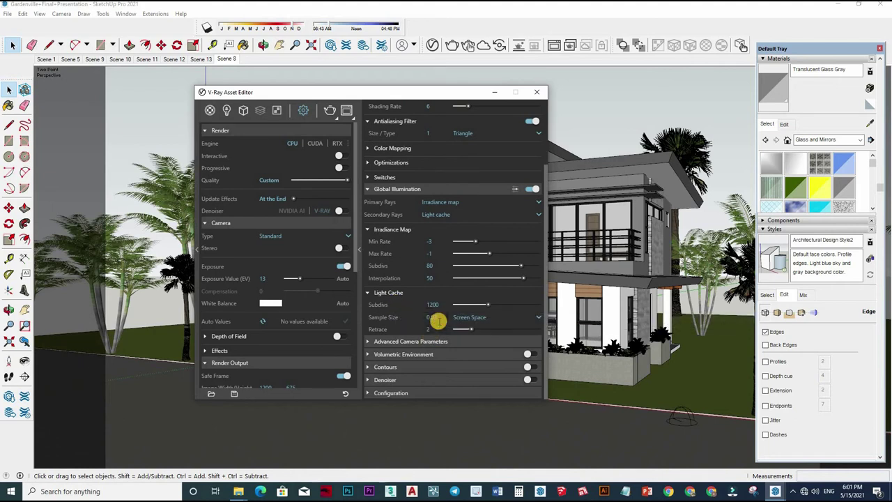
pyautogui.write('.01')
pyautogui.scroll(3, 511, 117)
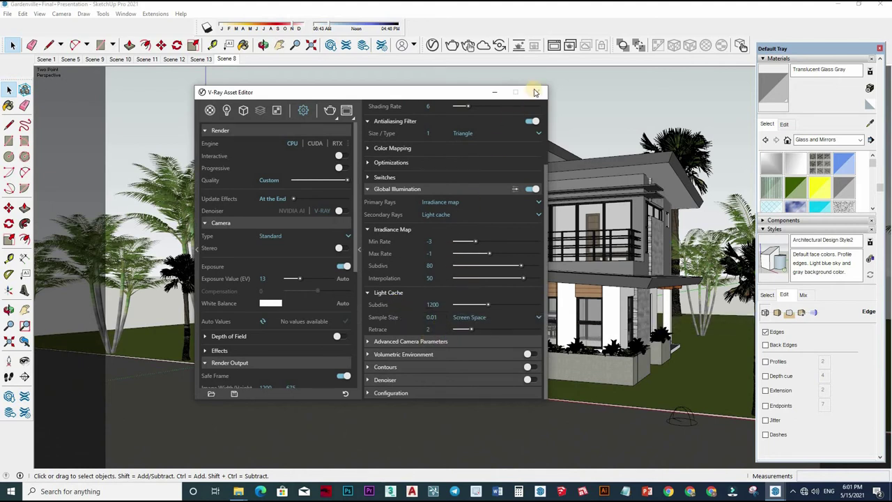
pyautogui.click(536, 92)
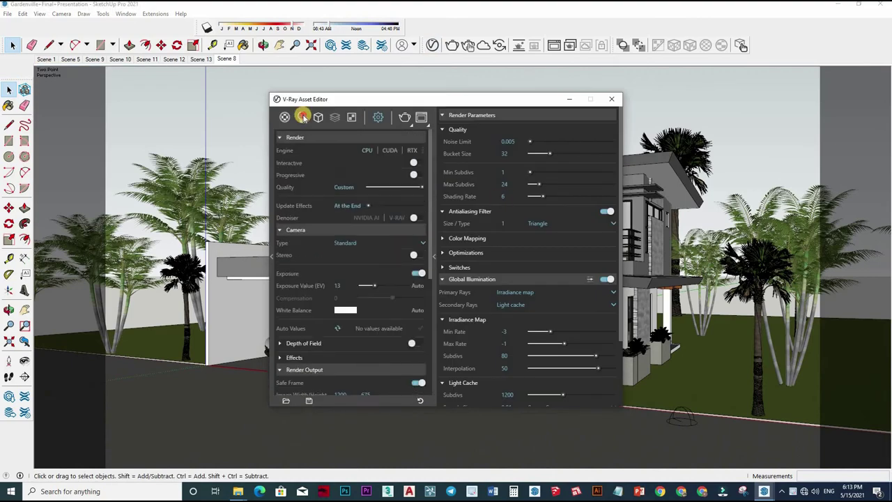
# Step: Inspect the Dome Light settings in the Asset Editor, then reframe the house view
pyautogui.click(301, 118)
pyautogui.click(612, 99)
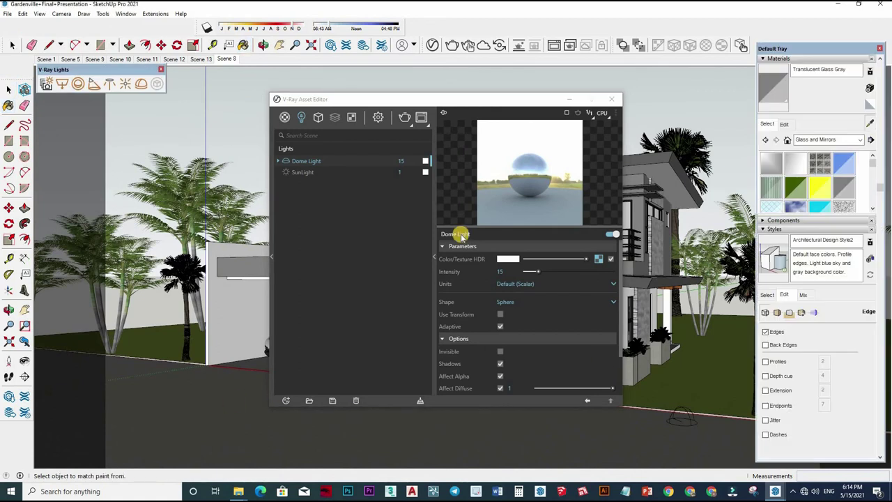
pyautogui.click(612, 100)
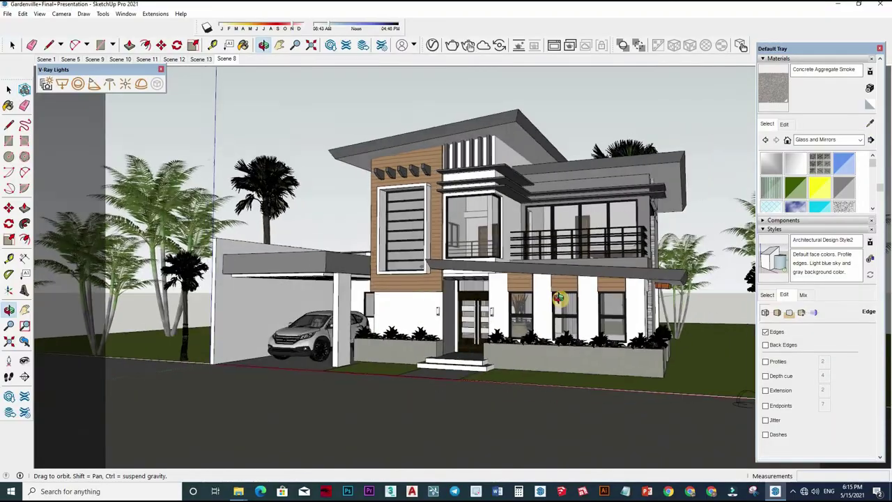
pyautogui.moveTo(361, 154); pyautogui.dragTo(470, 68, button='middle')
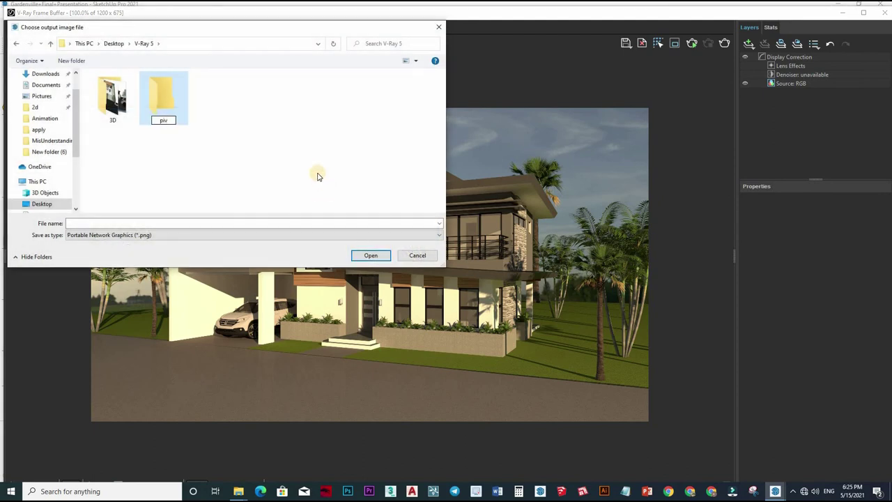
# Step: Create folder 1 inside pic and save the render there as 1.png
pyautogui.press('Return')
pyautogui.press('Return')
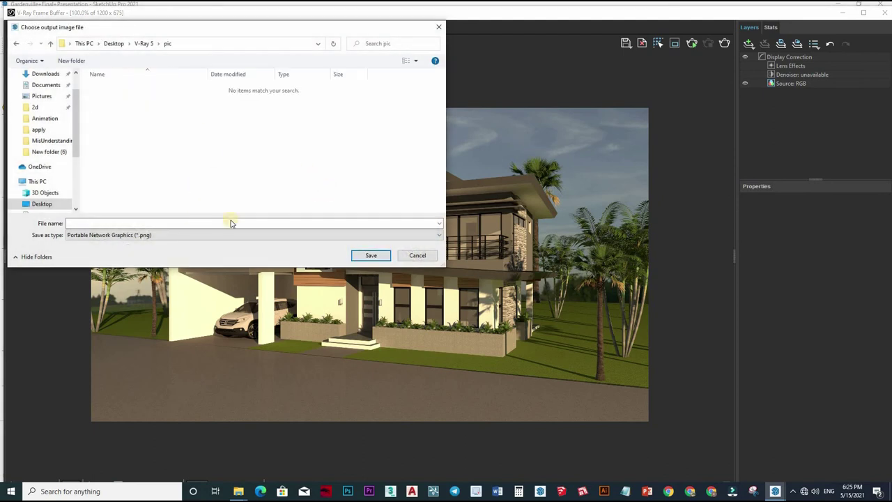
pyautogui.rightClick(170, 126)
pyautogui.press('f')
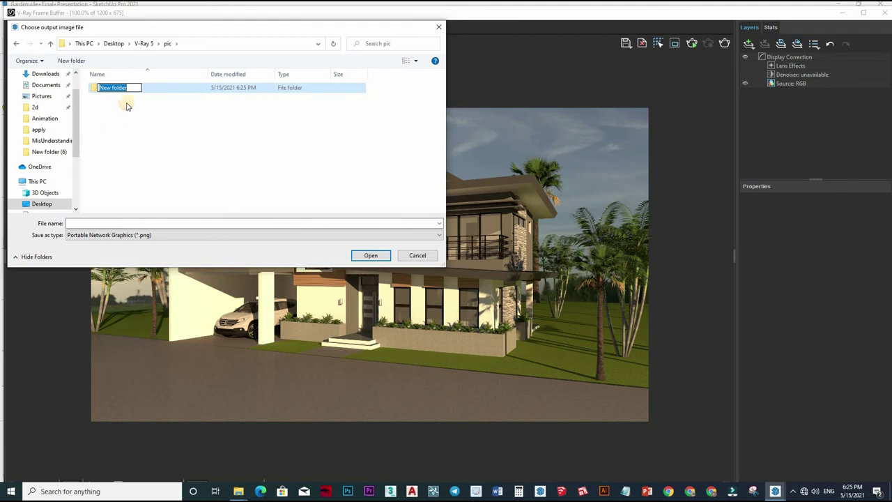
pyautogui.press('Return')
pyautogui.press('Return')
pyautogui.write('1')
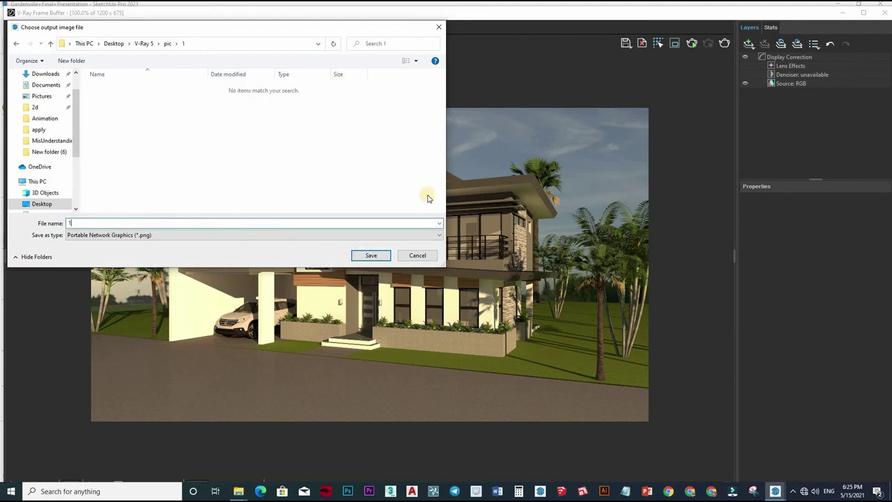
pyautogui.press('Return')
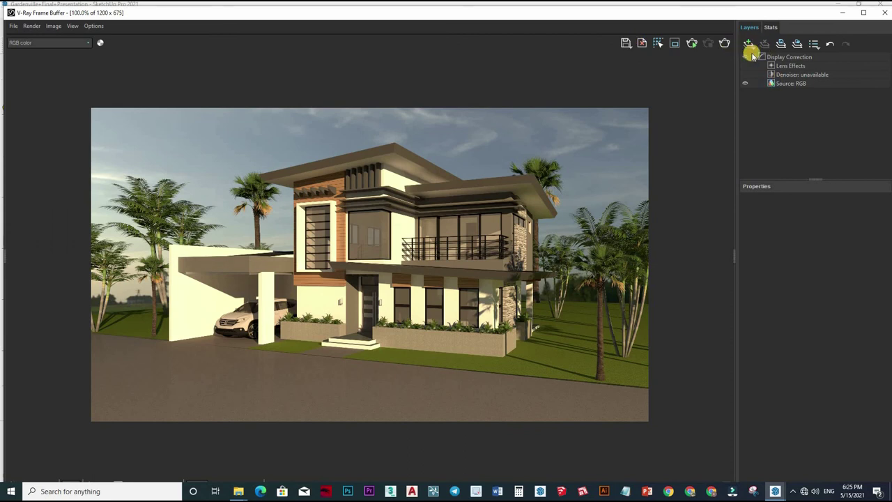
# Step: Add an Exposure layer (Exposure 1.132, Highlight Burn 0.374, Contrast 0.004) and save as image 2
pyautogui.click(750, 47)
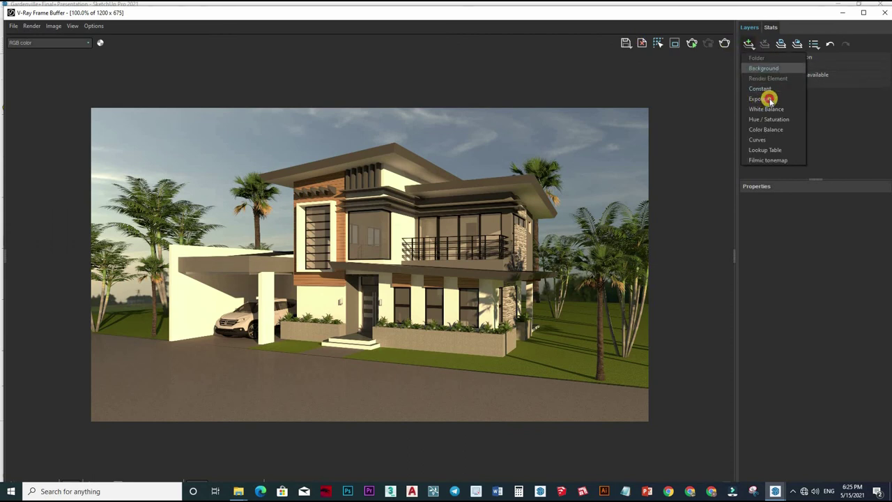
pyautogui.press('Up')
pyautogui.press('Return')
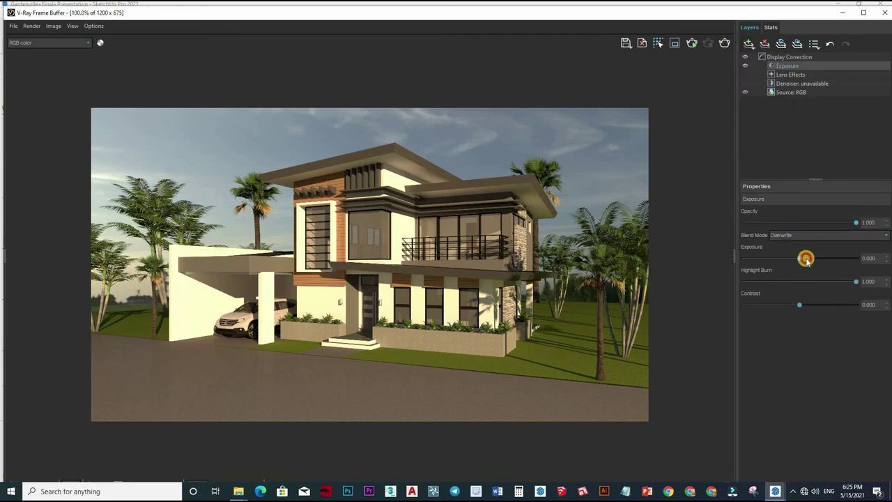
pyautogui.moveTo(811, 261); pyautogui.dragTo(806, 259)
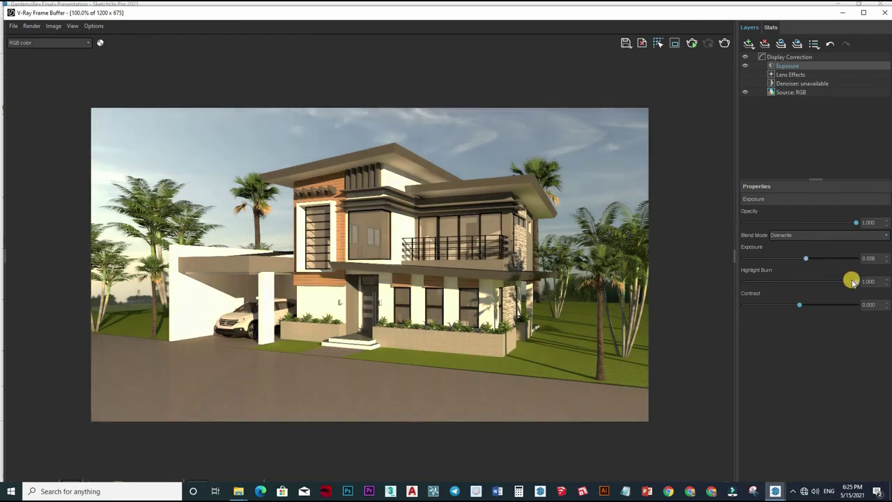
pyautogui.click(782, 282)
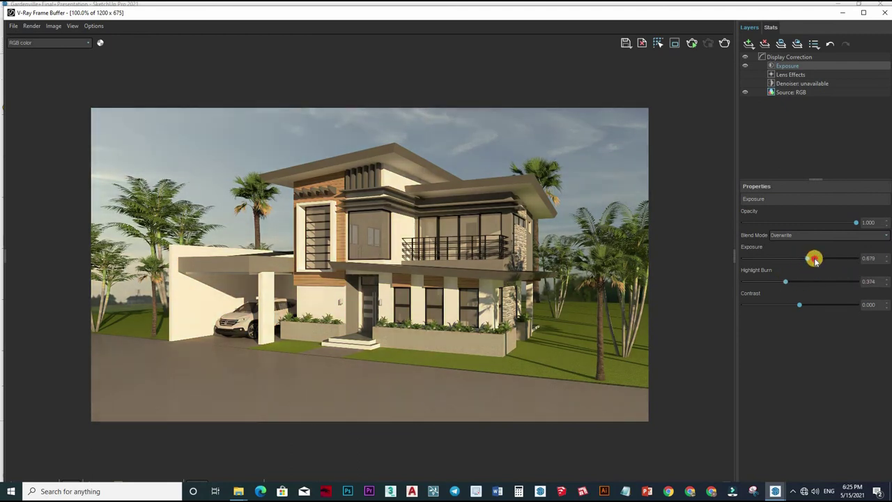
pyautogui.moveTo(815, 260); pyautogui.dragTo(813, 260)
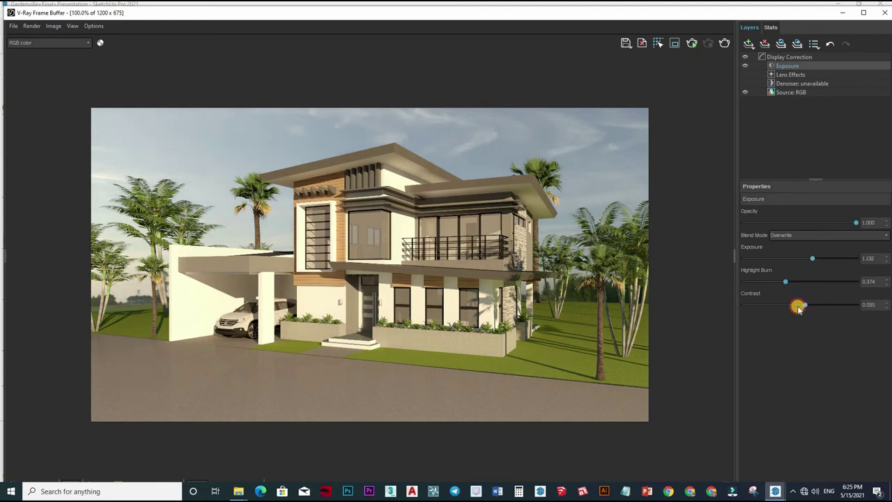
pyautogui.moveTo(799, 308); pyautogui.dragTo(800, 309)
pyautogui.press('Return')
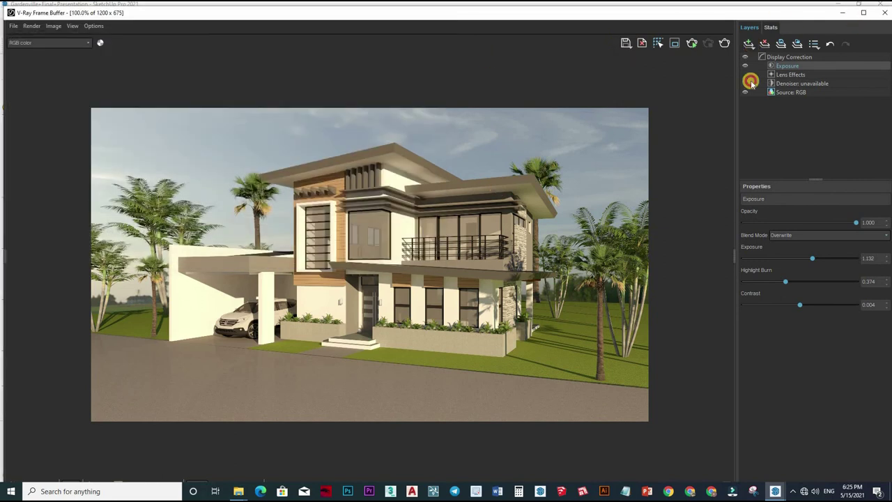
# Step: Add a Curves layer and shape the Master curve to brighten midtones and deepen shadows
pyautogui.click(749, 43)
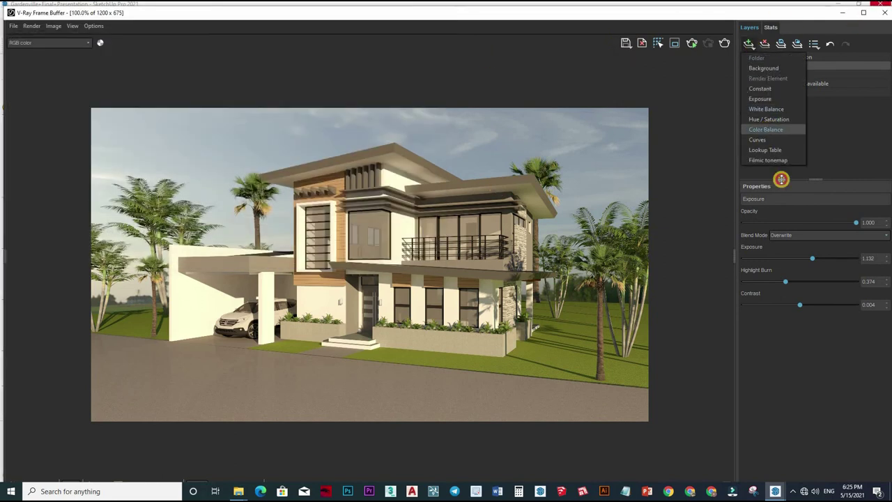
pyautogui.click(758, 139)
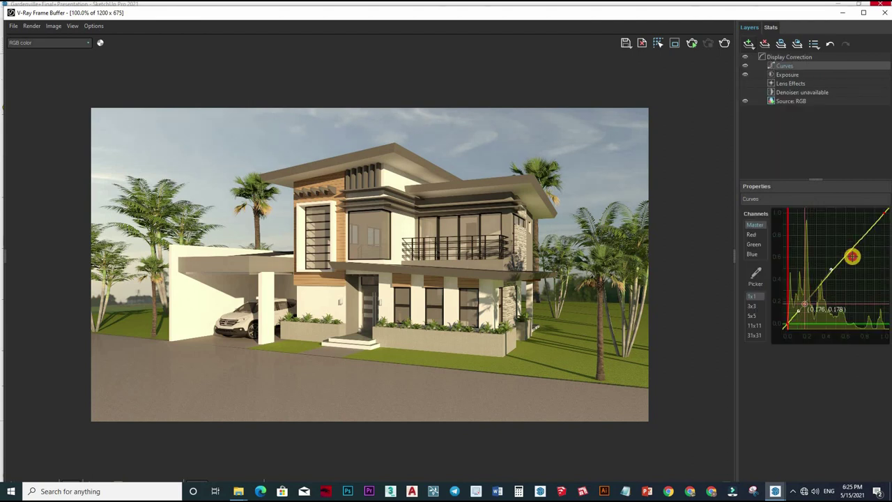
pyautogui.click(851, 248)
pyautogui.moveTo(802, 298); pyautogui.dragTo(846, 255)
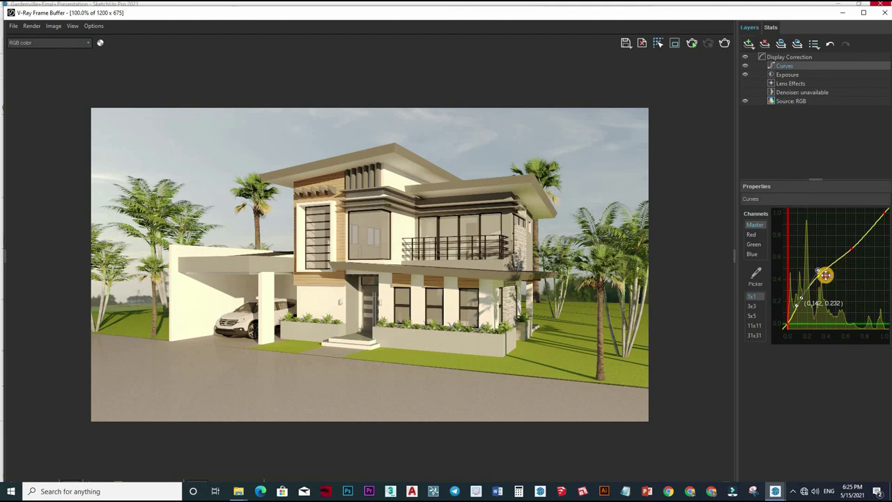
pyautogui.moveTo(819, 291); pyautogui.dragTo(795, 307)
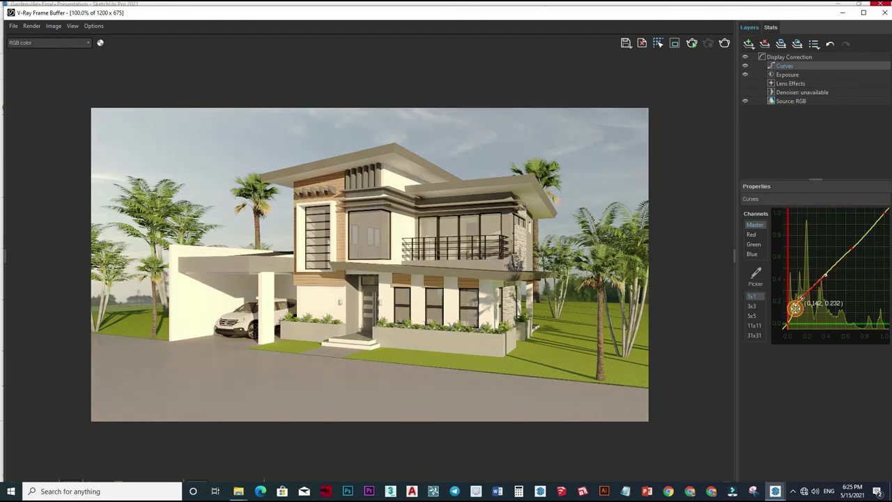
pyautogui.moveTo(795, 303); pyautogui.dragTo(810, 304)
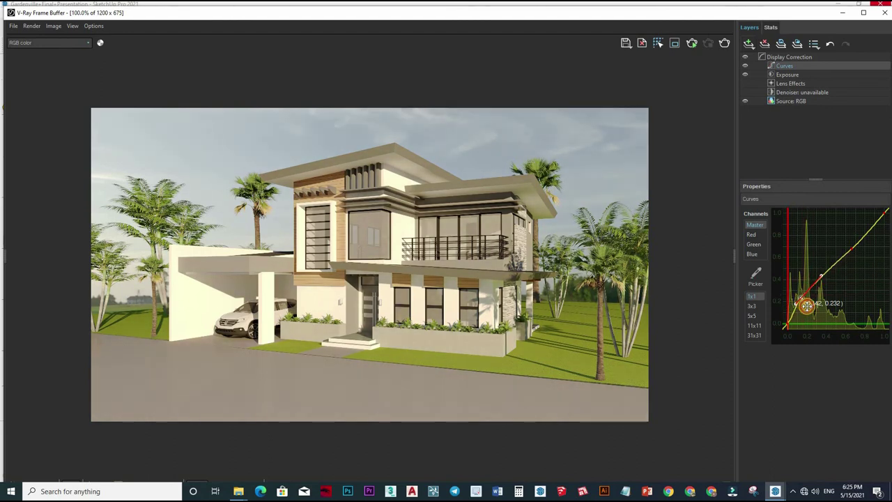
pyautogui.moveTo(851, 248)
pyautogui.mouseDown()
pyautogui.moveTo(848, 239)
pyautogui.moveTo(850, 247)
pyautogui.mouseUp()
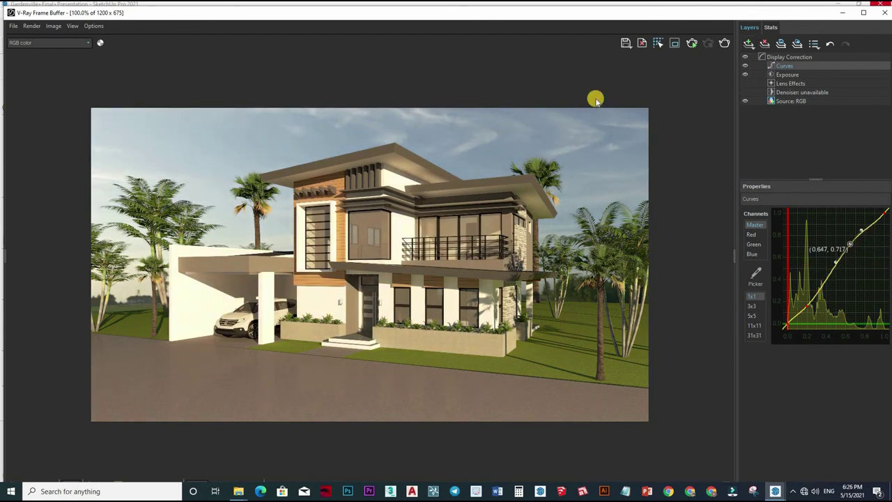
# Step: Save the colour-corrected render as PNG image 3
pyautogui.click(626, 43)
pyautogui.write('3')
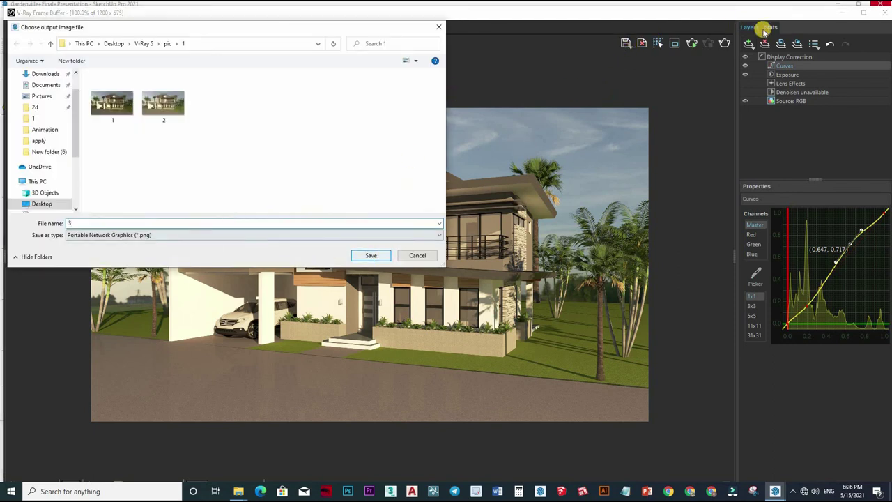
pyautogui.press('Return')
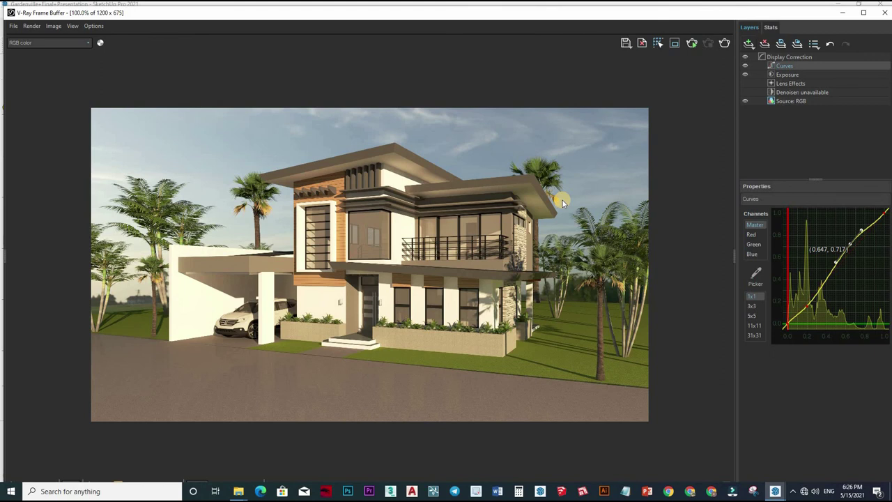